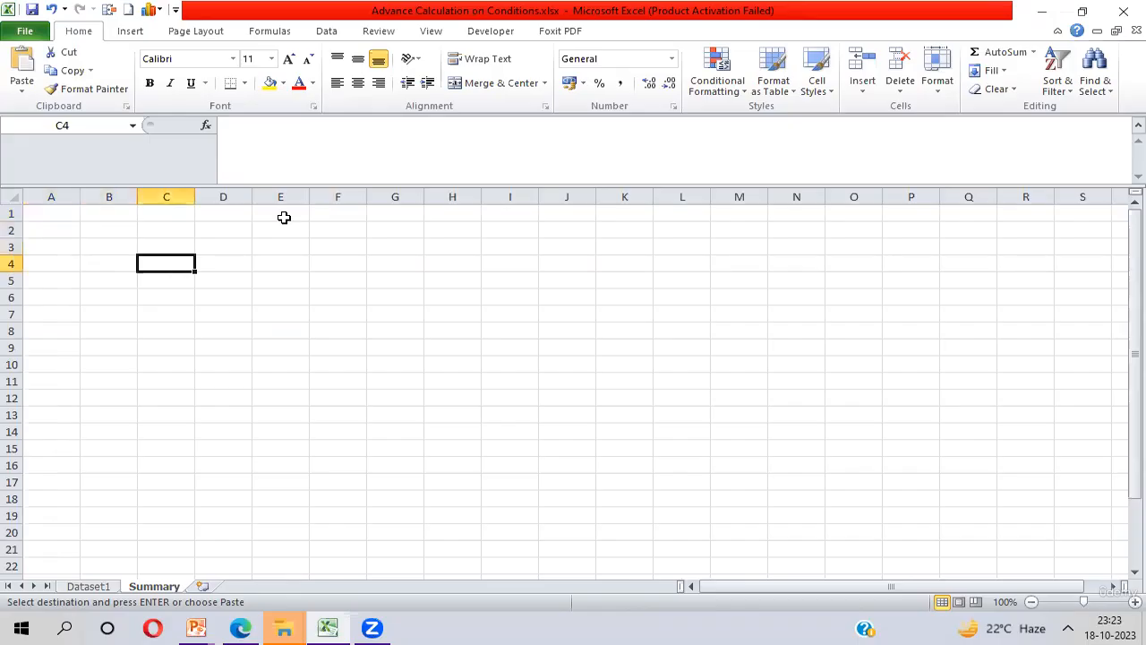
Paste the copied Department column at C4 of the Summary sheet and remove its duplicate values, treating the first row as a header
key("ctrl+v")
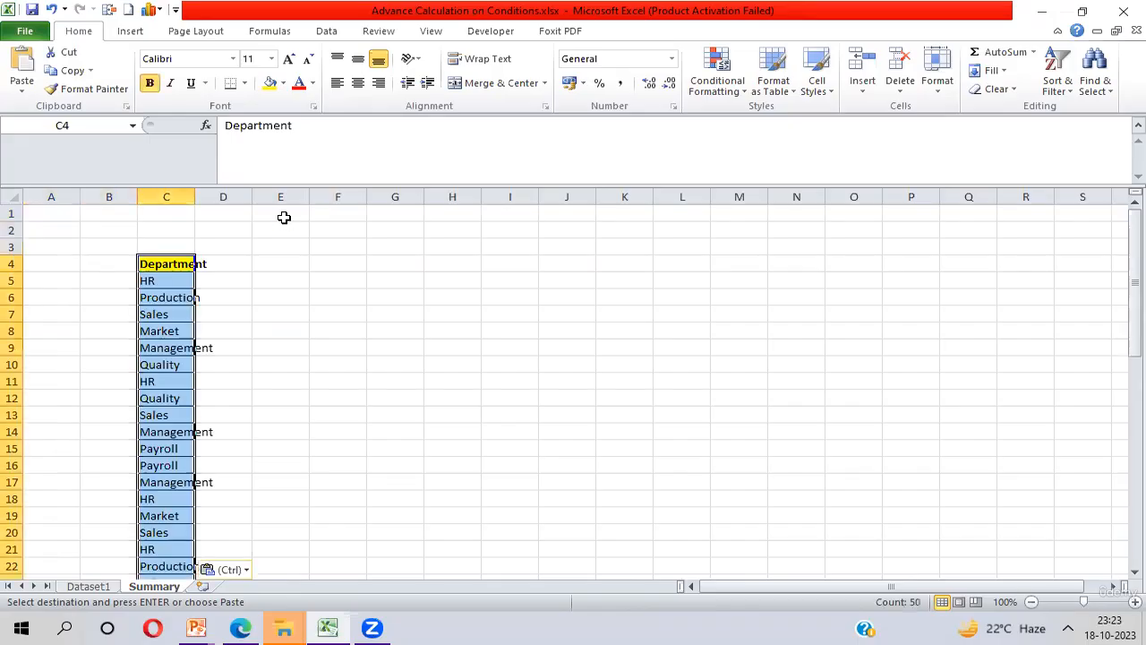
left_click(327, 32)
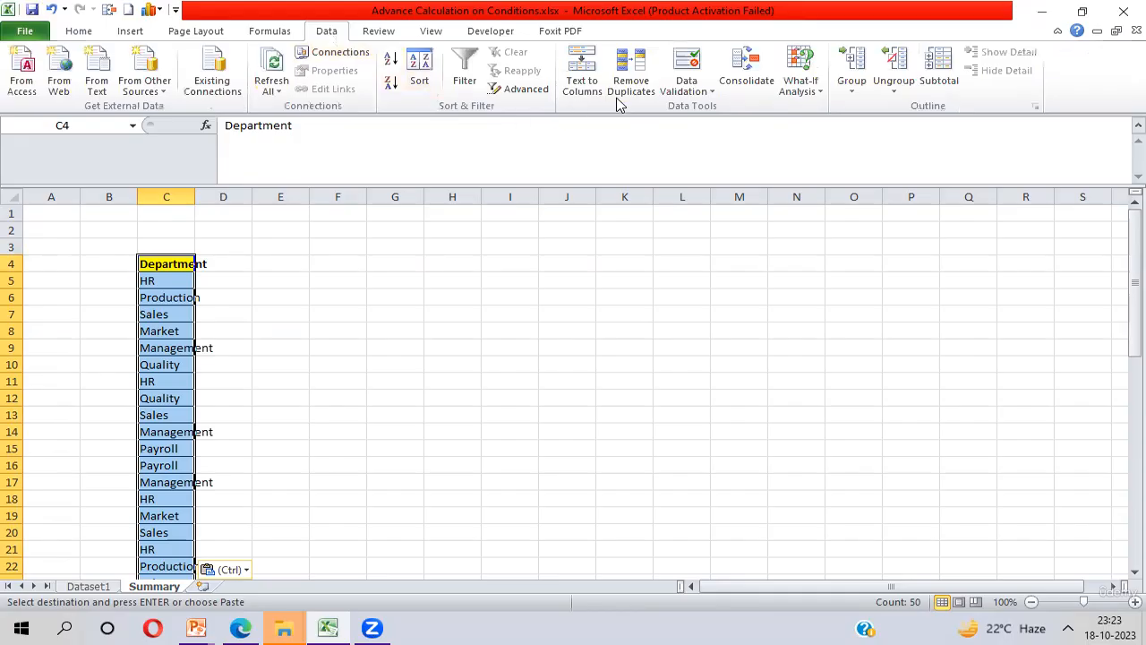
left_click(646, 88)
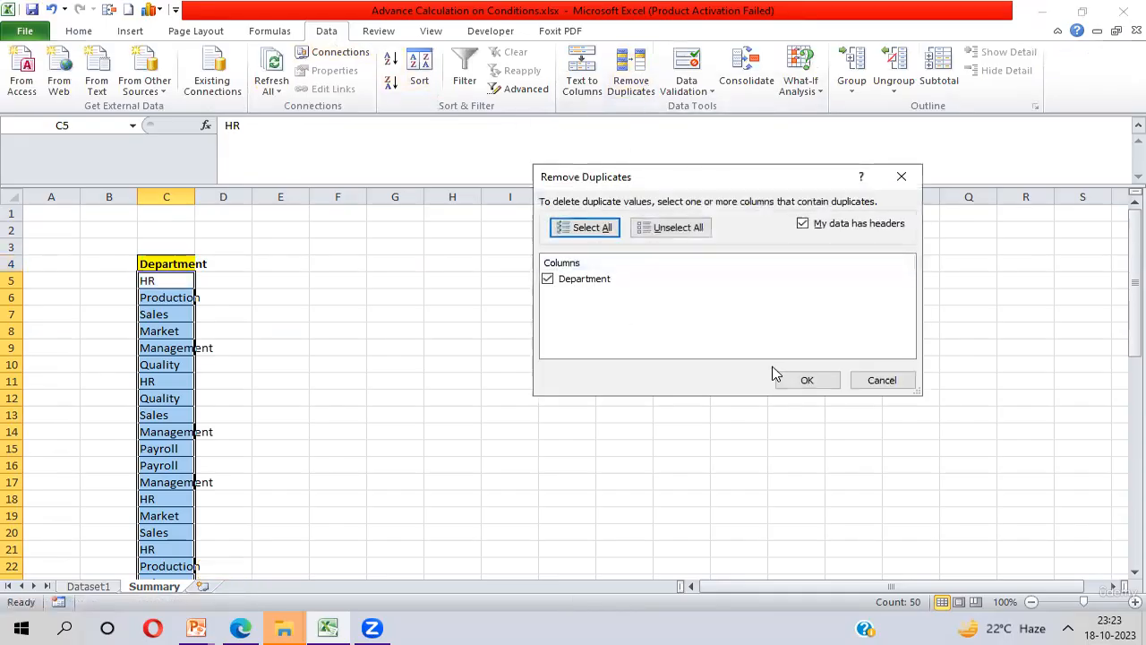
left_click(800, 384)
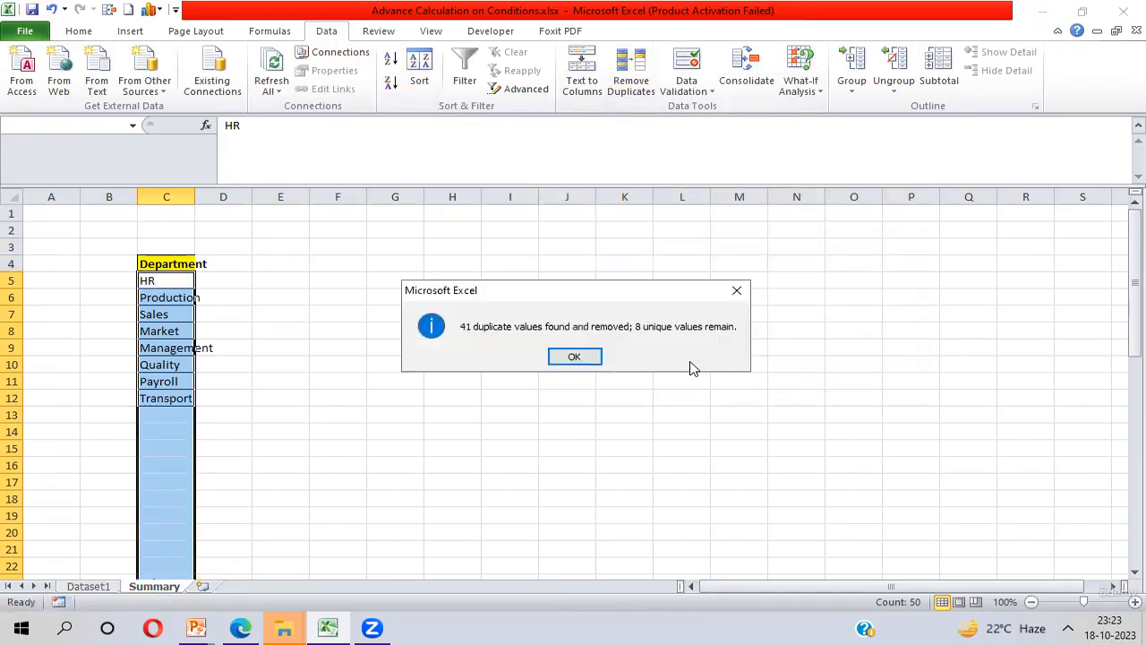
left_click(574, 358)
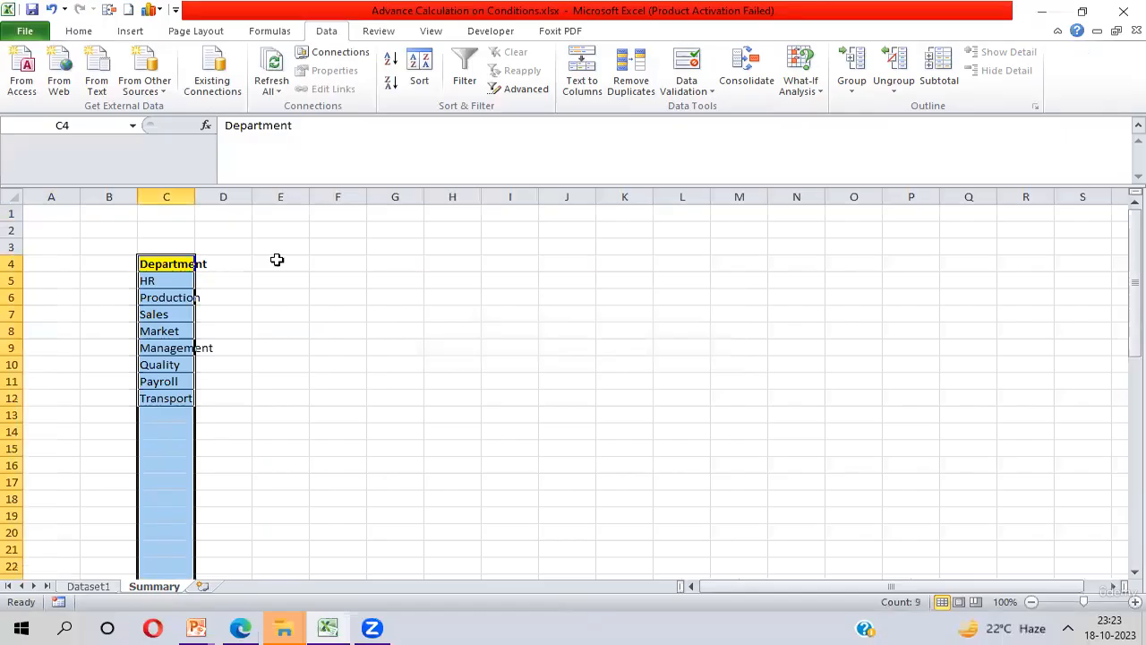
Enter the column headers M in D4 and F in E4, beside the Department header
left_click(230, 263)
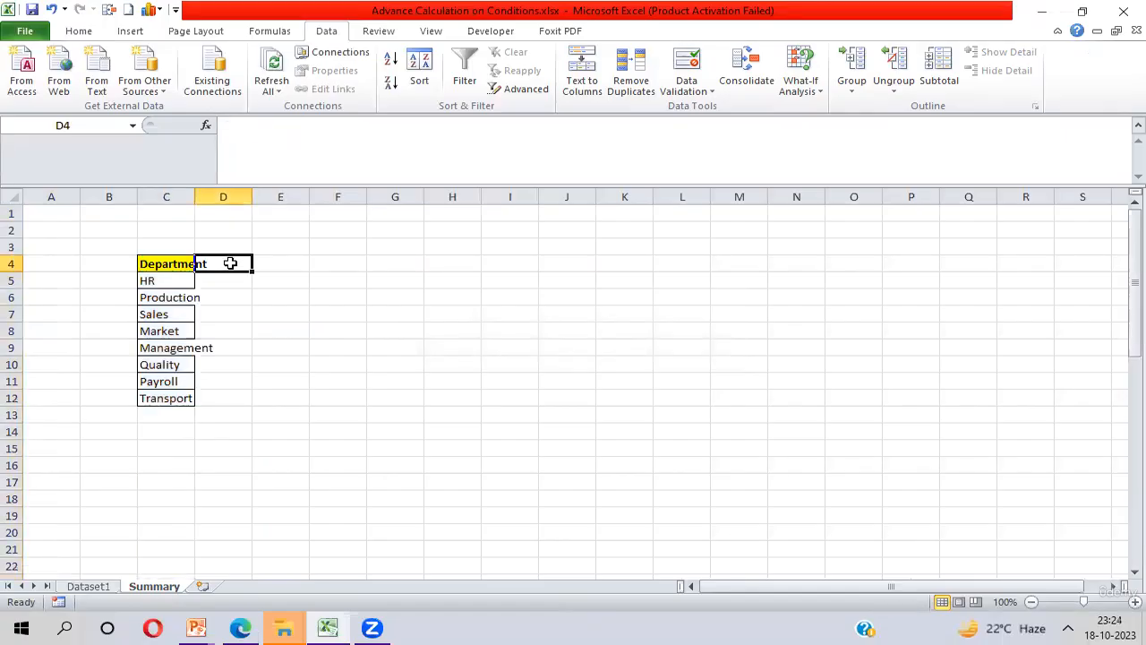
type("Ma")
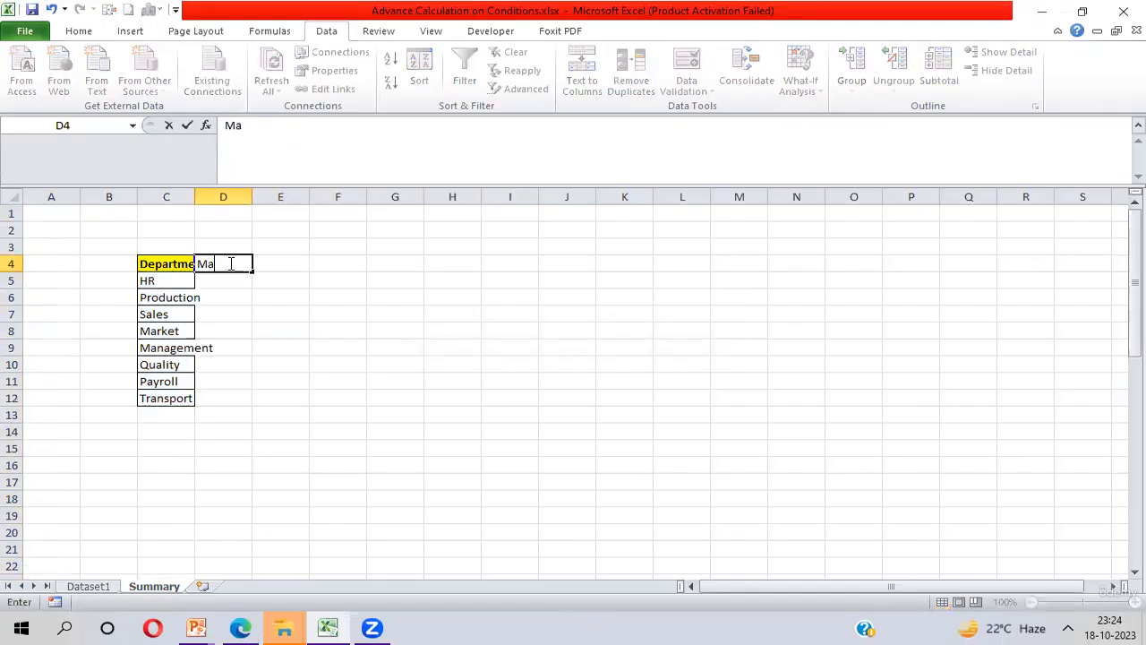
key("BackSpace")
key("Tab")
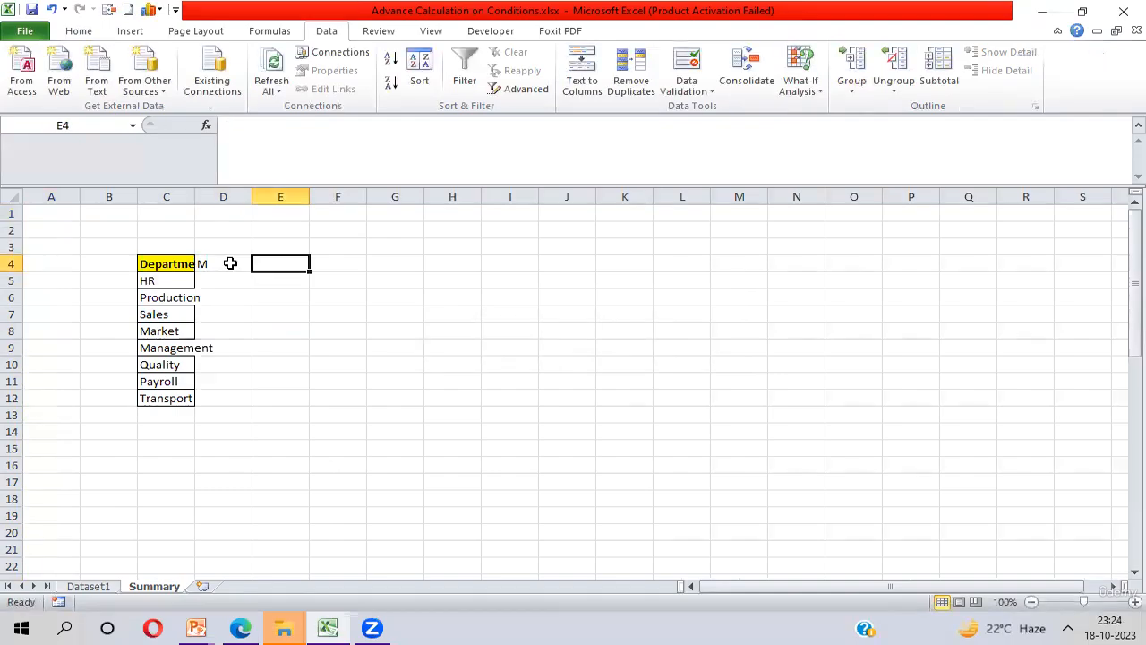
type("F")
key("Return")
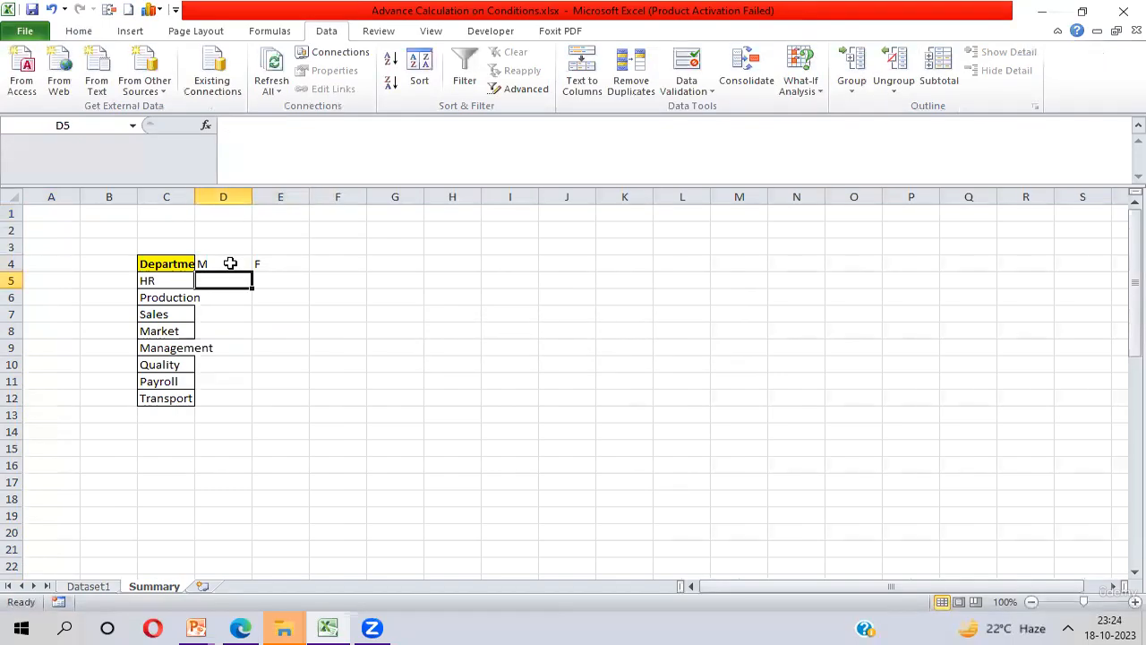
Copy only the formatting of the Department header onto the M and F headers in D4:E4
left_click(230, 263)
key("Left")
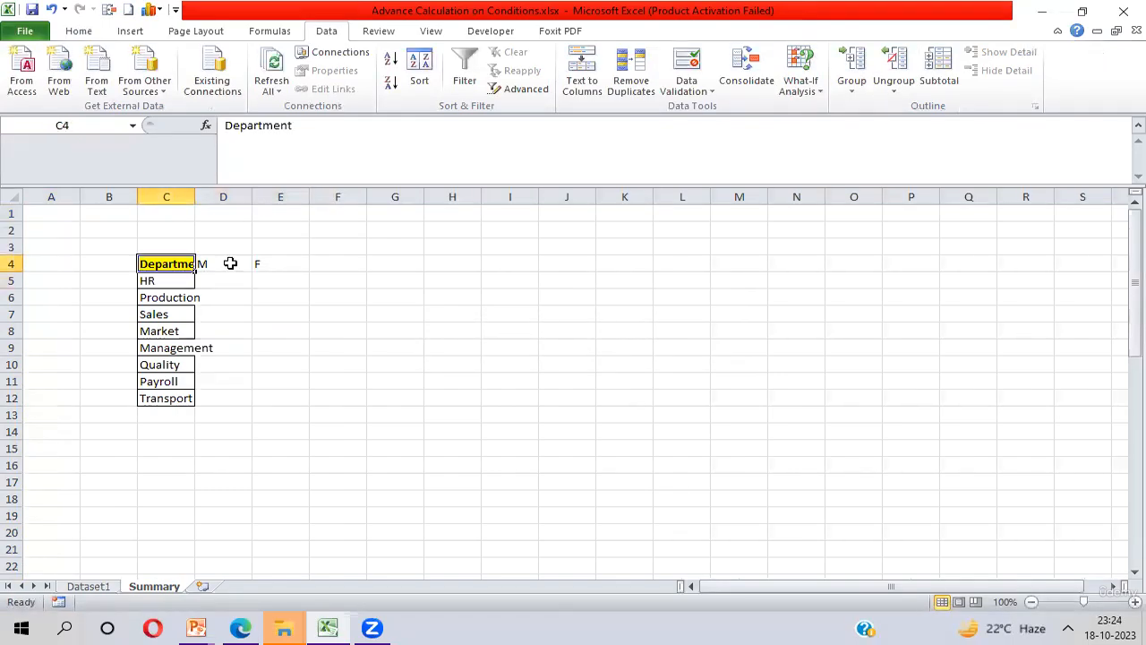
key("ctrl+c")
key("Right")
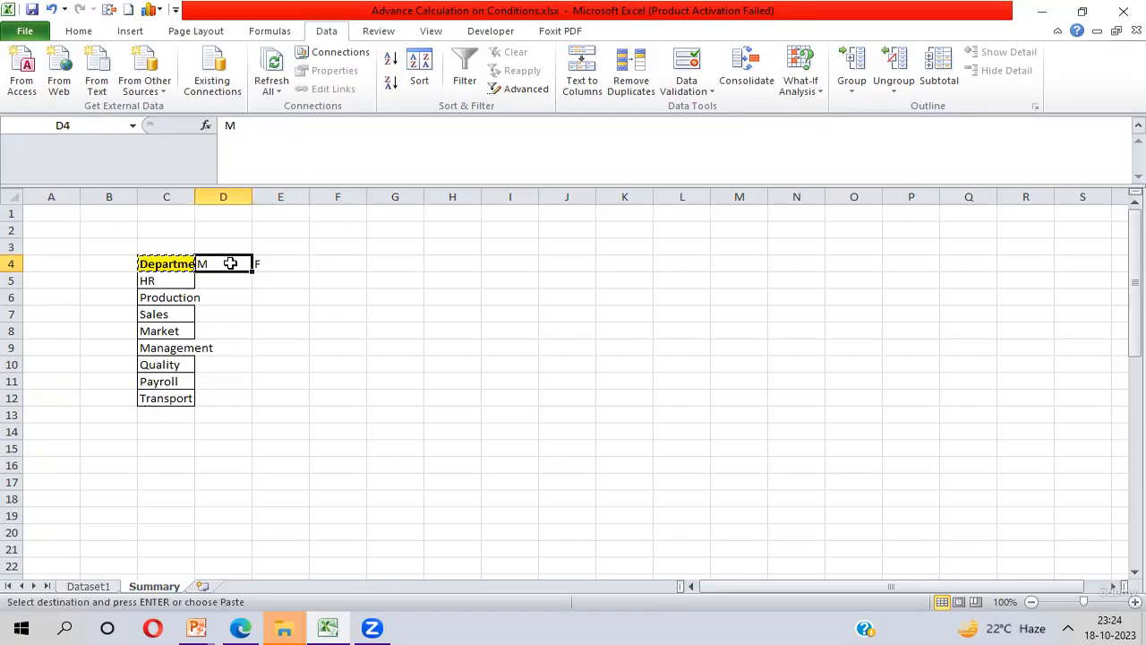
key("shift+Right")
key("alt+e")
key("s")
key("t")
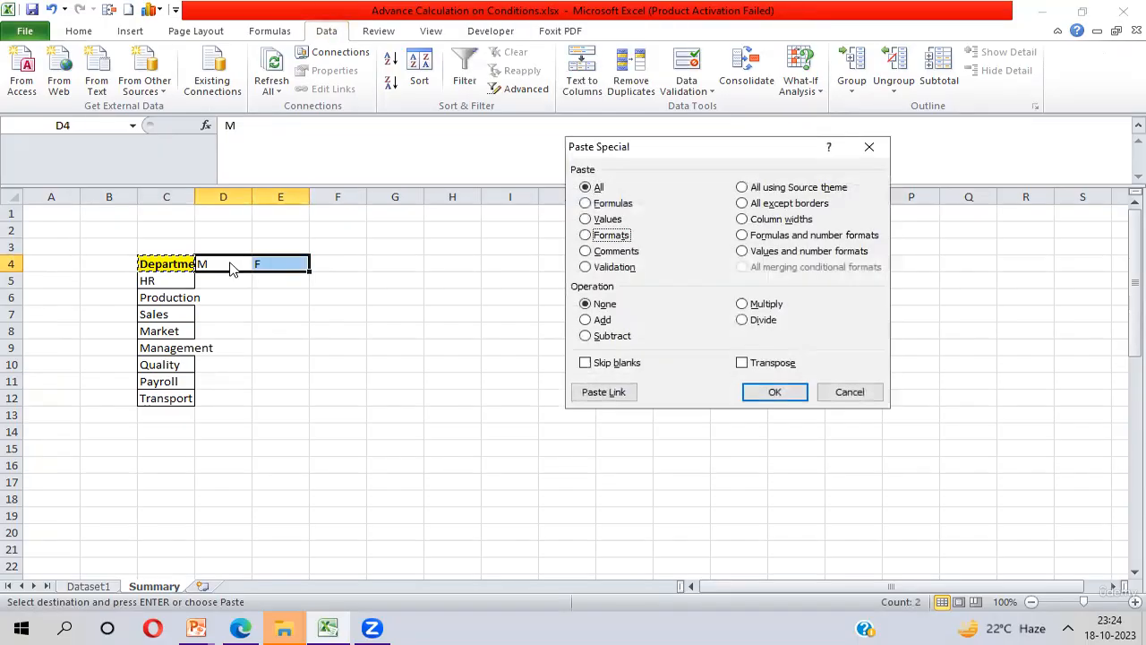
key("Return")
Apply All Borders to the table C4:E12 and autofit the width of column C
key("Left")
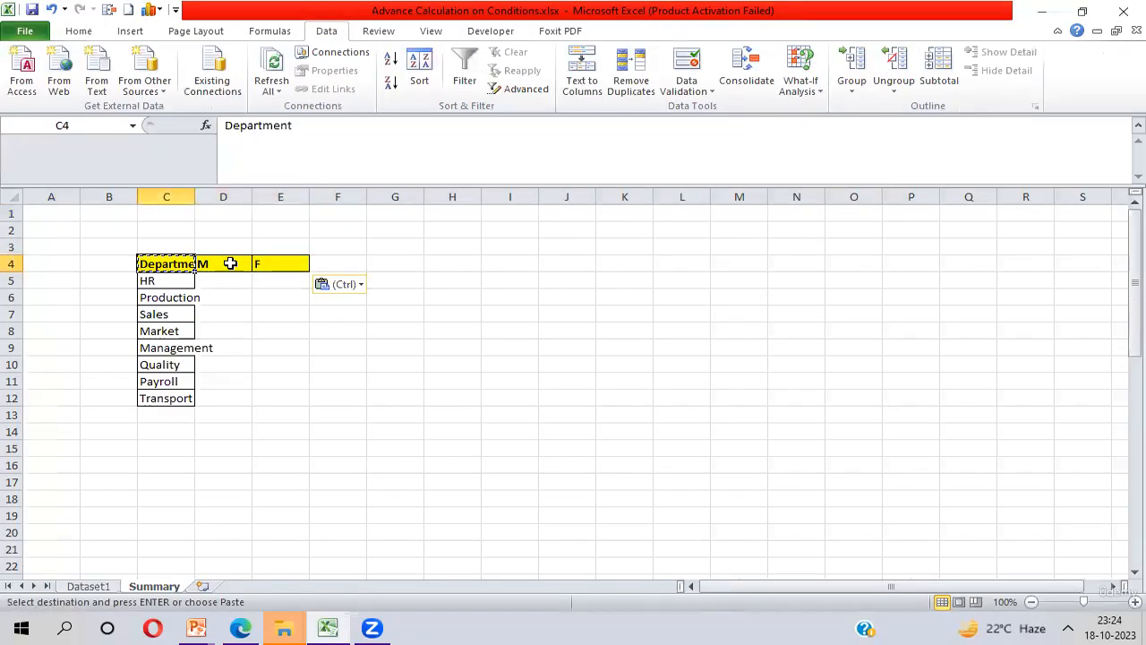
key("shift+Right")
key("shift+Right")
key("ctrl+shift+Down")
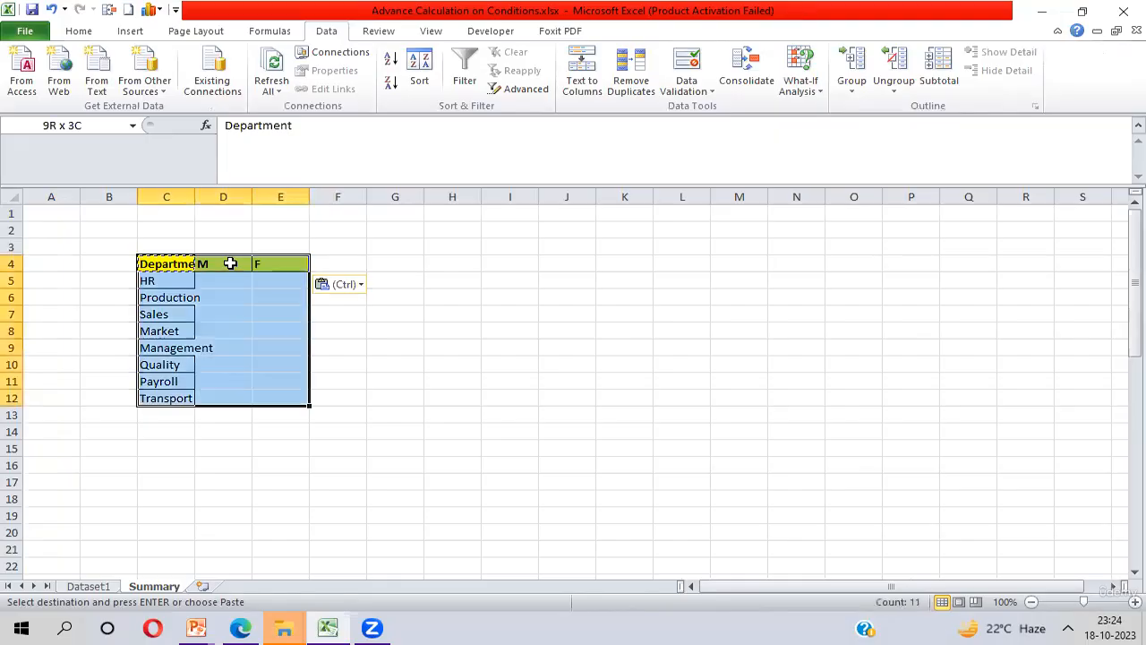
key("ctrl")
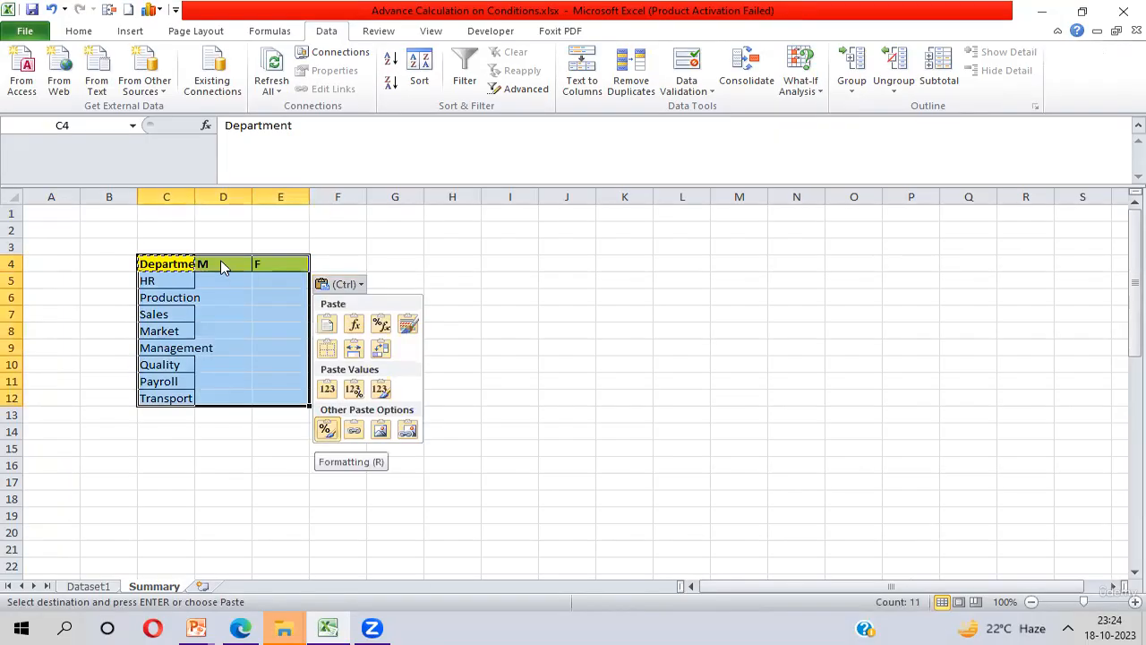
left_click(81, 33)
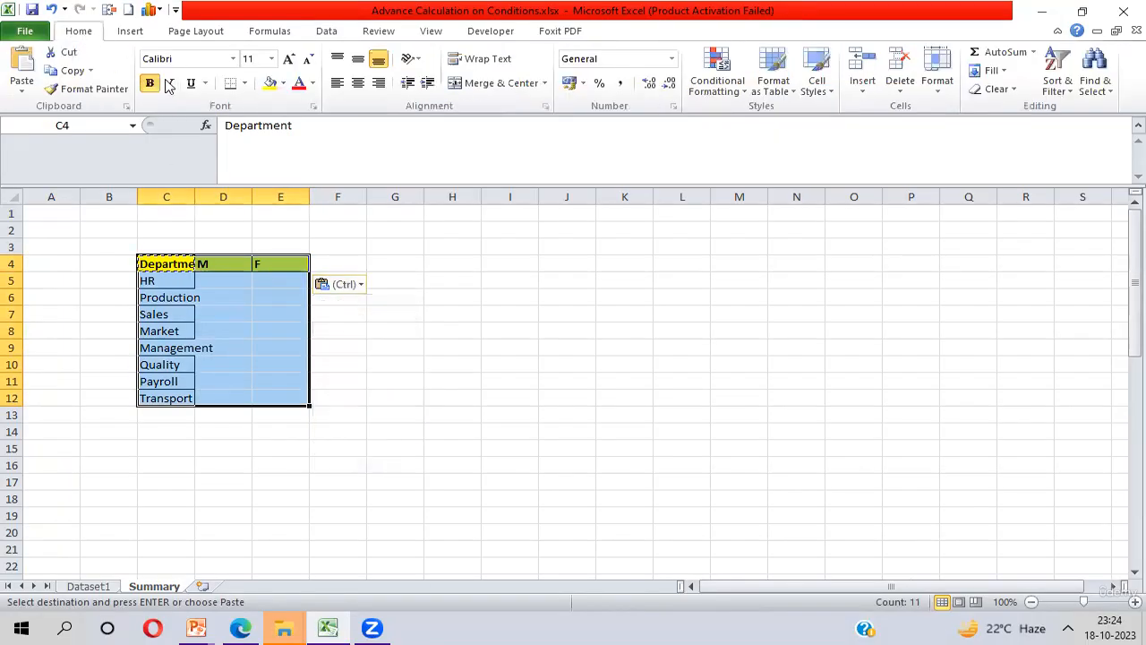
left_click(245, 83)
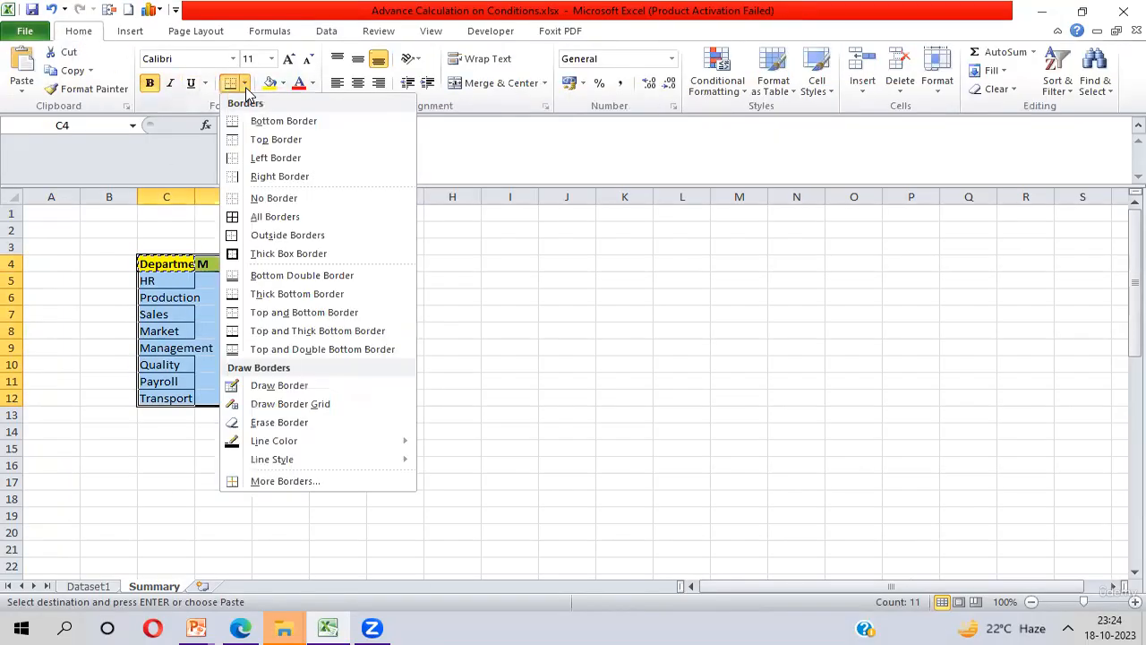
left_click(275, 216)
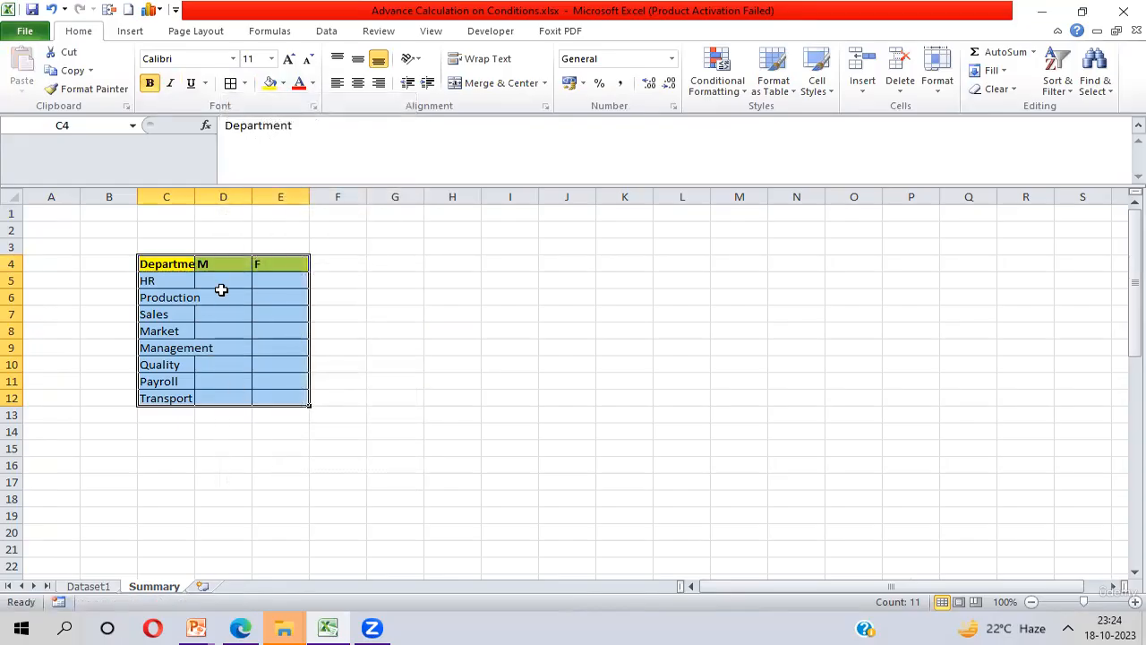
double_click(194, 196)
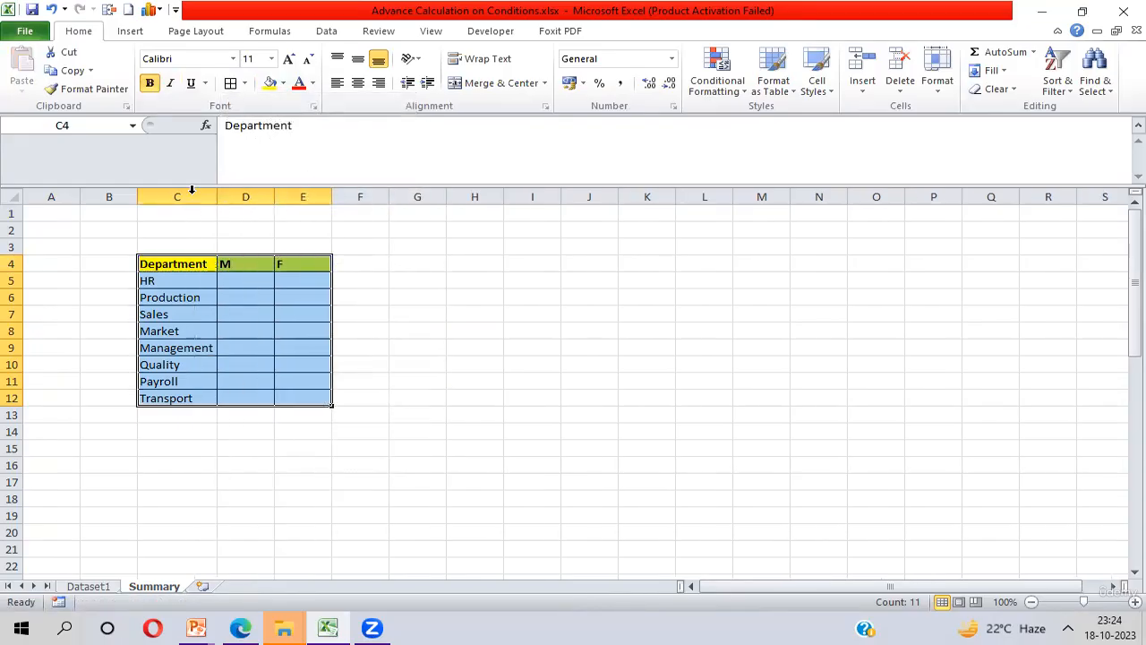
Add a List data validation to cell C3 with the source entries Countifs,Averageifs,Sumifs
left_click(183, 245)
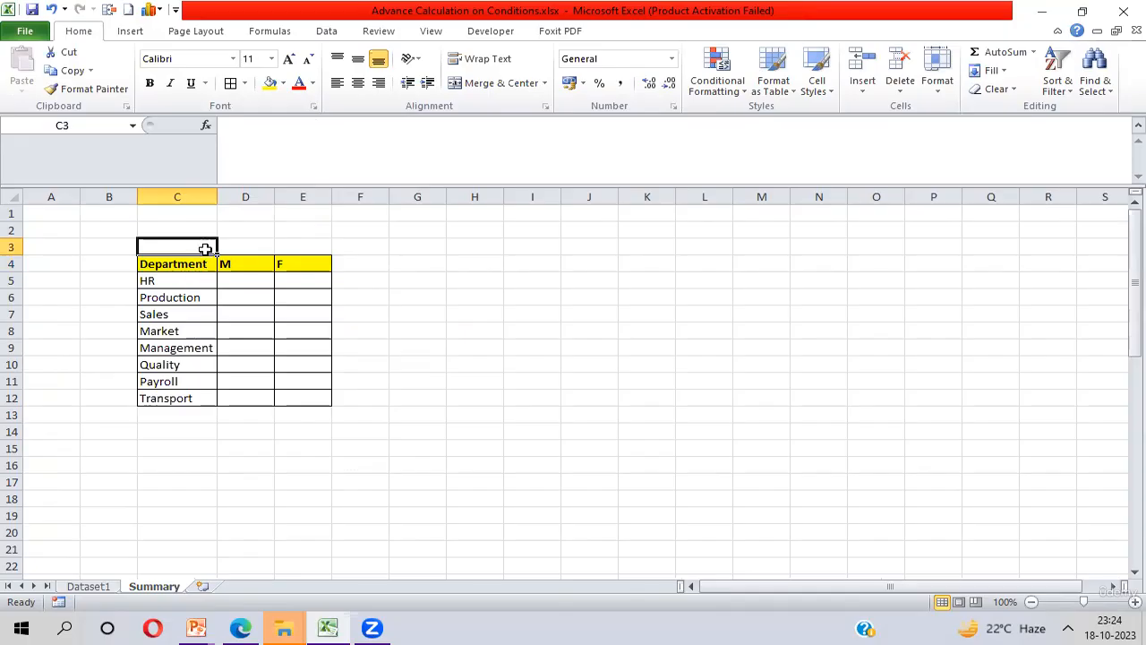
left_click(326, 31)
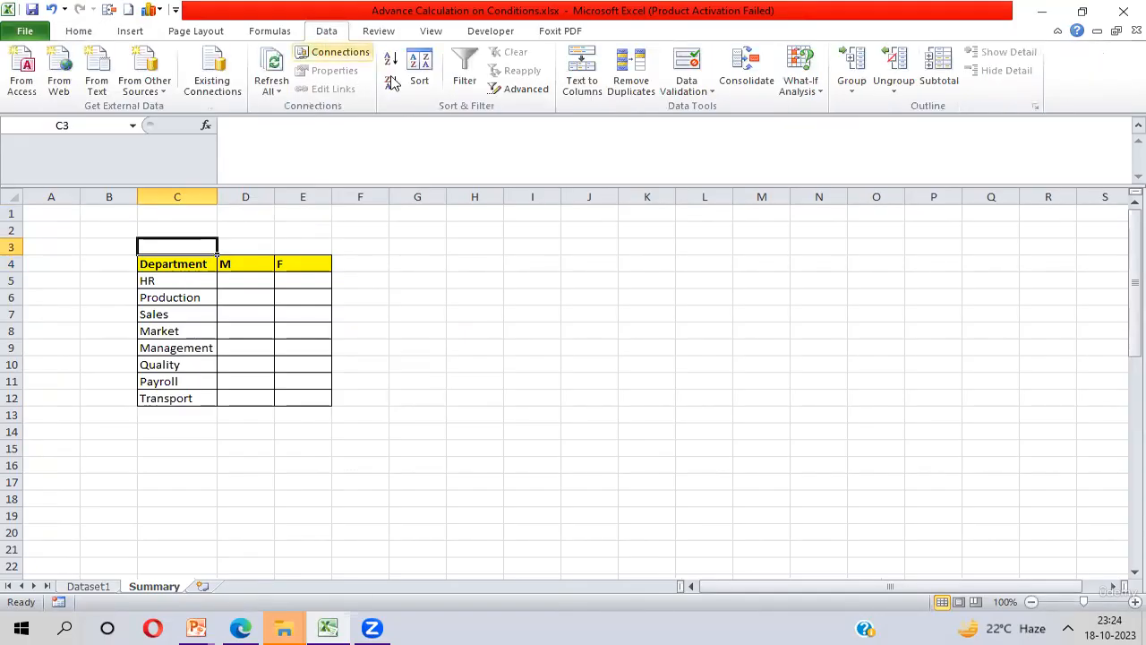
left_click(690, 94)
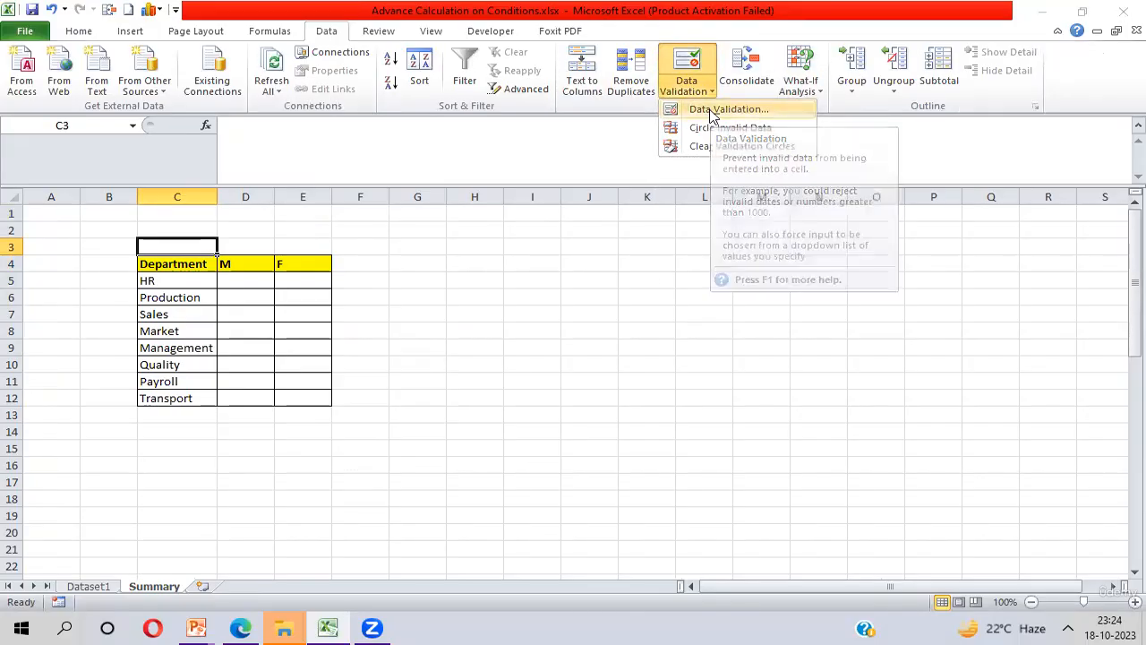
left_click(712, 110)
left_click(696, 235)
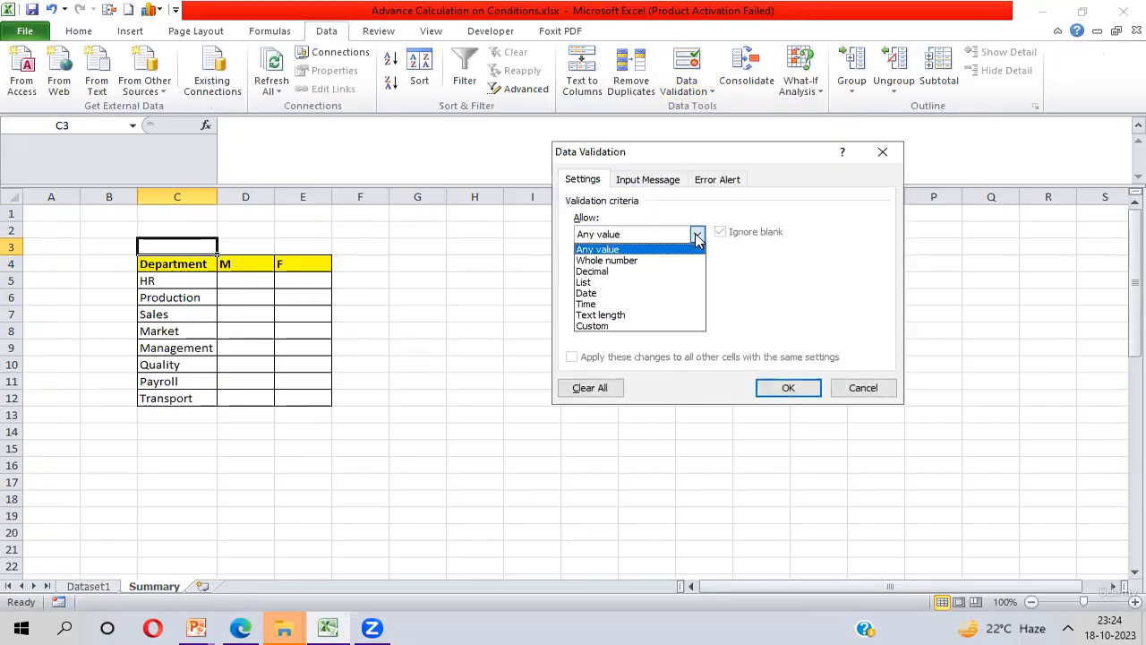
left_click(584, 283)
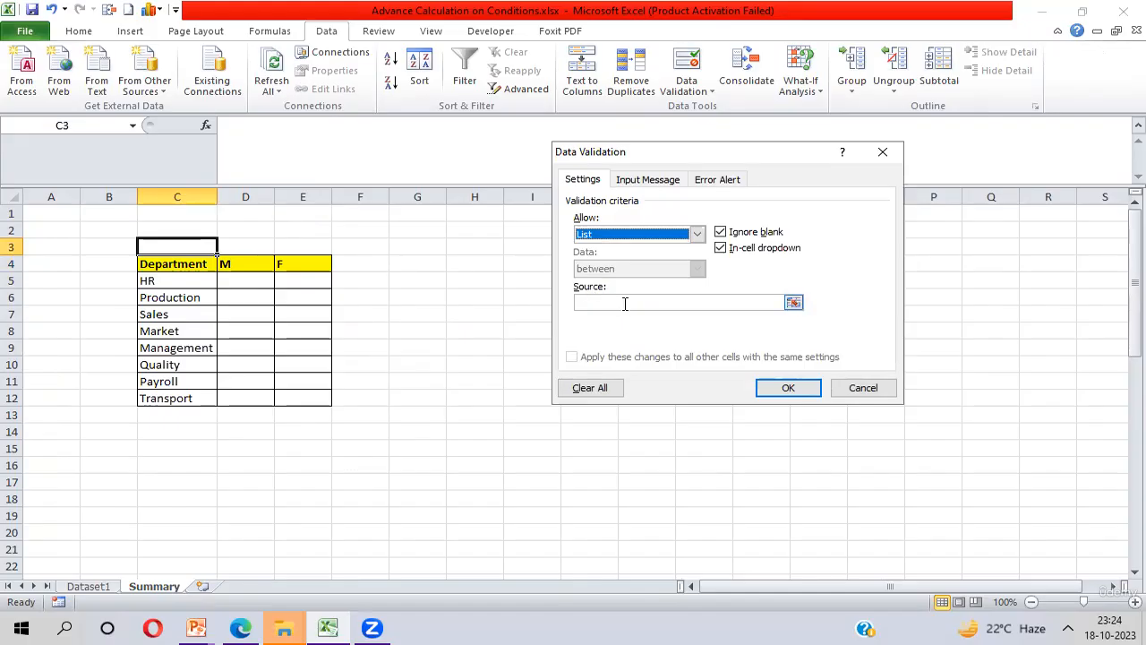
left_click(627, 303)
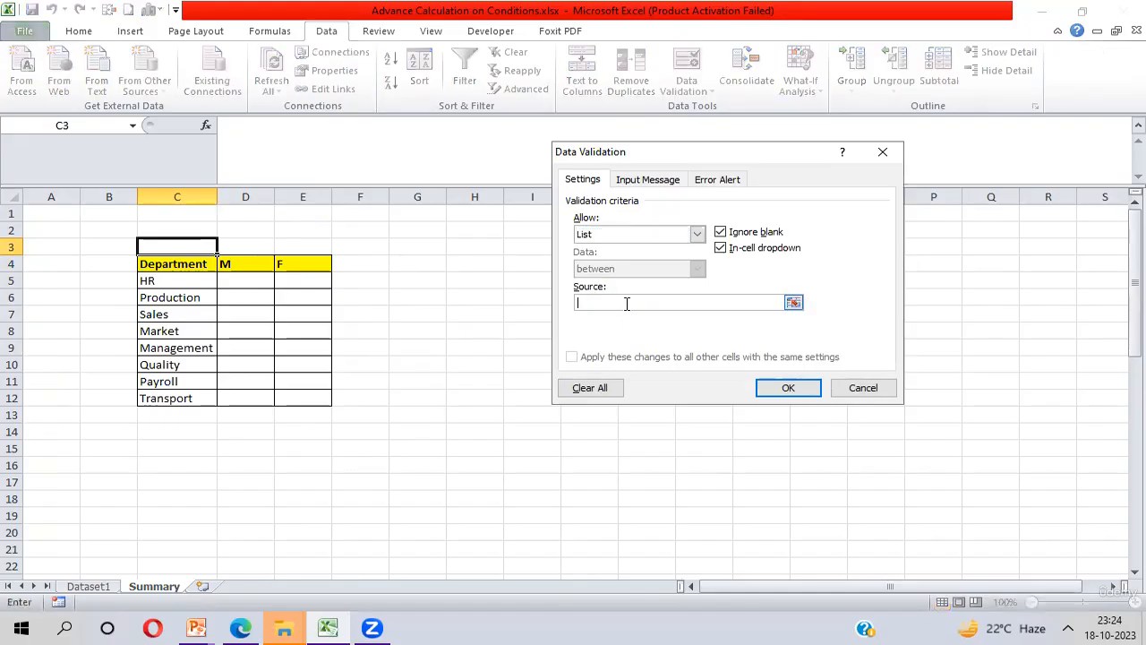
type("Countifs,Sumifs,Aver")
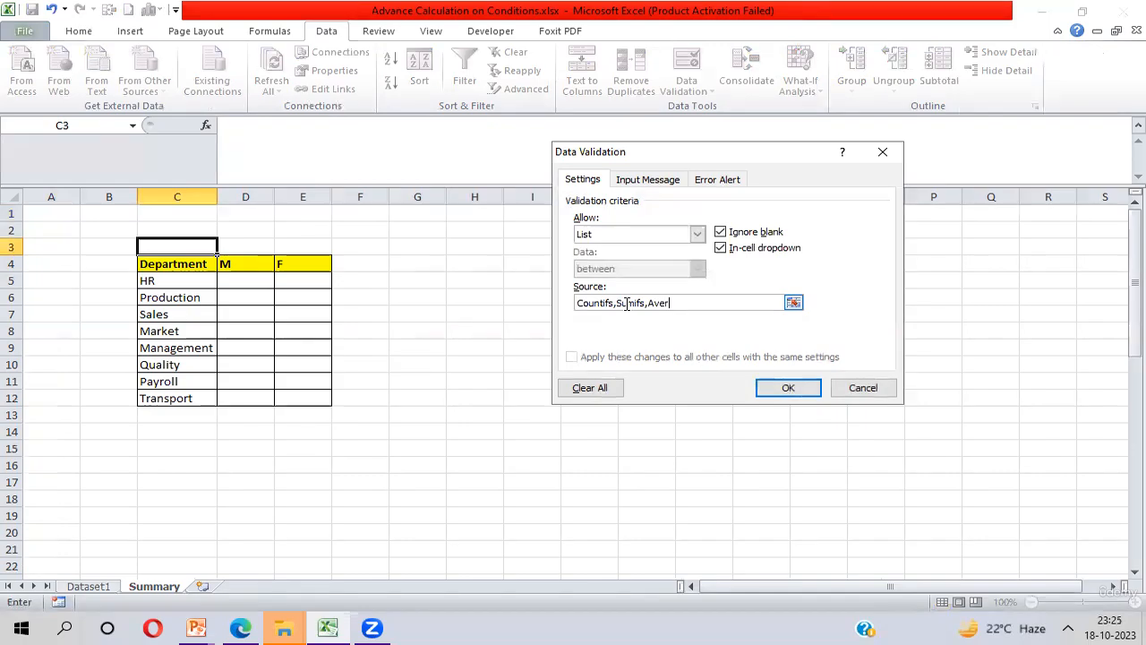
key("BackSpace")
key("BackSpace")
key("BackSpace")
key("BackSpace")
key("BackSpace")
key("BackSpace")
key("BackSpace")
key("BackSpace")
key("BackSpace")
key("BackSpace")
type("Averageifs,Sumifs")
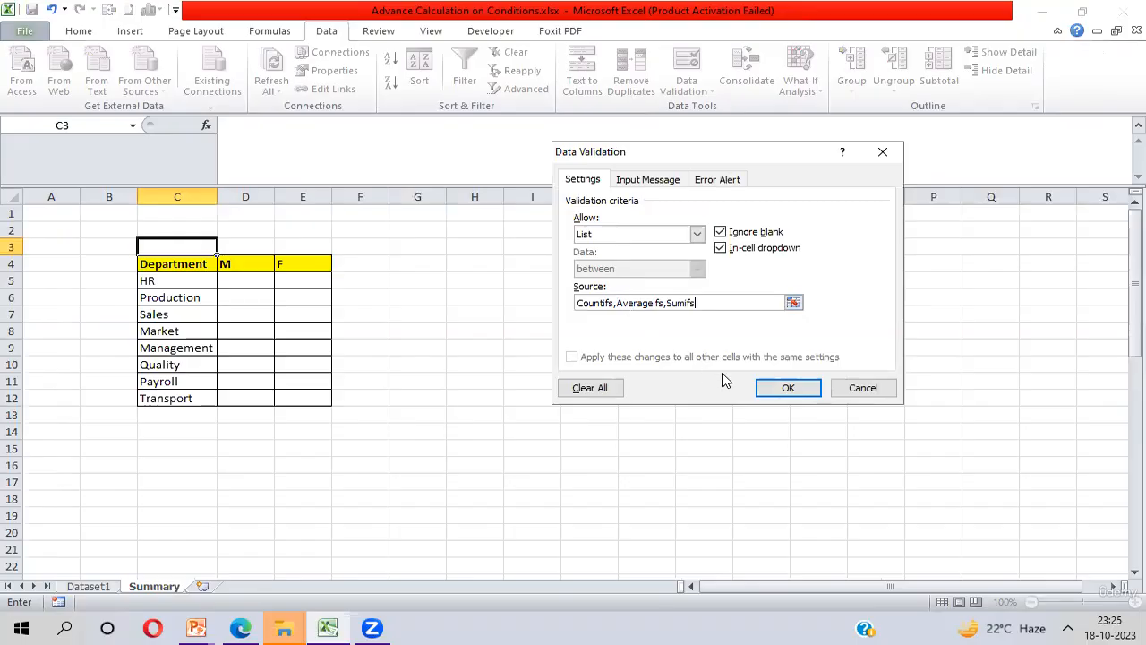
left_click(789, 387)
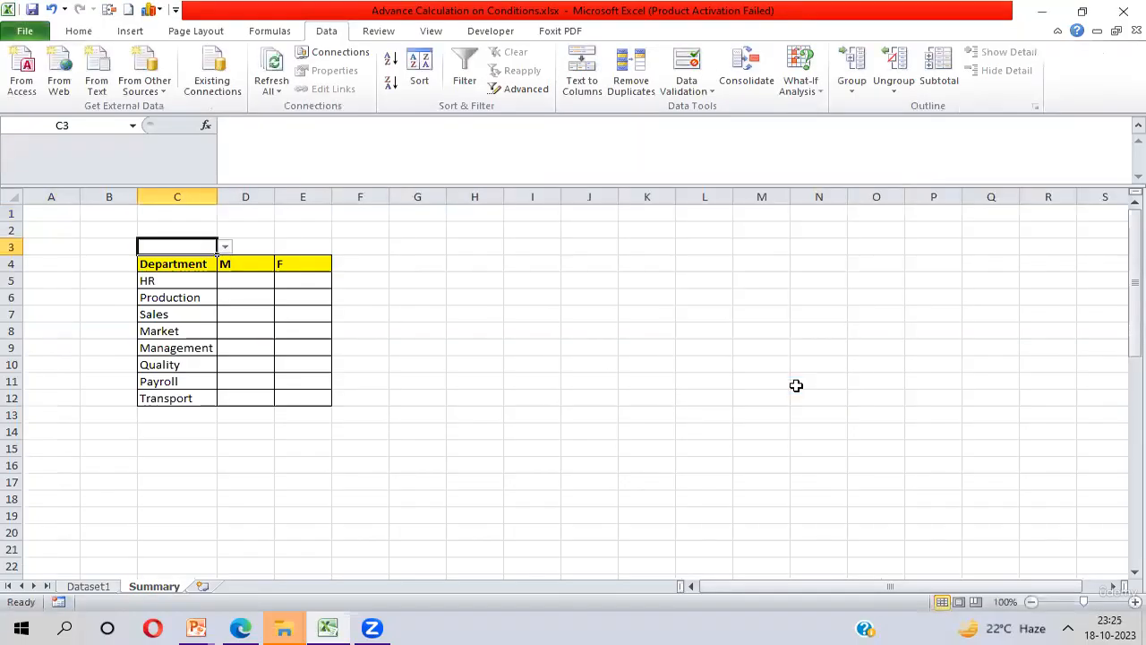
Choose Countifs from the dropdown list in cell C3
key("alt+Down")
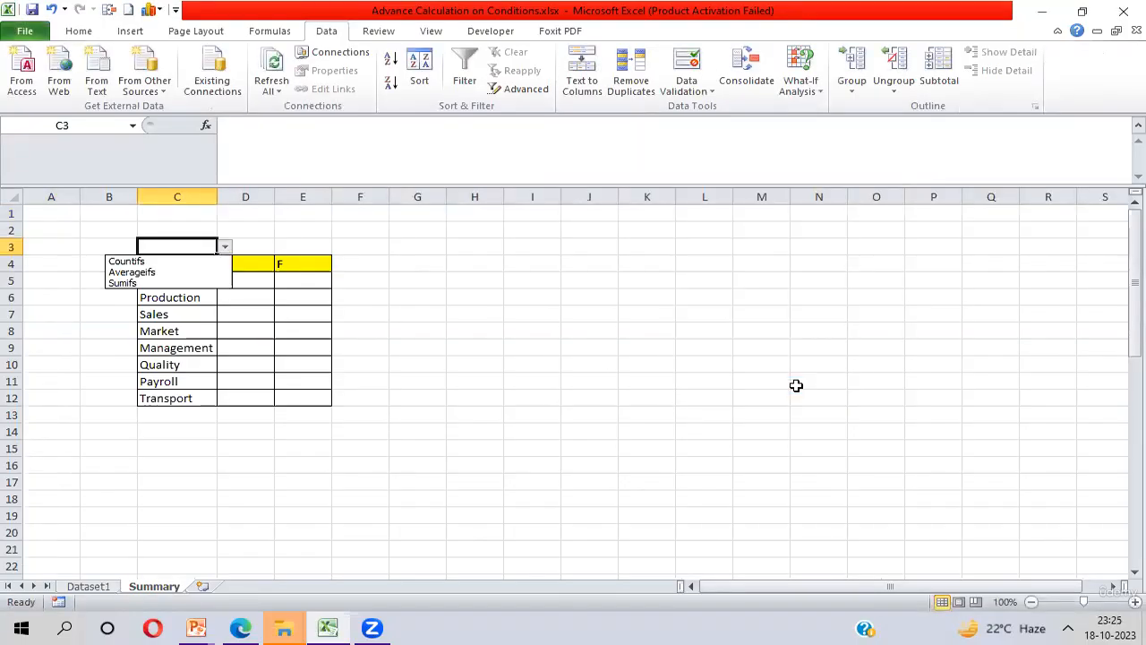
key("Down")
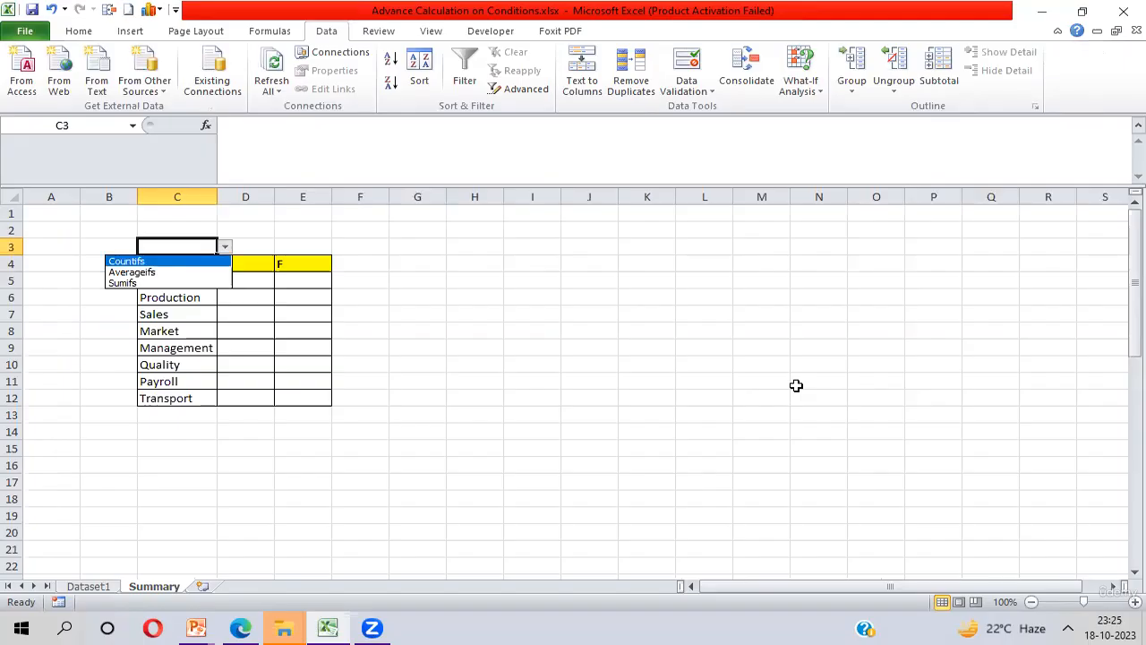
key("Return")
Examine the summary layout: the empty result range D5:E12, the department labels in column C, and the M header
key("Down")
key("Down")
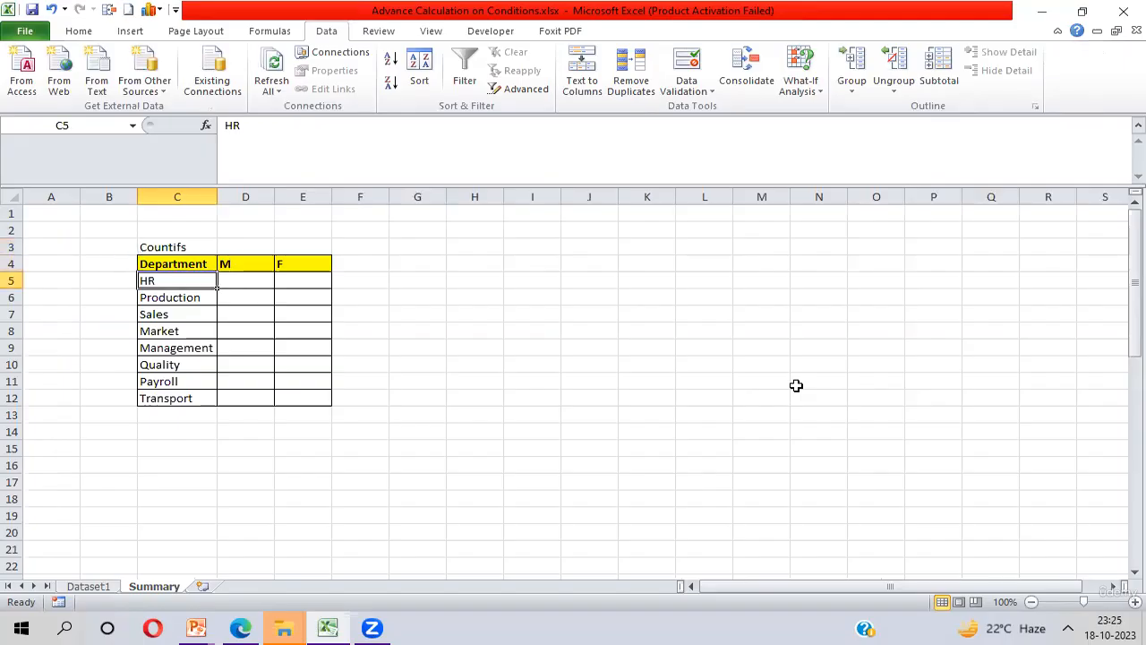
key("Right")
key("shift+Right")
key("shift+Down")
key("shift+Down")
key("shift+Down")
key("shift+Down")
key("shift+Down")
key("shift+Down")
key("shift+Down")
key("shift+Down")
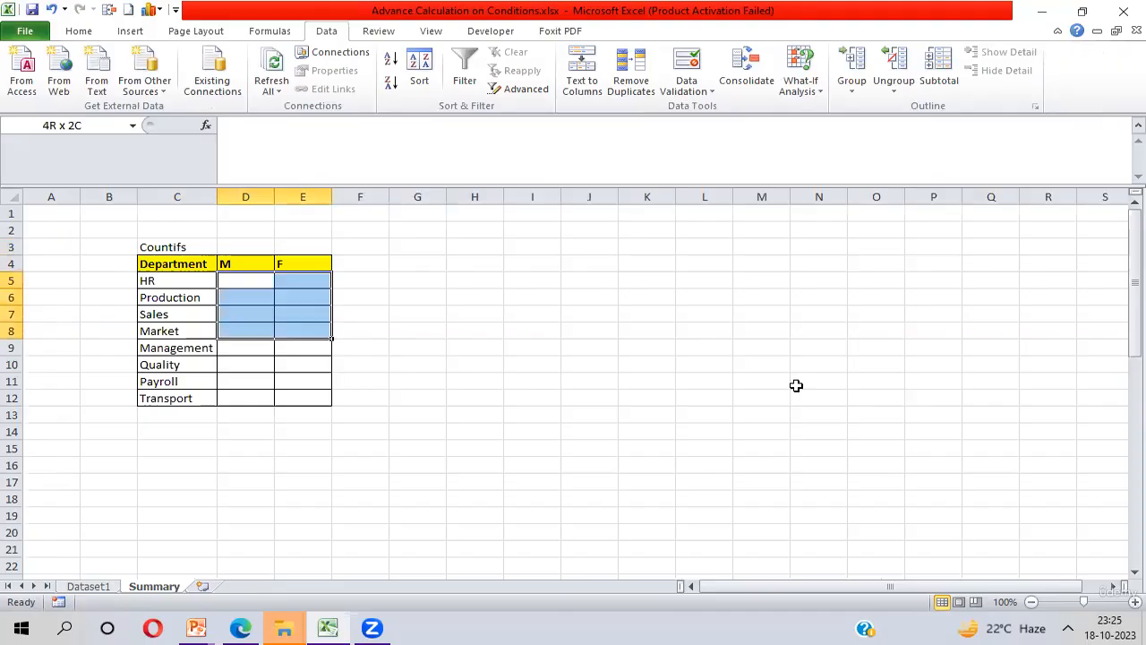
key("shift+Up")
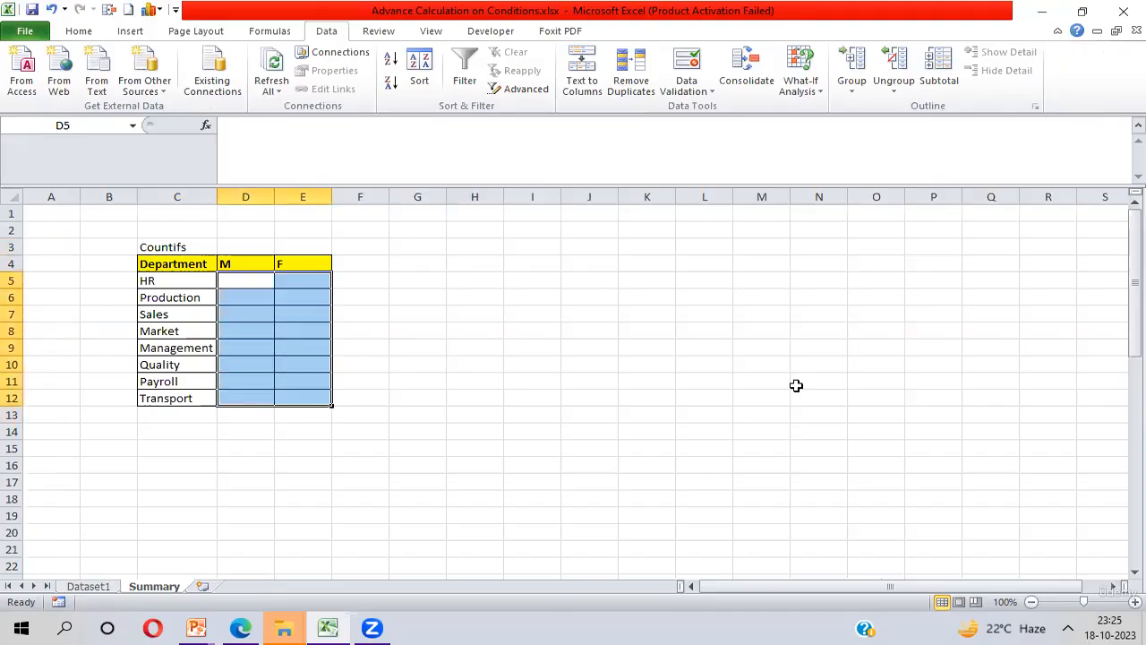
key("Left")
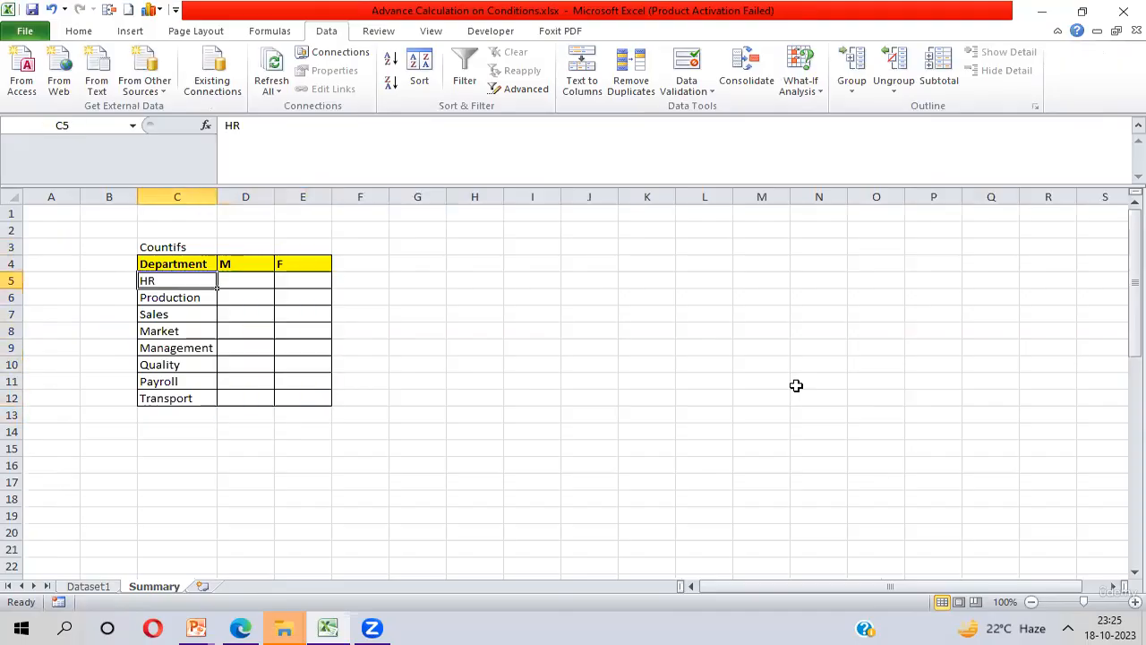
key("ctrl+shift+Down")
key("Right")
key("Up")
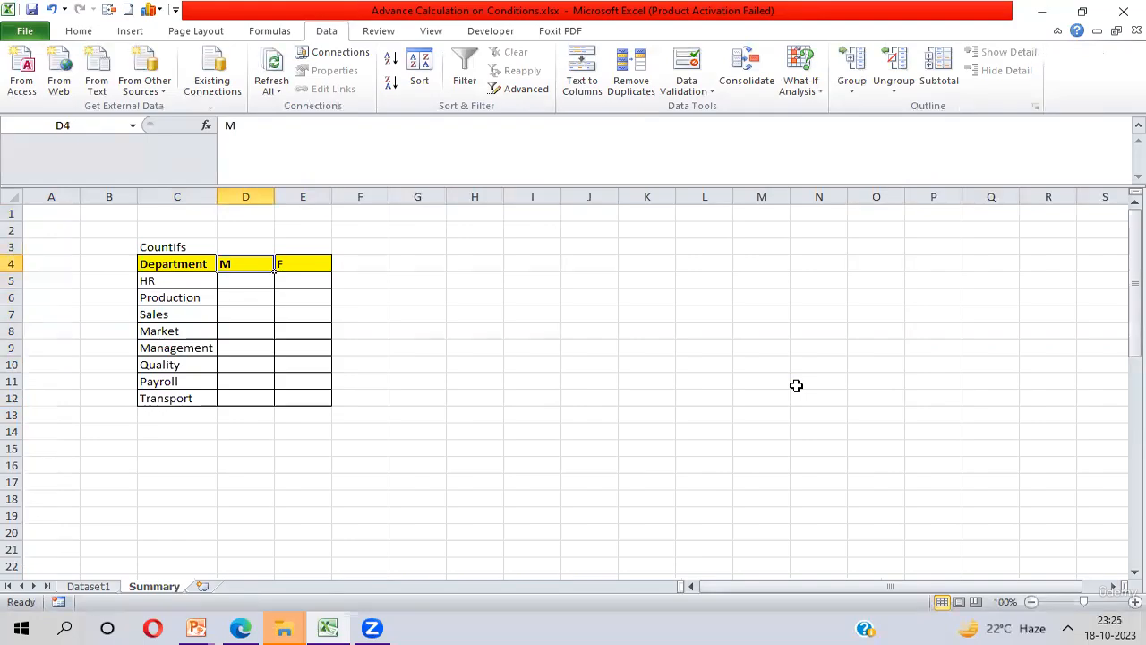
Examine the M and F columns of the summary table from the headers through the Transport row
key("shift+Right")
key("shift+Down")
key("shift+Down")
key("shift+Down")
key("shift+Down")
key("shift+Down")
key("shift+Down")
key("shift+Down")
key("shift+Down")
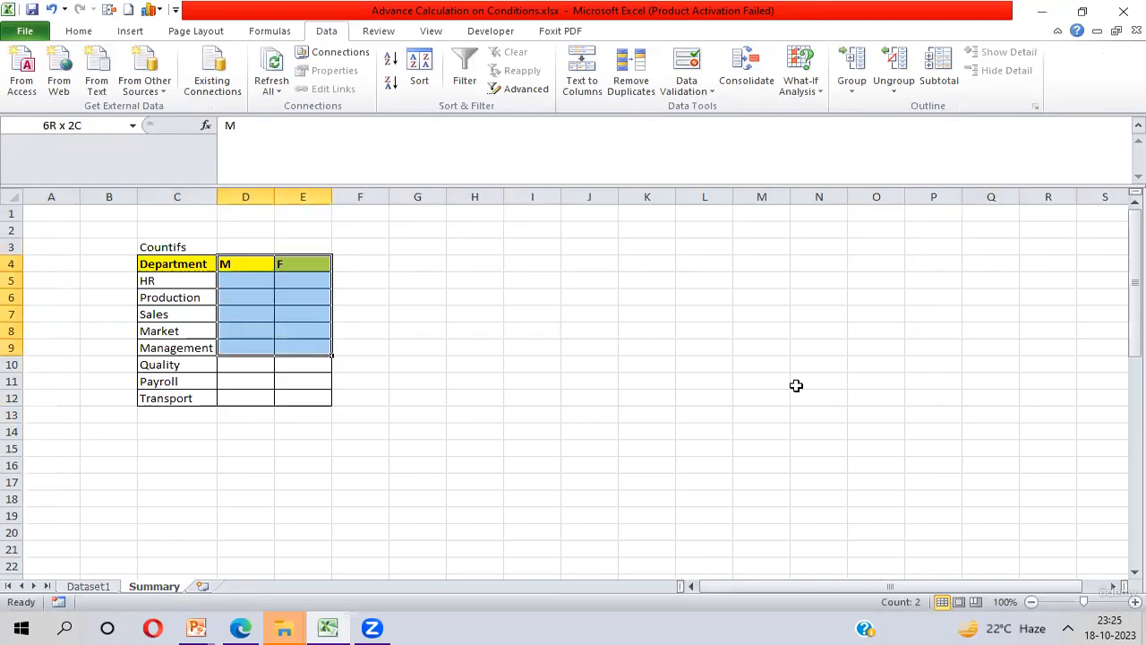
Choose Averageifs from the dropdown list in cell C3
key("Down")
key("Up")
key("Up")
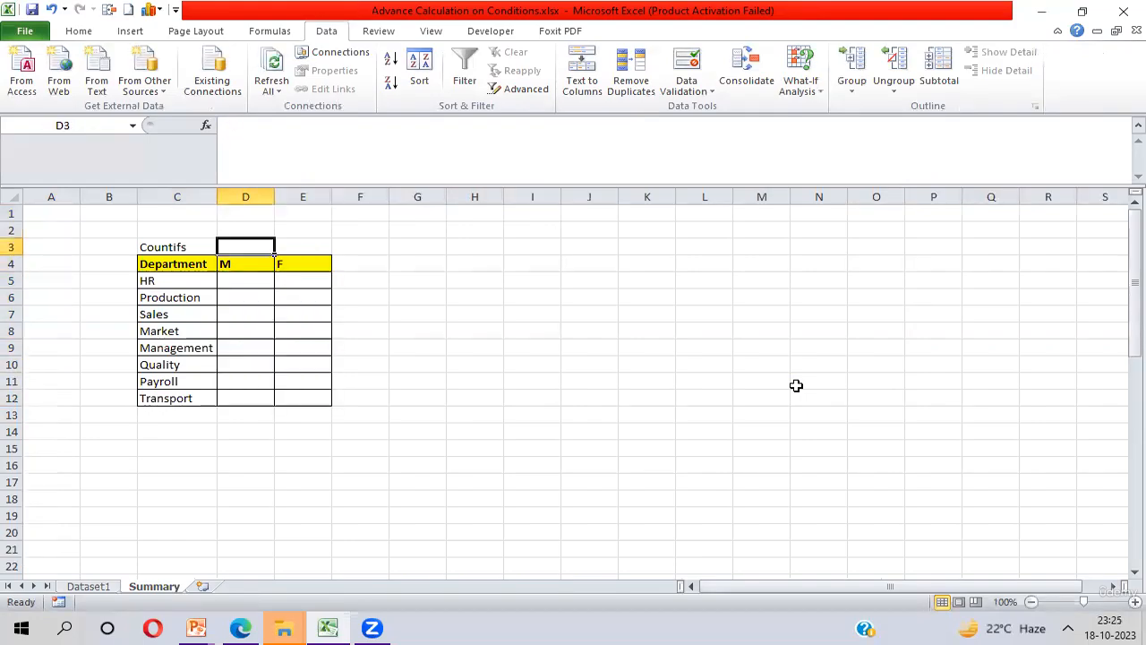
key("Left")
key("alt+Down")
key("Down")
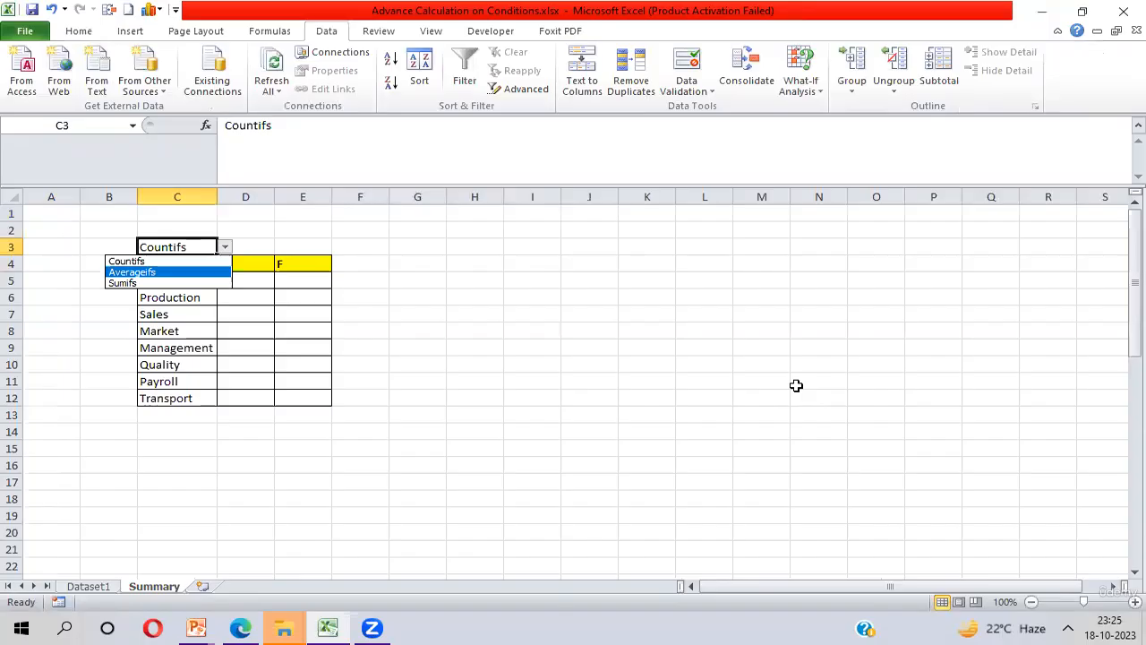
key("Return")
Examine the result range D5:E12 together with its department labels in column C and the M and F headers
key("Down")
key("Down")
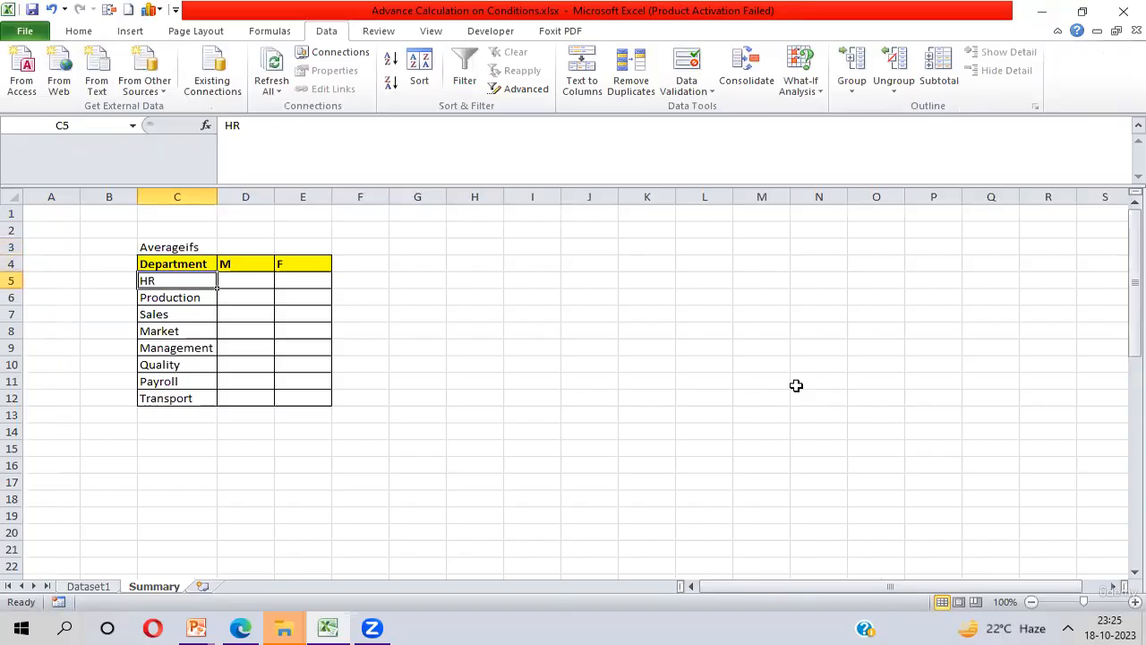
key("Right")
key("shift+Right")
key("shift+Down")
key("shift+Down")
key("shift+Down")
key("shift+Down")
key("shift+Down")
key("shift+Down")
key("shift+Down")
key("shift+Down")
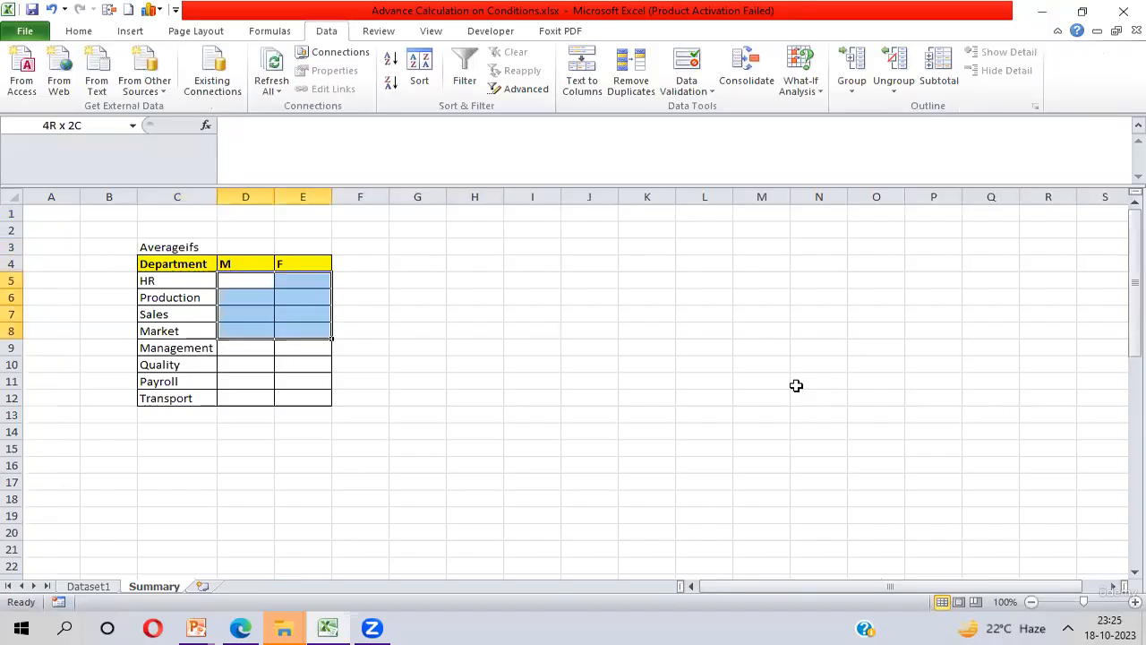
key("shift+Up")
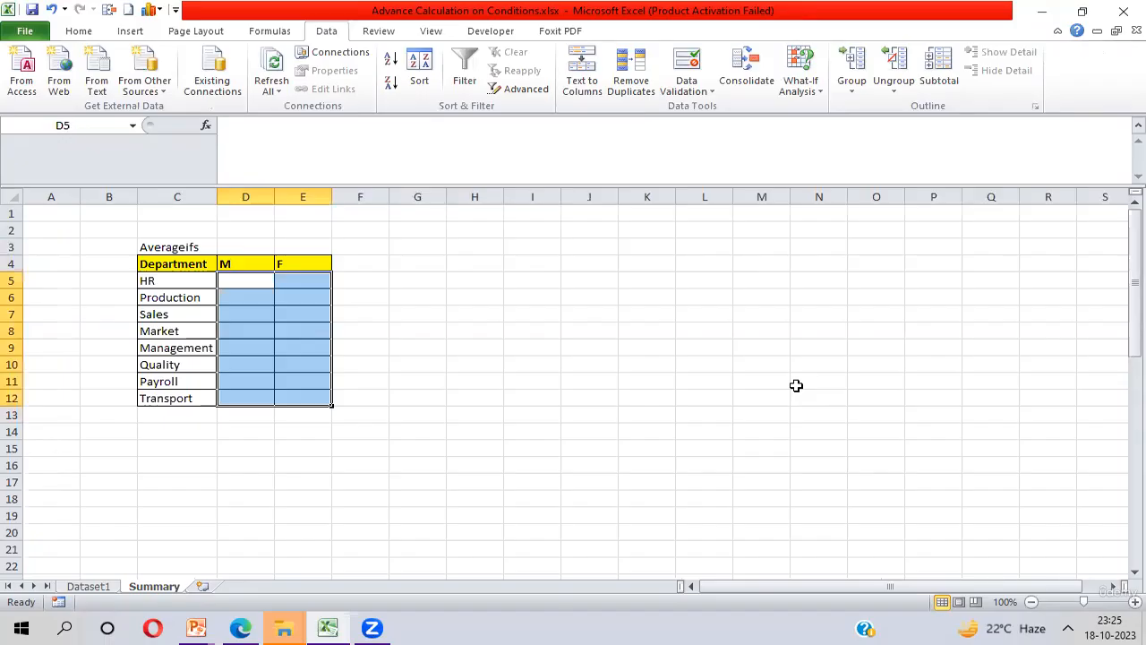
key("Left")
key("ctrl+shift+Down")
key("Up")
key("Right")
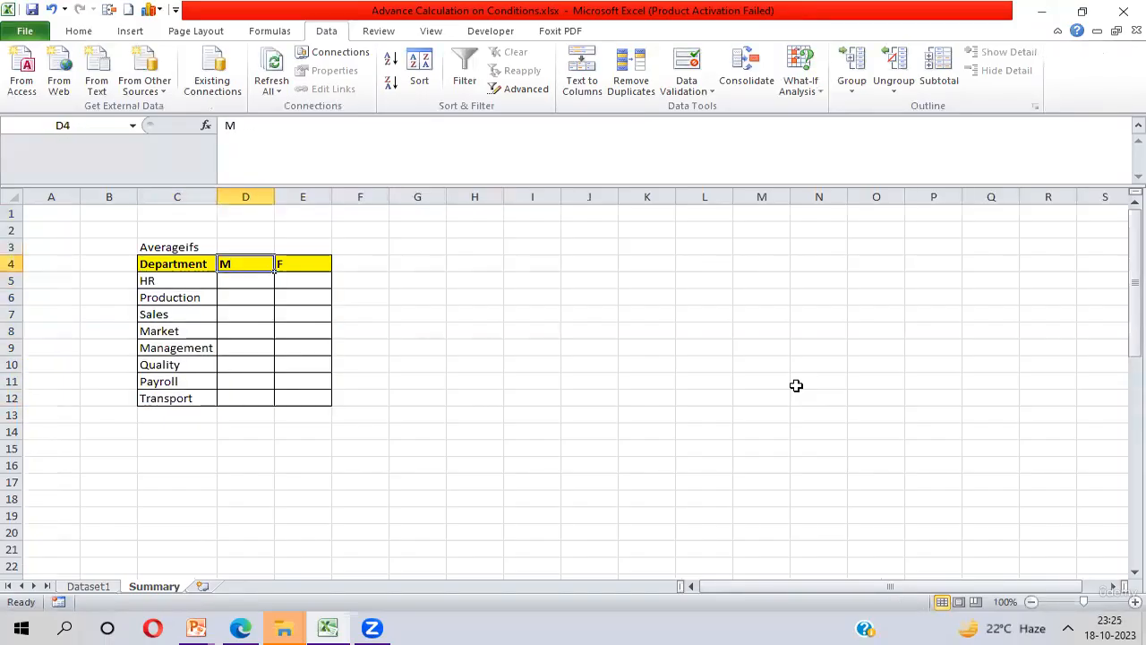
key("shift+Right")
key("Down")
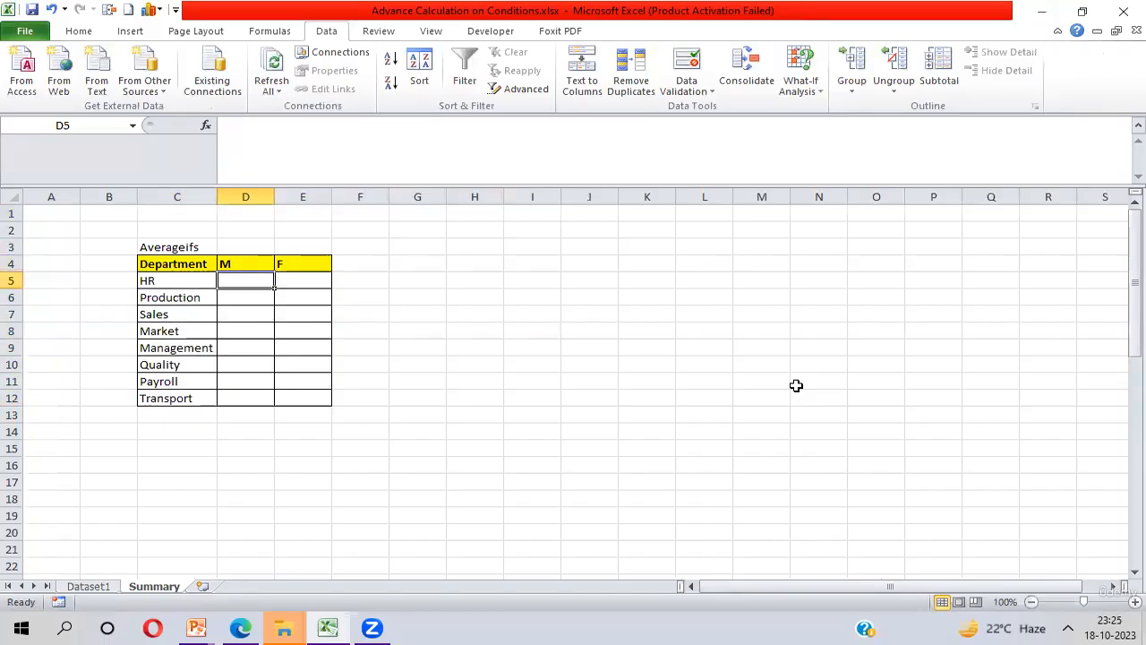
key("shift+Right")
key("shift+Down")
key("shift+Down")
key("shift+Down")
key("shift+Down")
key("shift+Down")
key("shift+Down")
key("shift+Down")
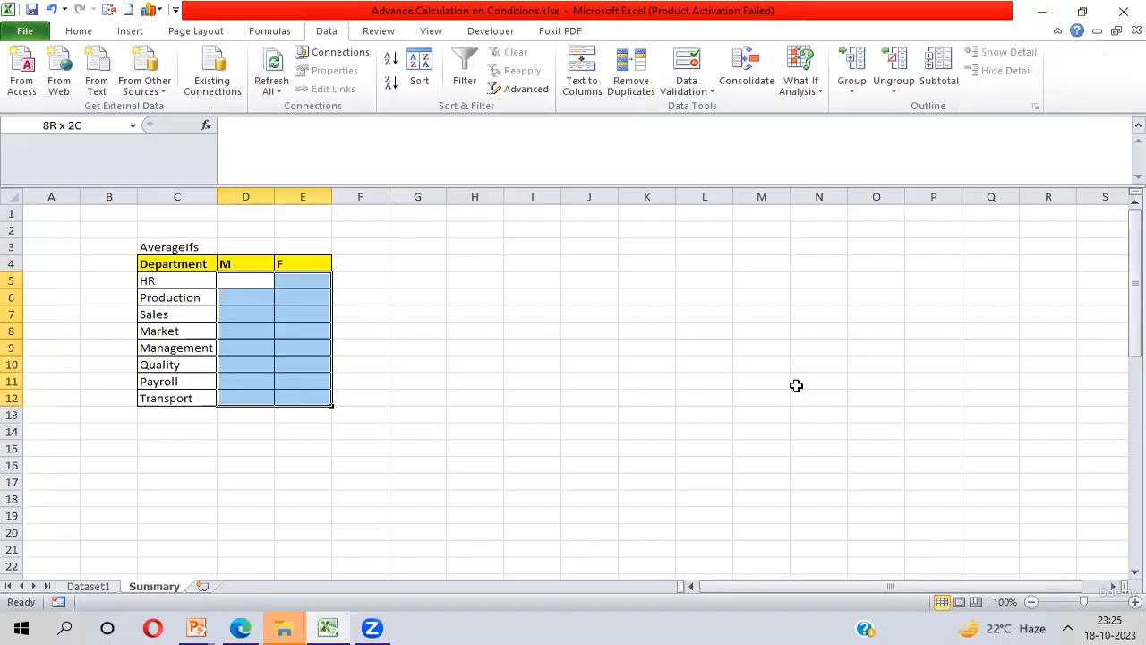
Choose Sumifs from the dropdown list in cell C3
key("Up")
key("Up")
key("Left")
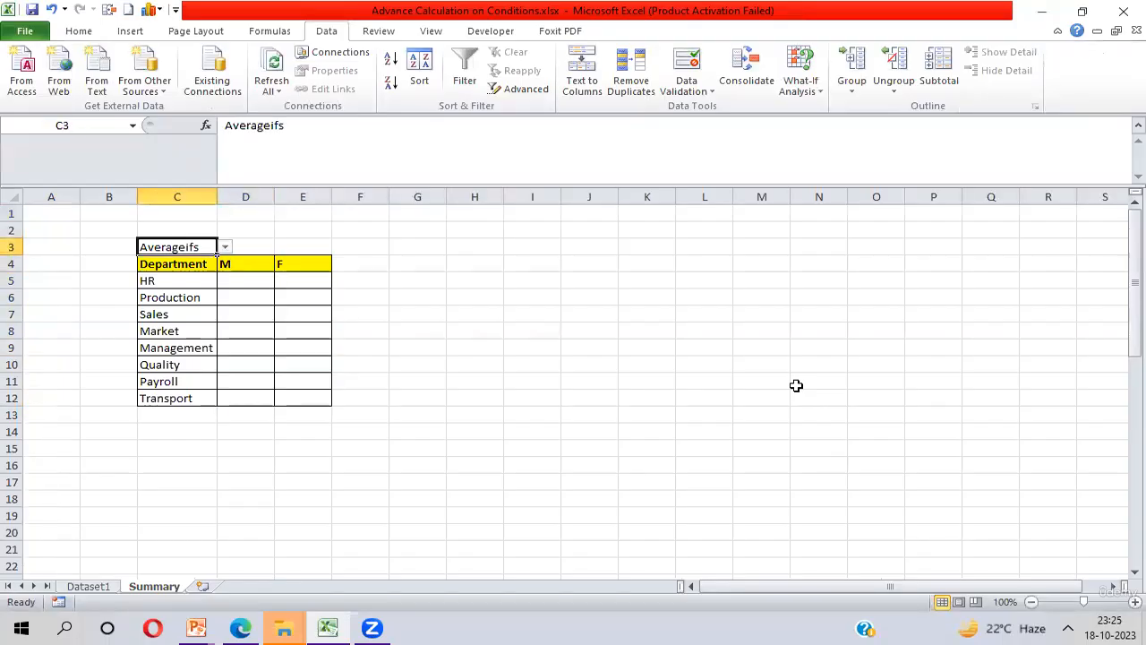
key("alt+Down")
key("Down")
key("Return")
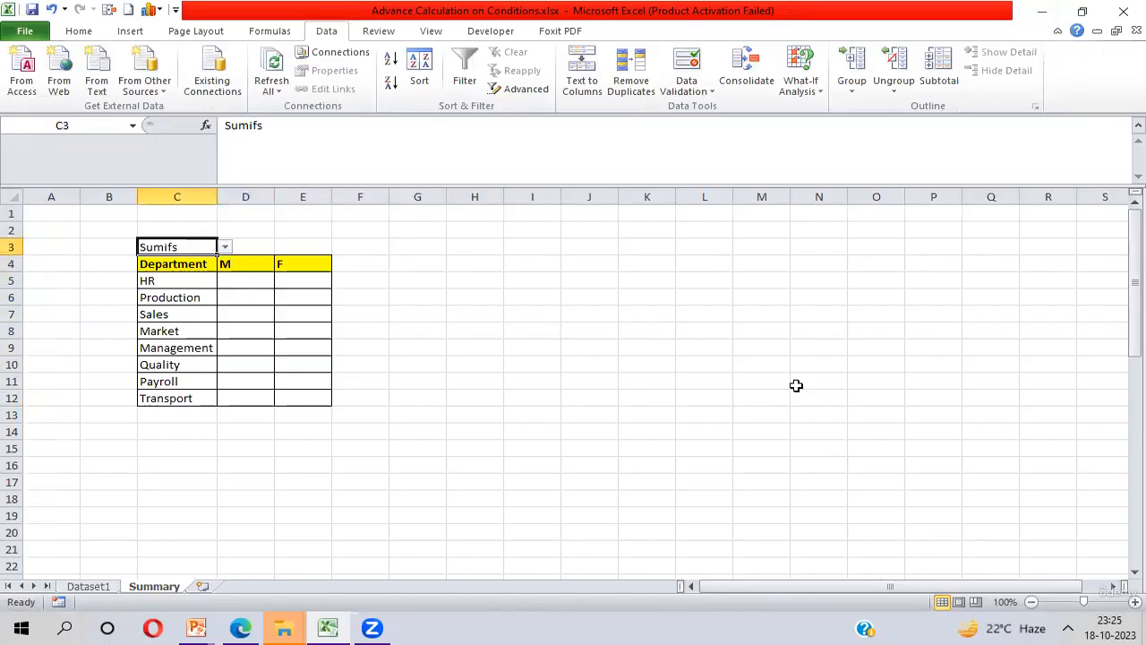
Examine the whole summary table C4:E12, the calculation choice in C3 and the result cells D5:E12
key("Down")
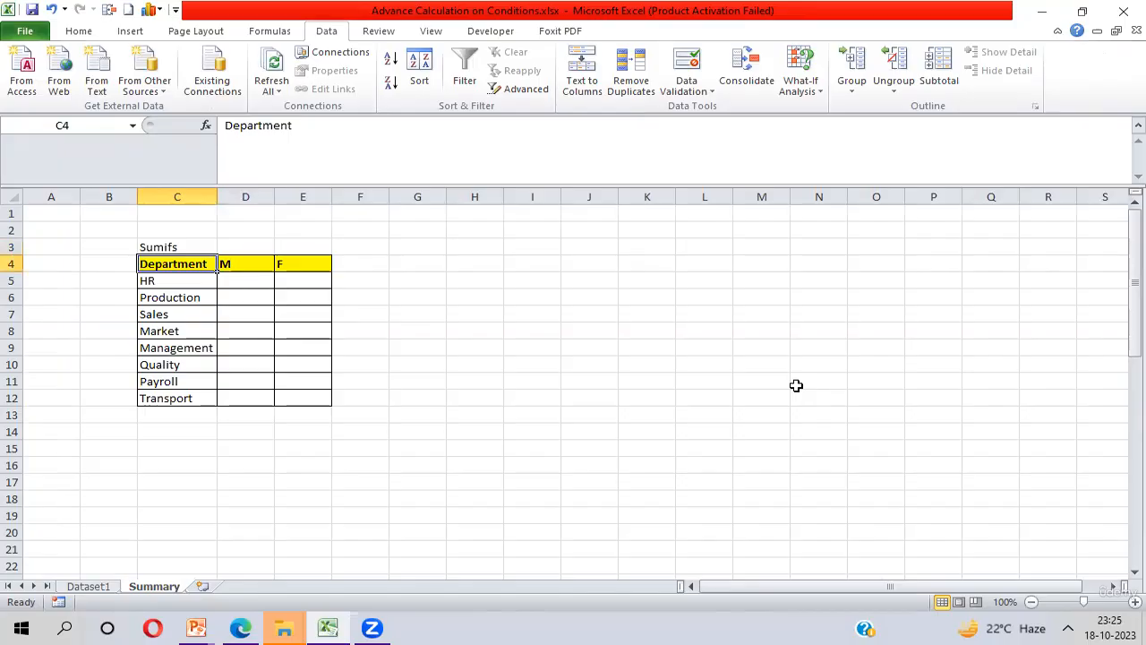
key("ctrl+shift+Down")
key("shift+Right")
key("shift+Right")
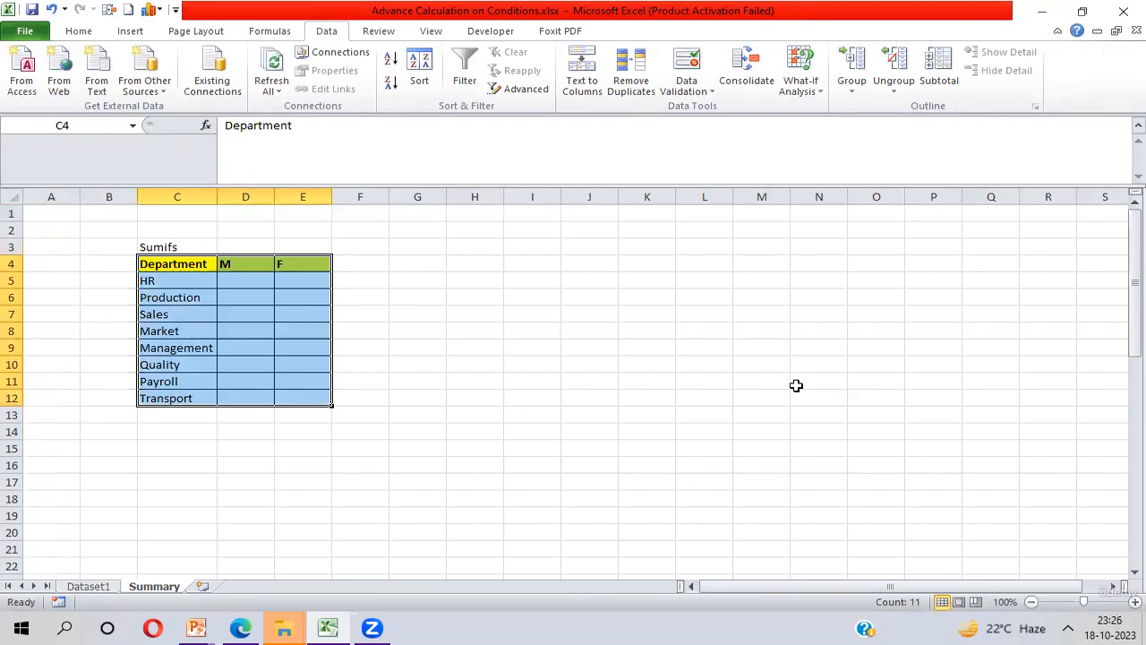
key("Up")
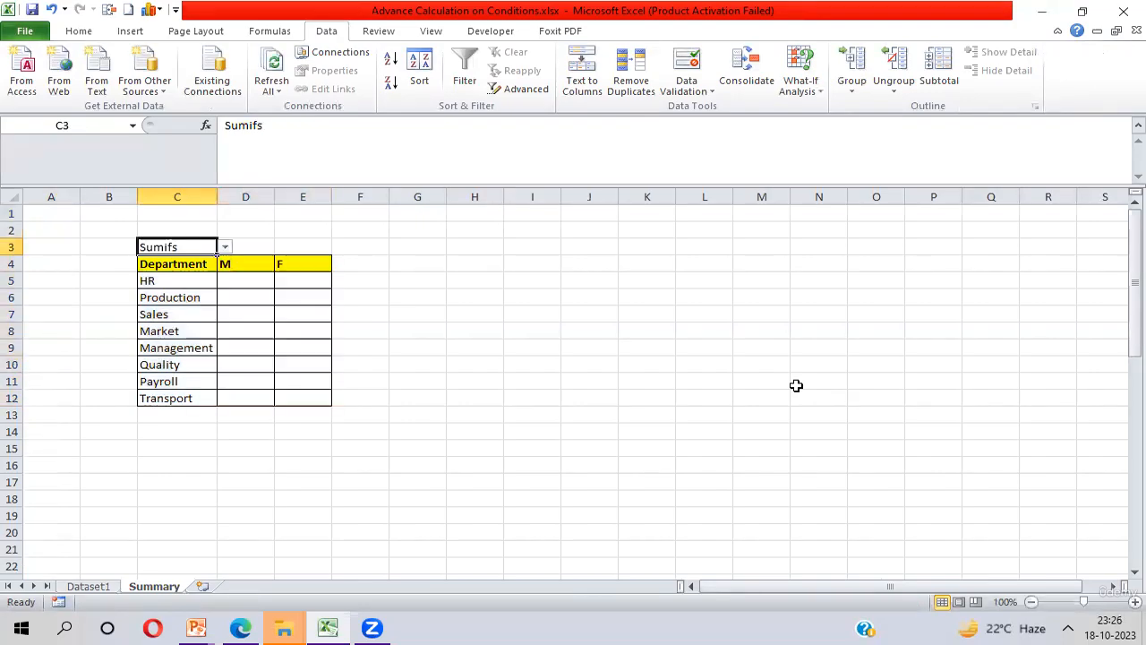
key("Down")
key("Down")
key("Right")
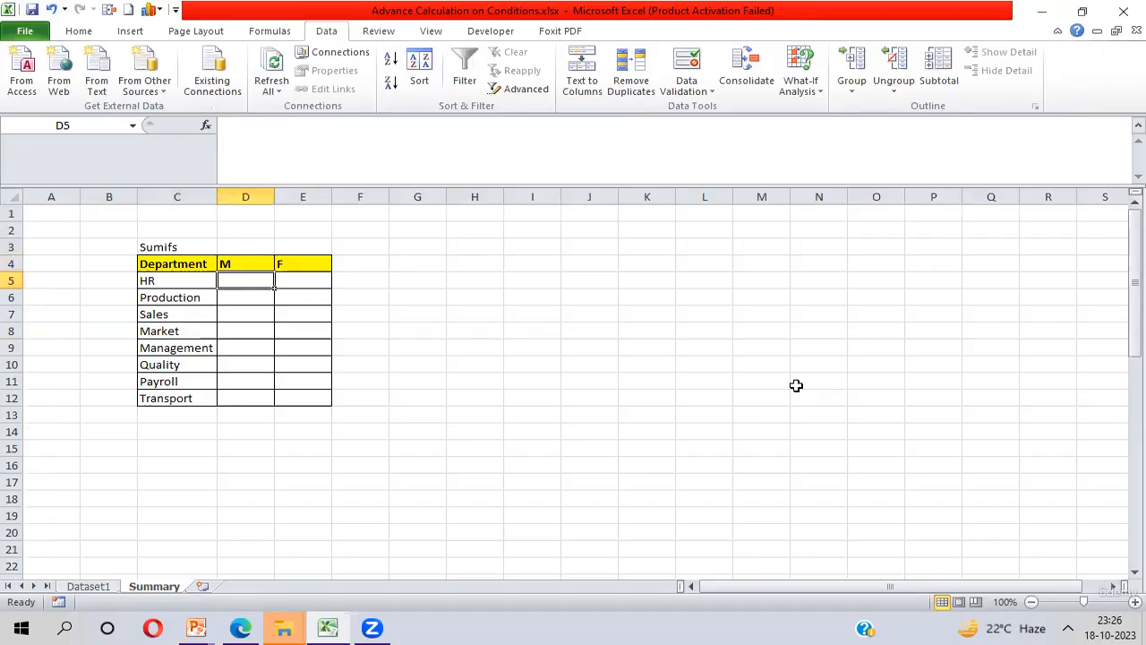
key("shift+Down")
key("shift+Right")
key("shift+Right")
key("shift+Down")
key("shift+Down")
key("shift+Down")
key("shift+Down")
key("shift+Down")
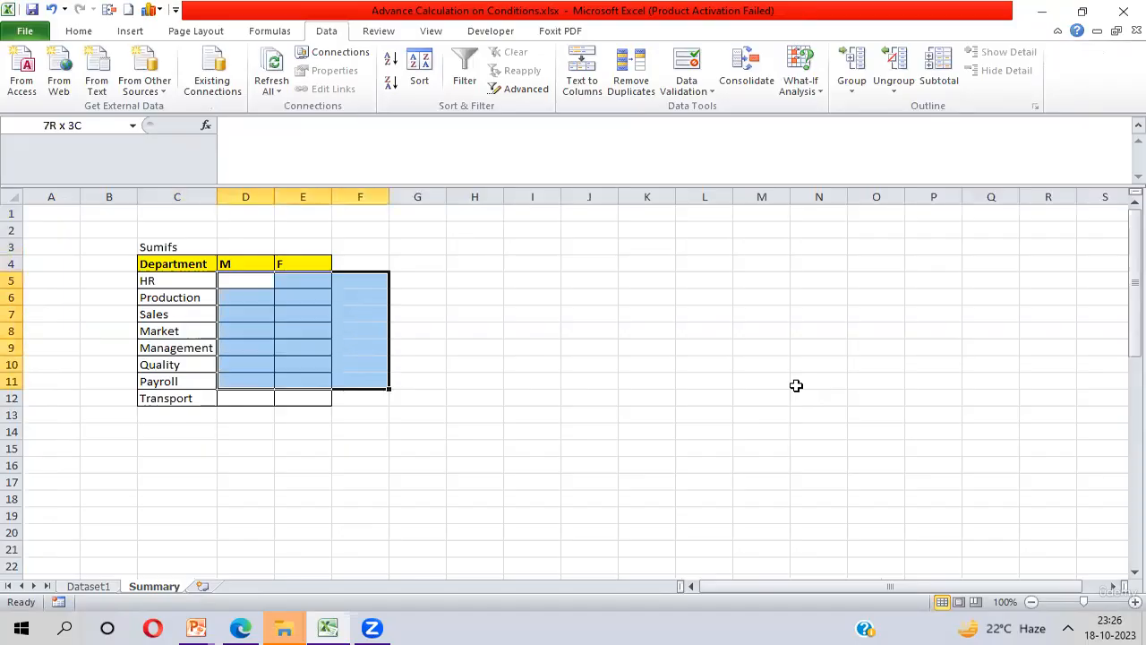
key("shift+Down")
key("shift+Left")
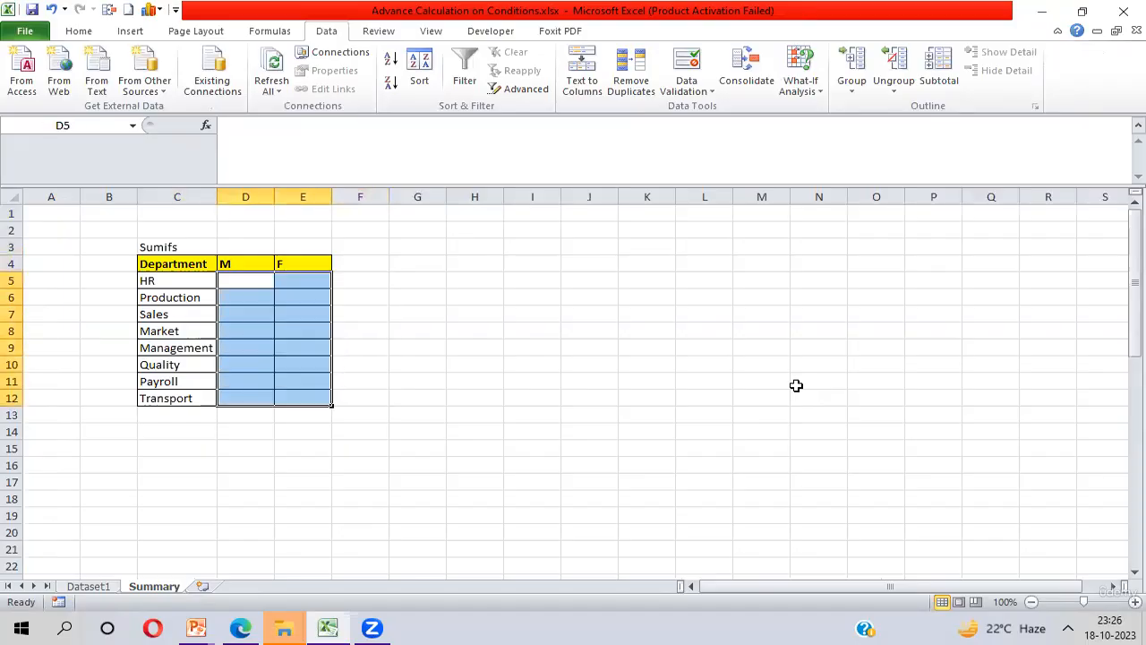
Format the calculation choice cell C3 with All Borders and a Light Green standard fill
left_click(164, 244)
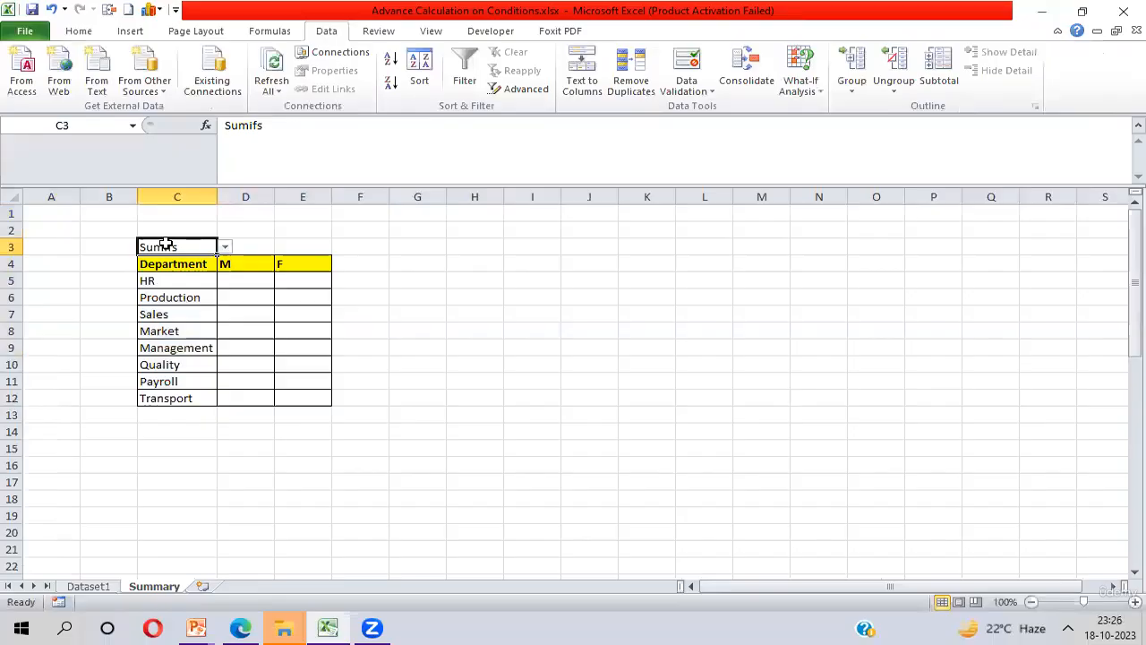
left_click(224, 248)
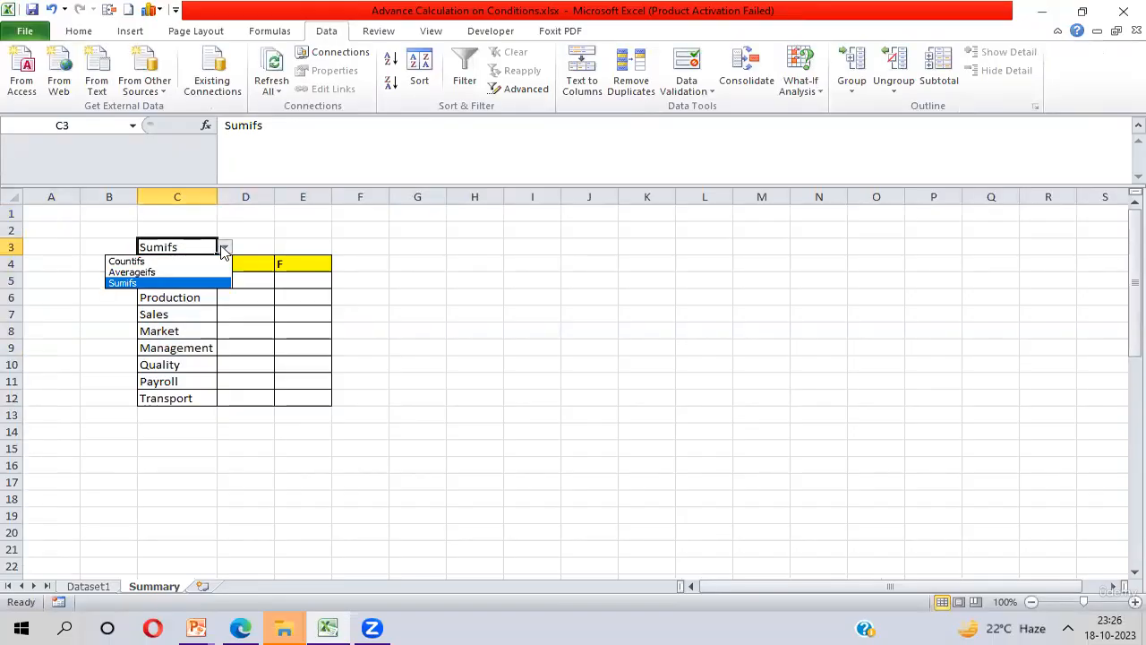
left_click(224, 249)
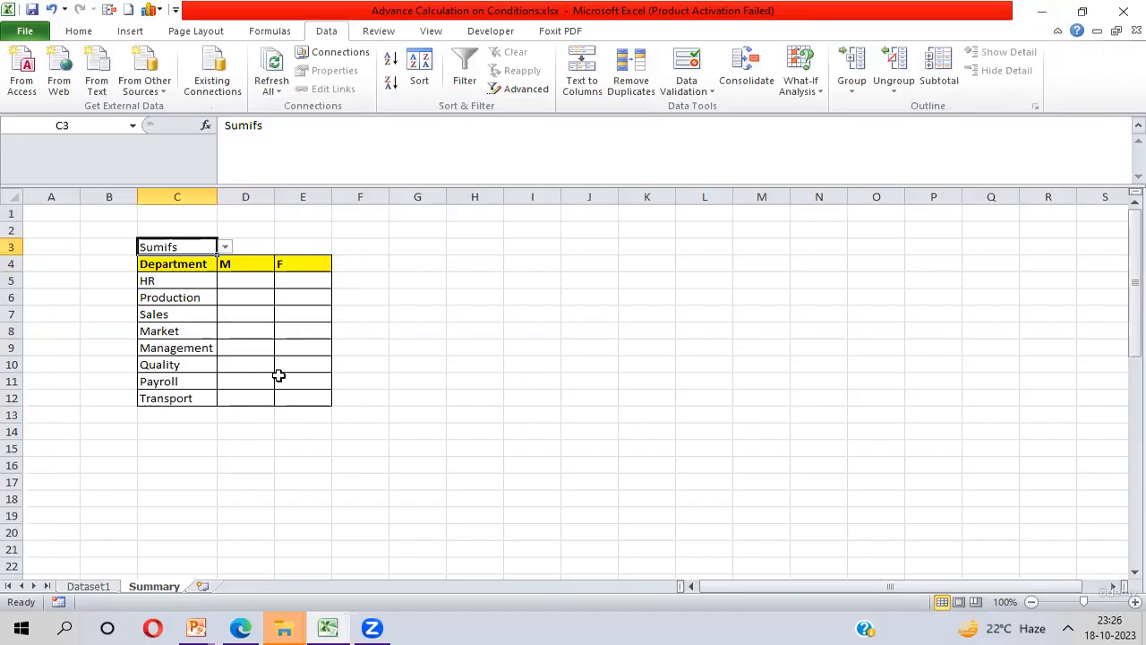
left_click(77, 34)
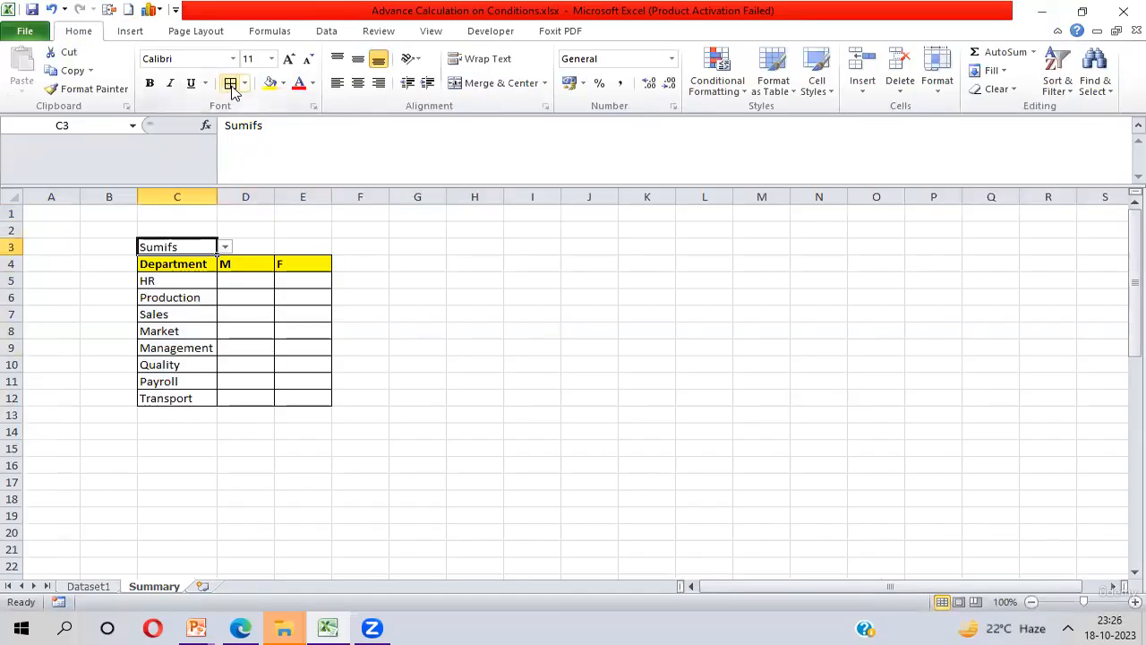
left_click(281, 86)
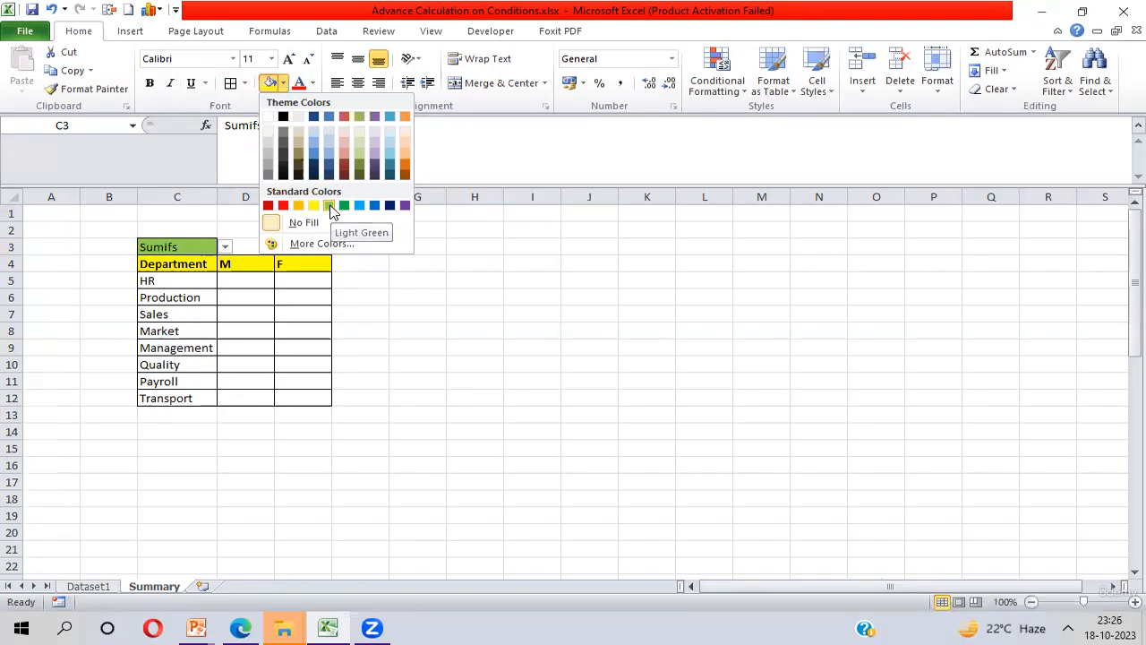
left_click(329, 206)
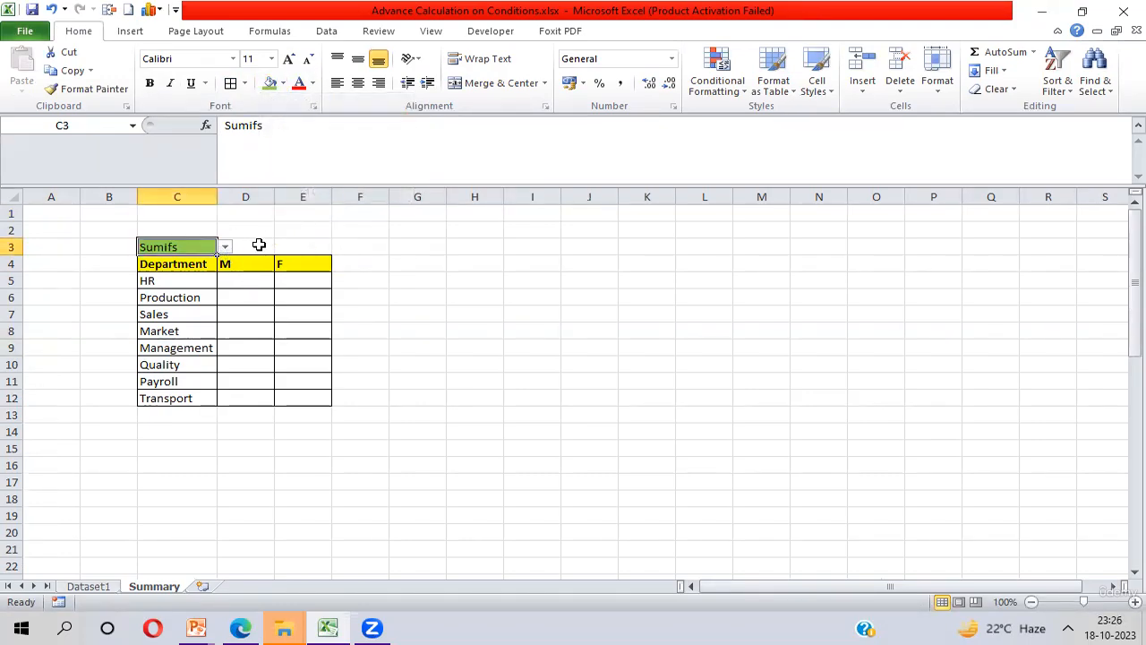
Merge and center cells D3:E3 above the M and F headers
left_click(259, 244)
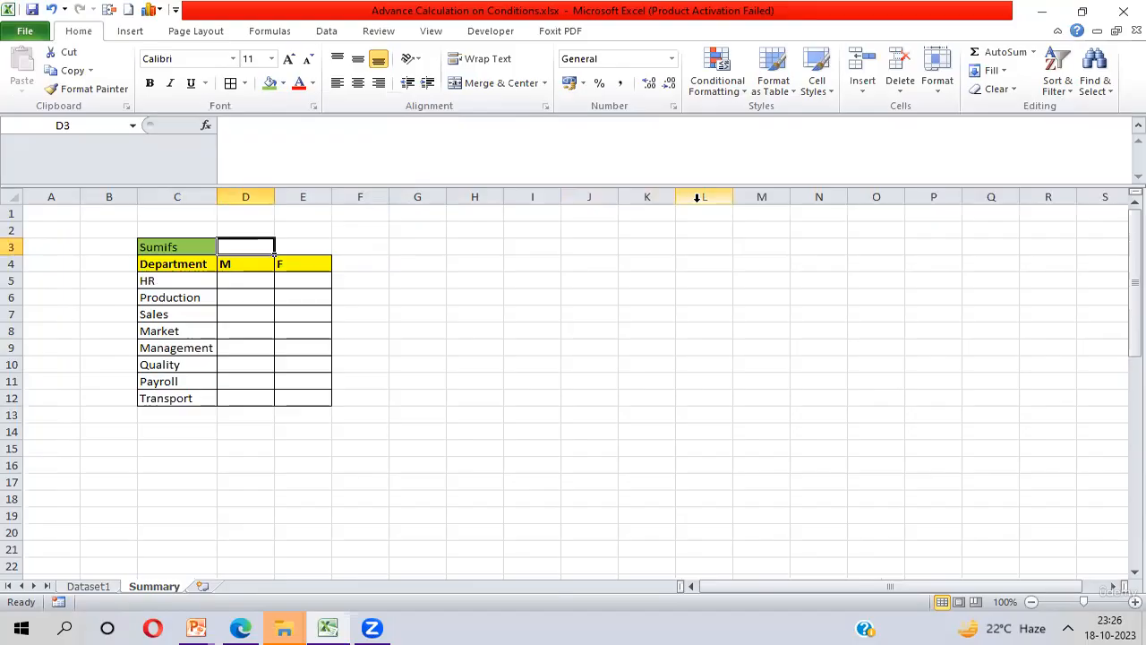
key("shift+Right")
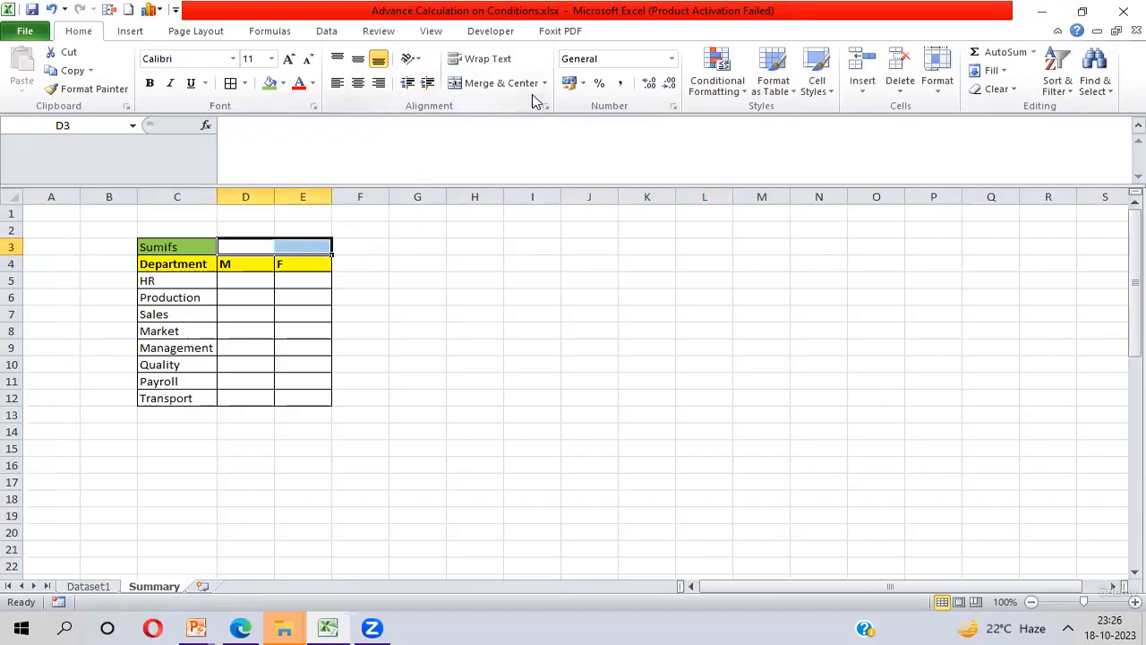
left_click(502, 83)
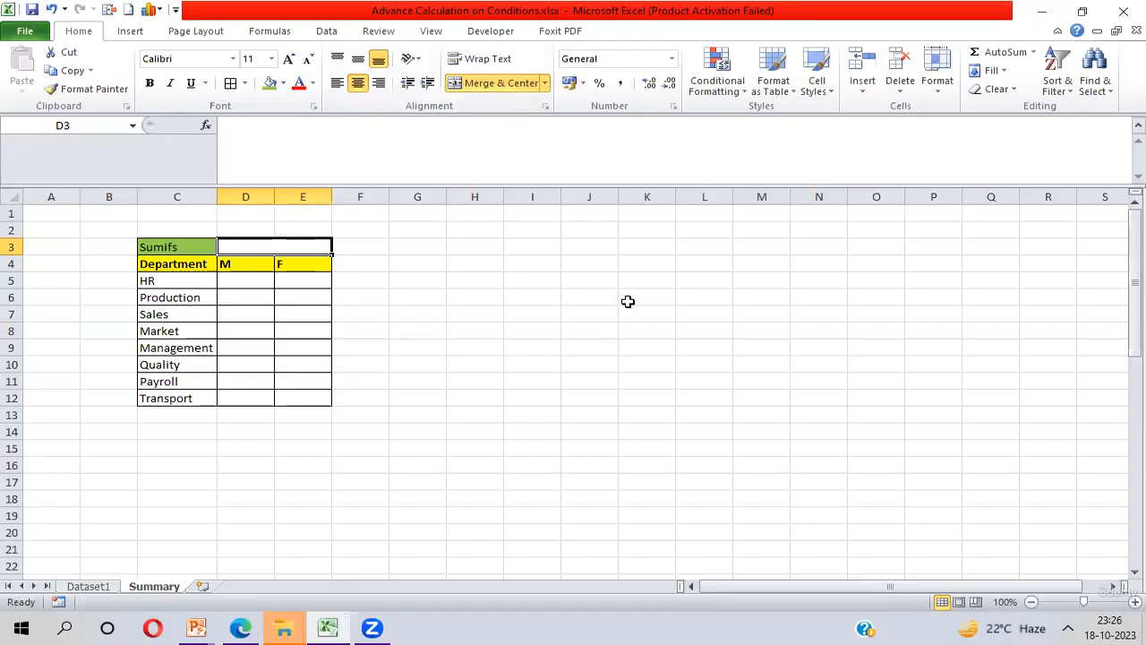
Set the calculation choice in cell C3 back to Countifs using its dropdown list
key("Down")
key("Down")
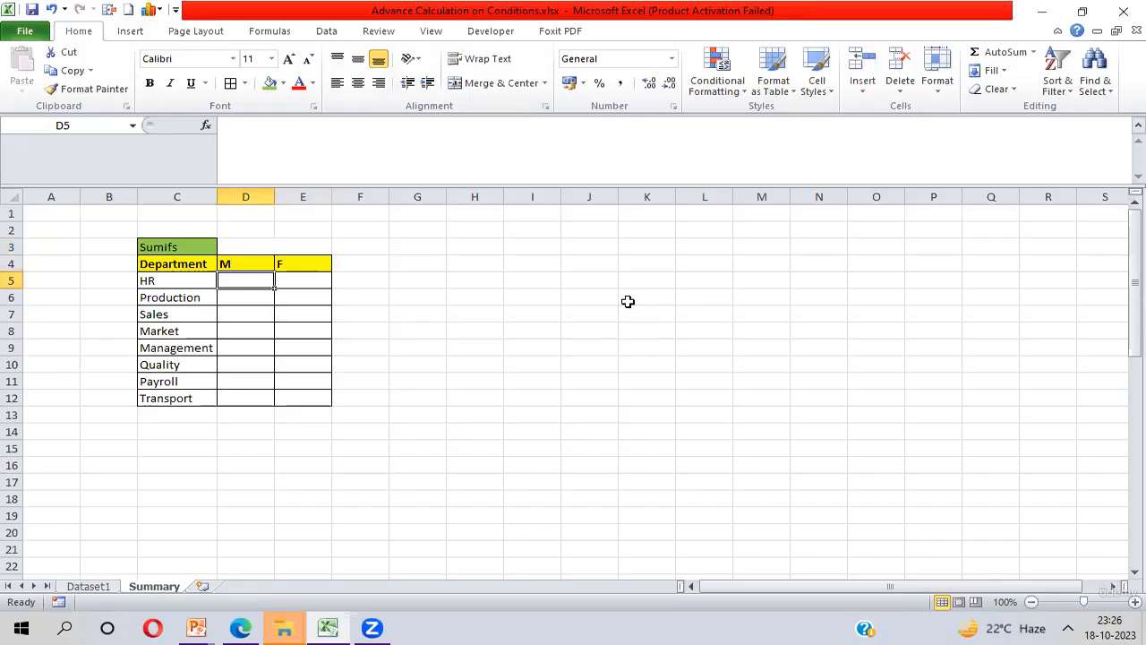
key("Up")
key("Up")
key("Left")
key("alt+Down")
key("Up")
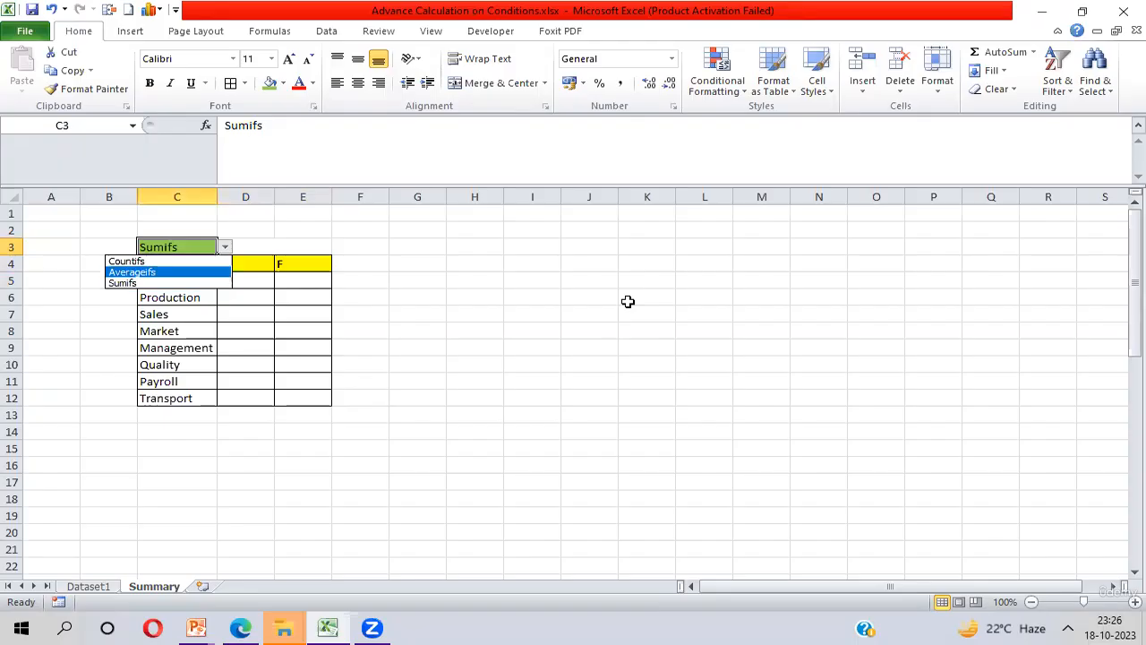
key("Up")
key("Return")
Examine the result cells D5:E12 that correspond to the Countifs choice
key("Down")
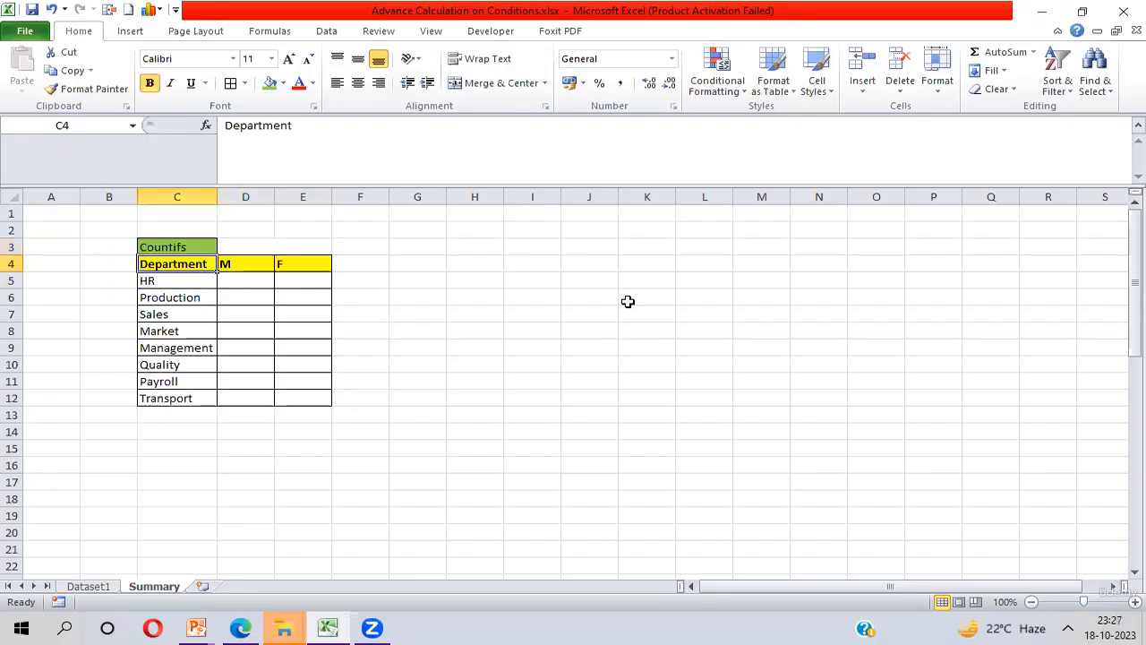
key("Down")
key("Right")
key("shift+Right")
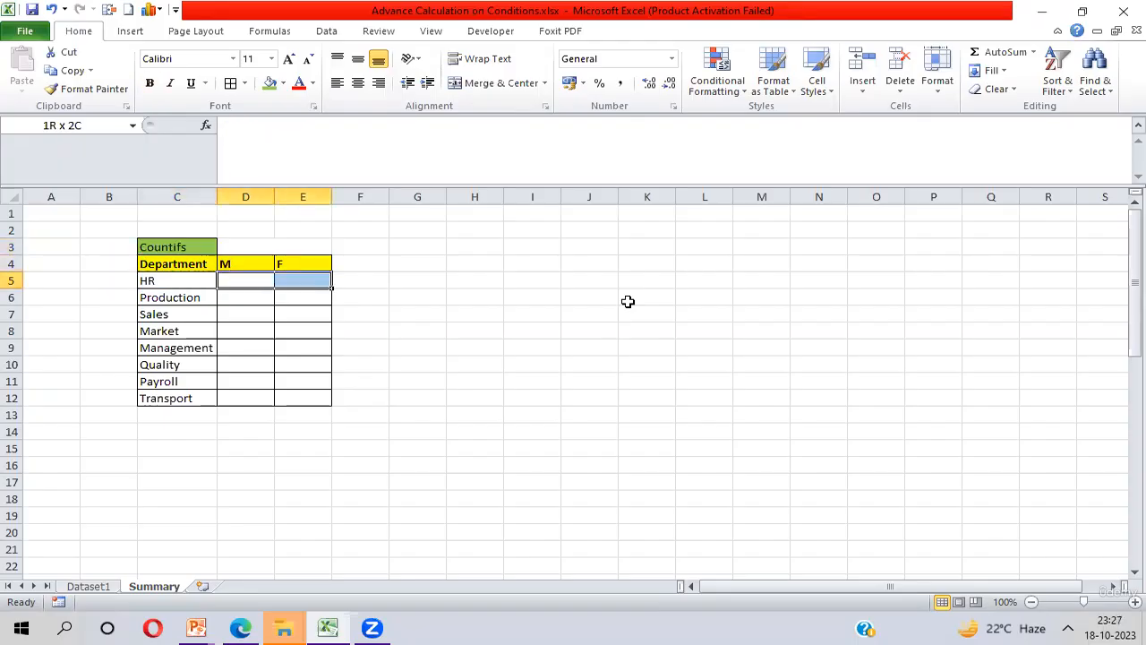
key("shift+Down")
key("shift+Down")
key("shift+Down")
key("shift+Down")
key("shift+Down")
key("shift+Down")
key("shift+Down")
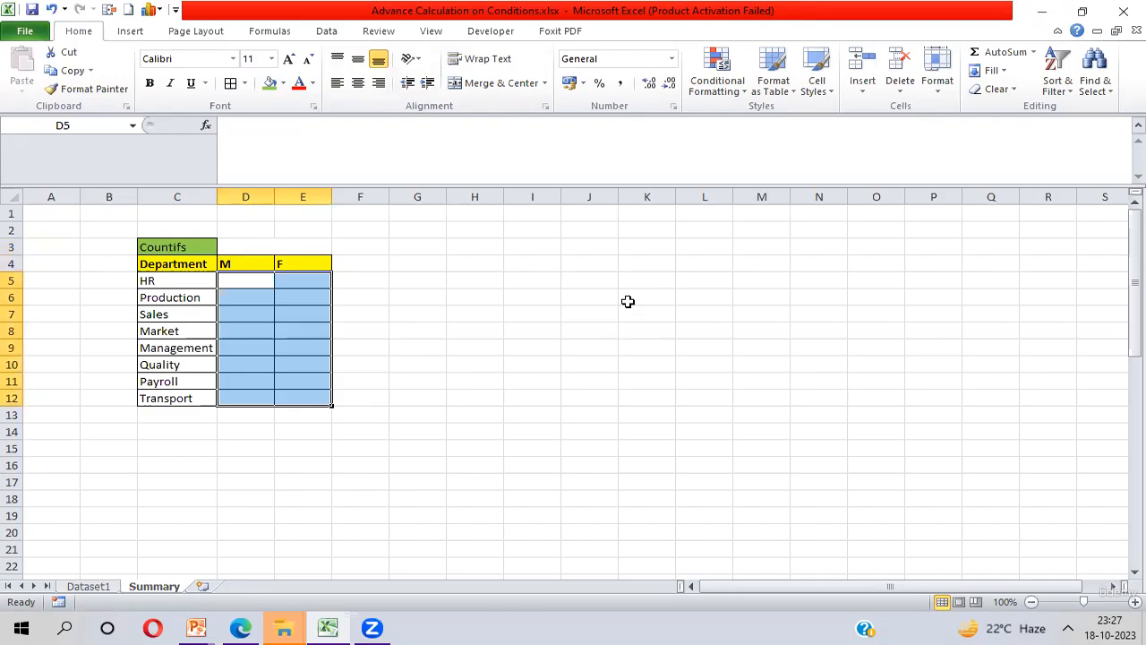
Start an IF formula in cell D5 with the logical test $C$3="Countifs"
key("Up")
key("Down")
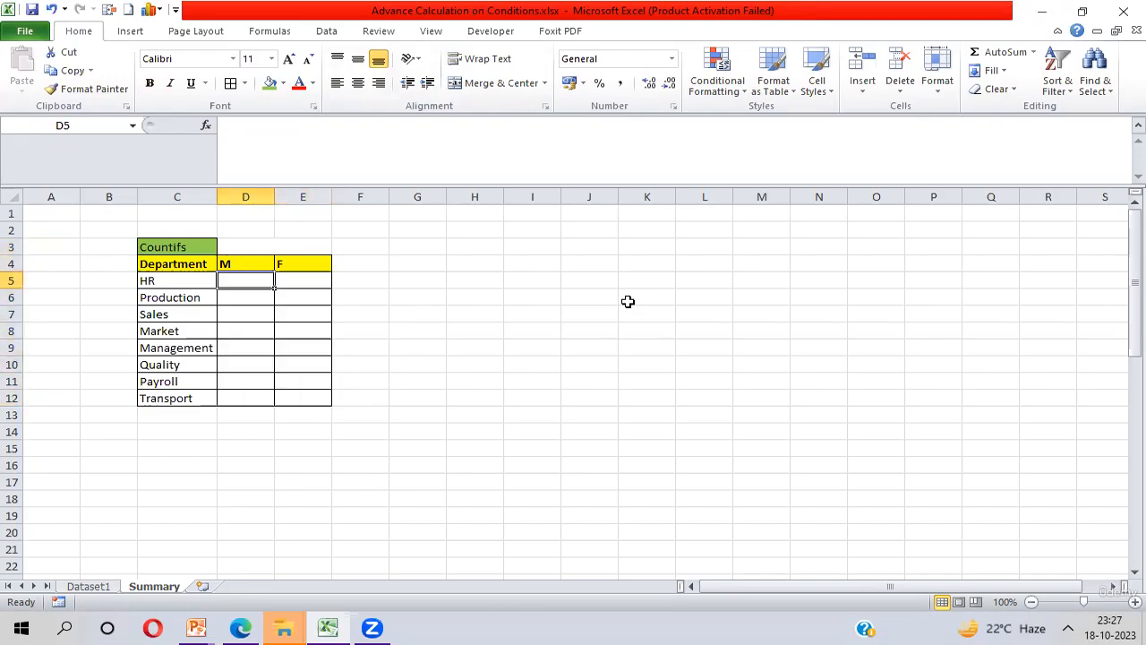
type("=")
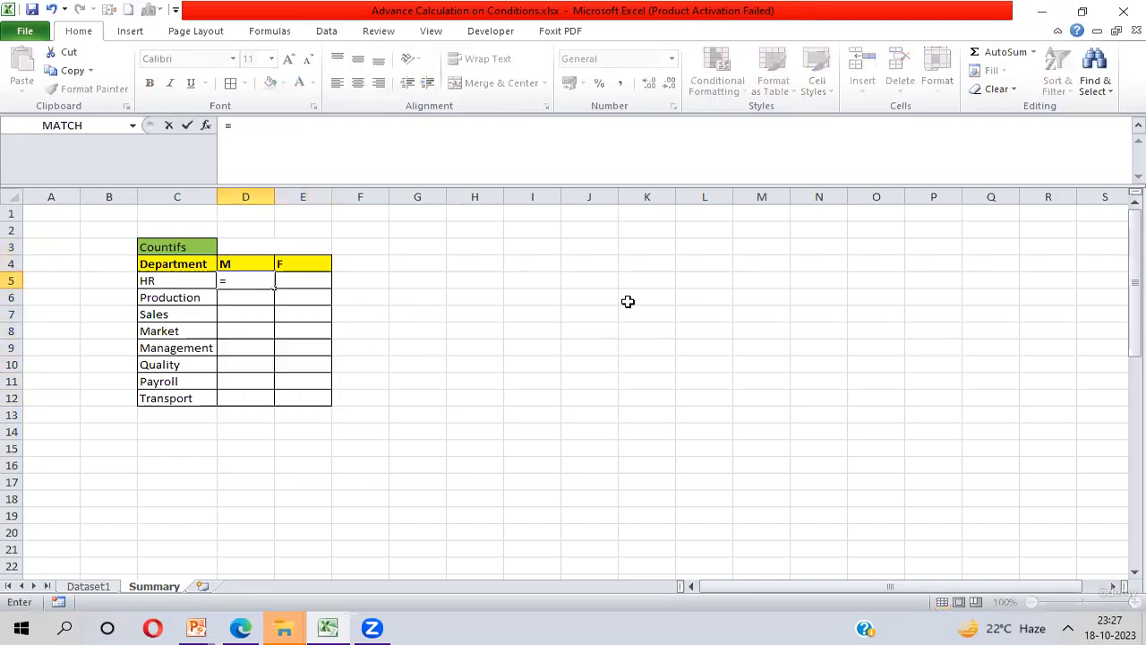
type("if")
key("Tab")
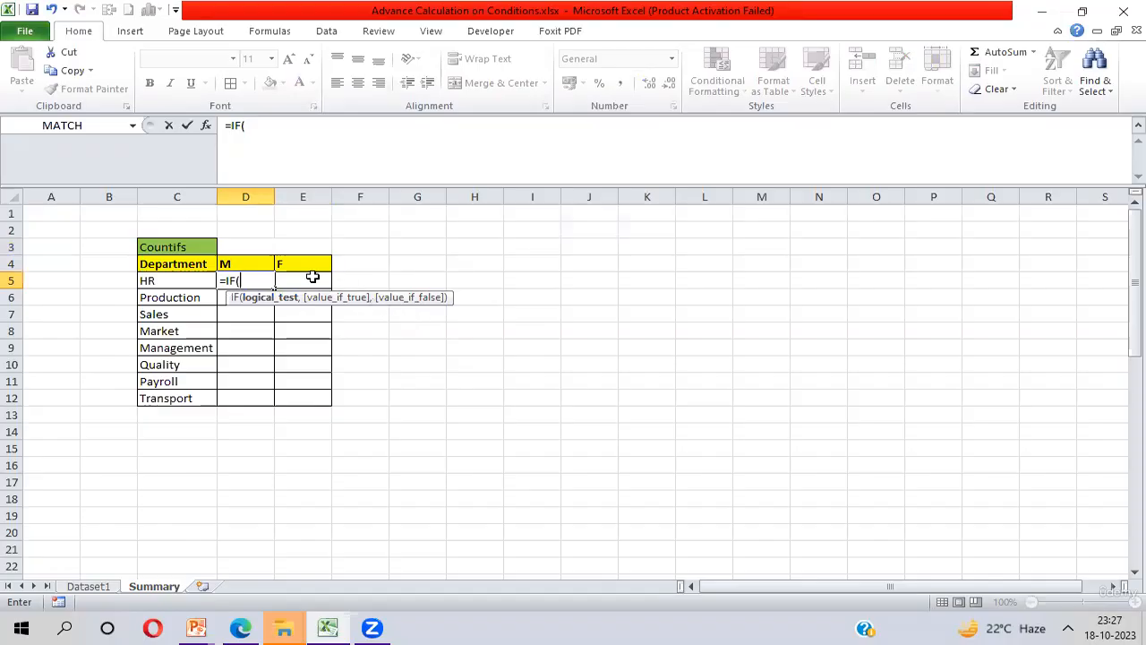
left_click(186, 247)
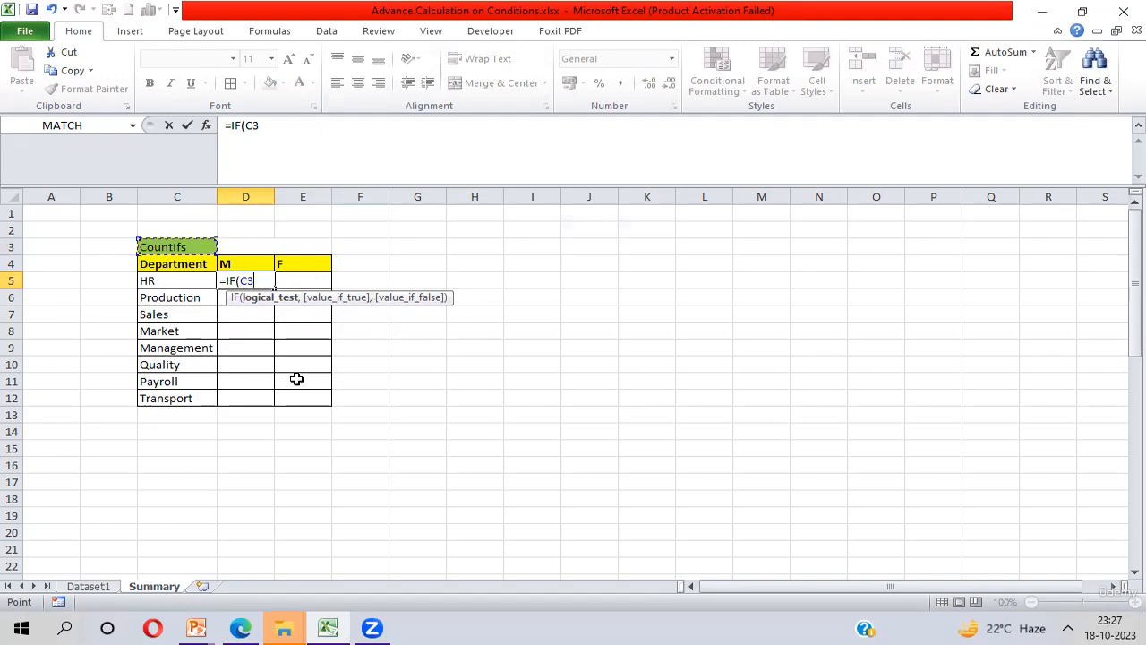
key("F4")
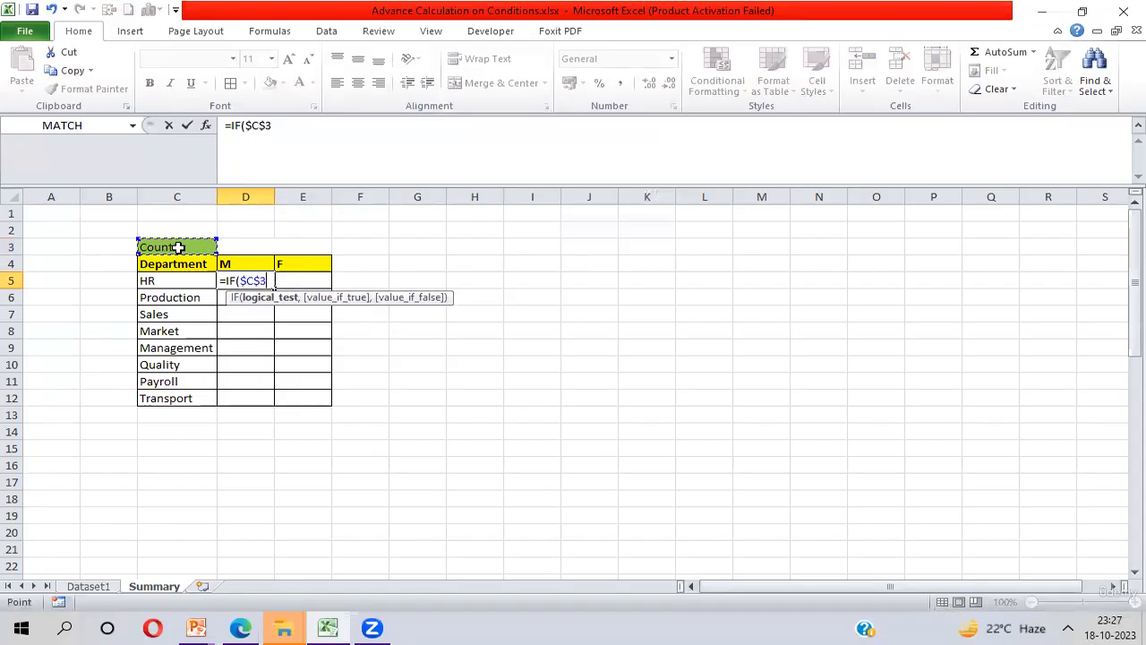
type("=\"Counf")
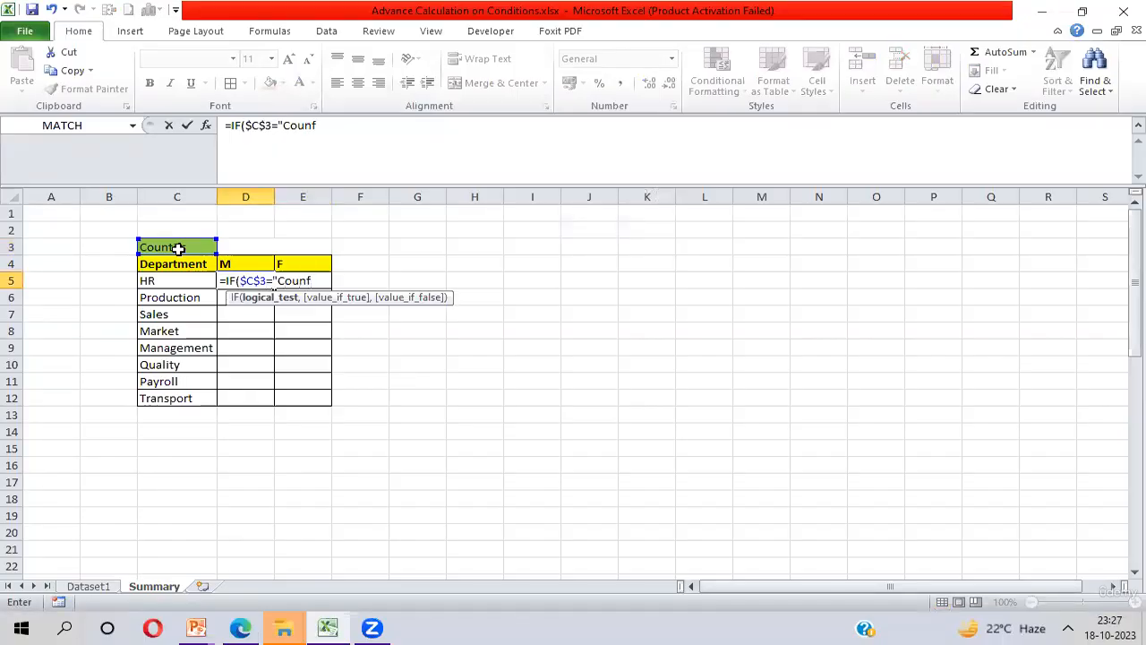
type("tifs")
type(",")
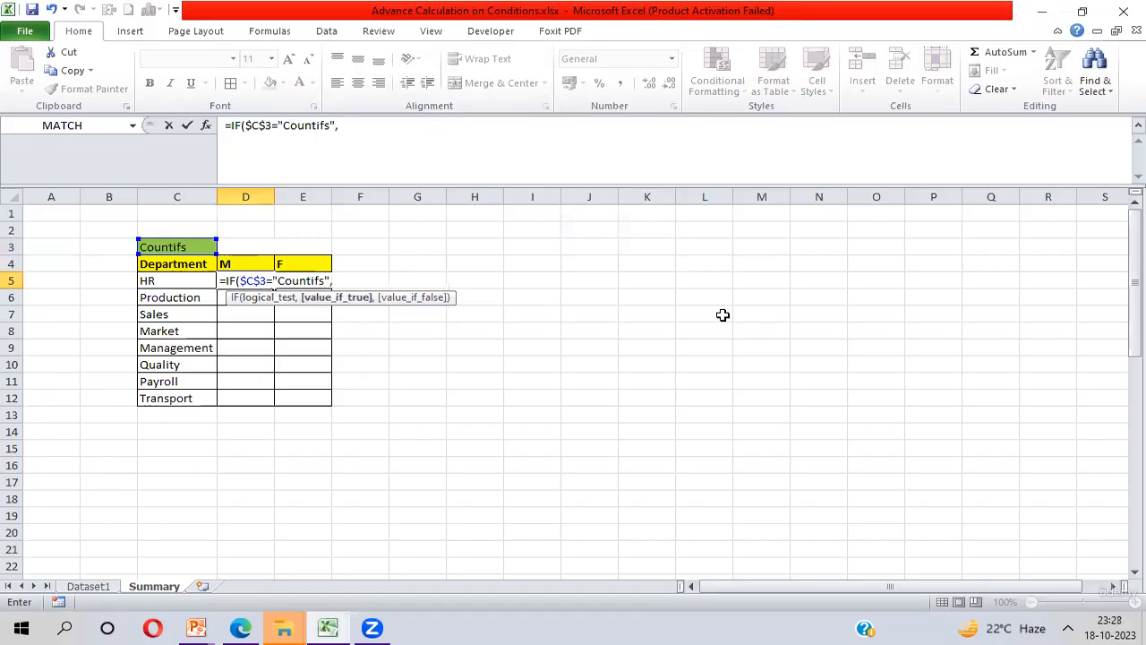
Add COUNTIFS as the value if true, with the Department data Dataset1!$E$2:$E$50 as its first criteria range
left_click(723, 314)
key("BackSpace")
key("BackSpace")
type("Countifs")
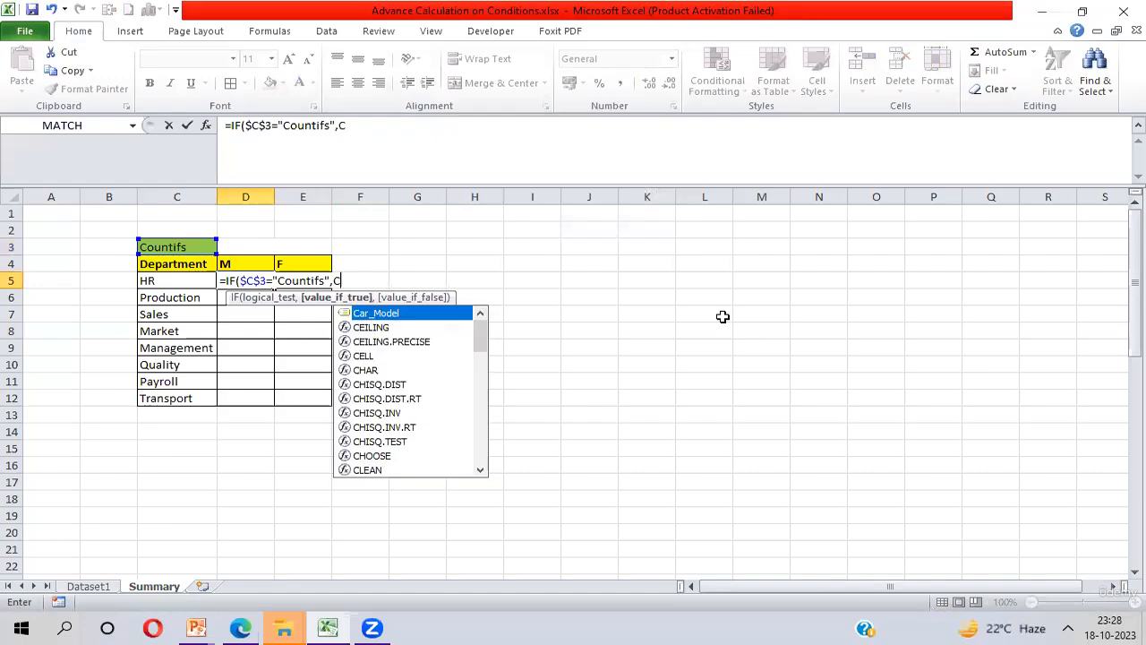
key("Tab")
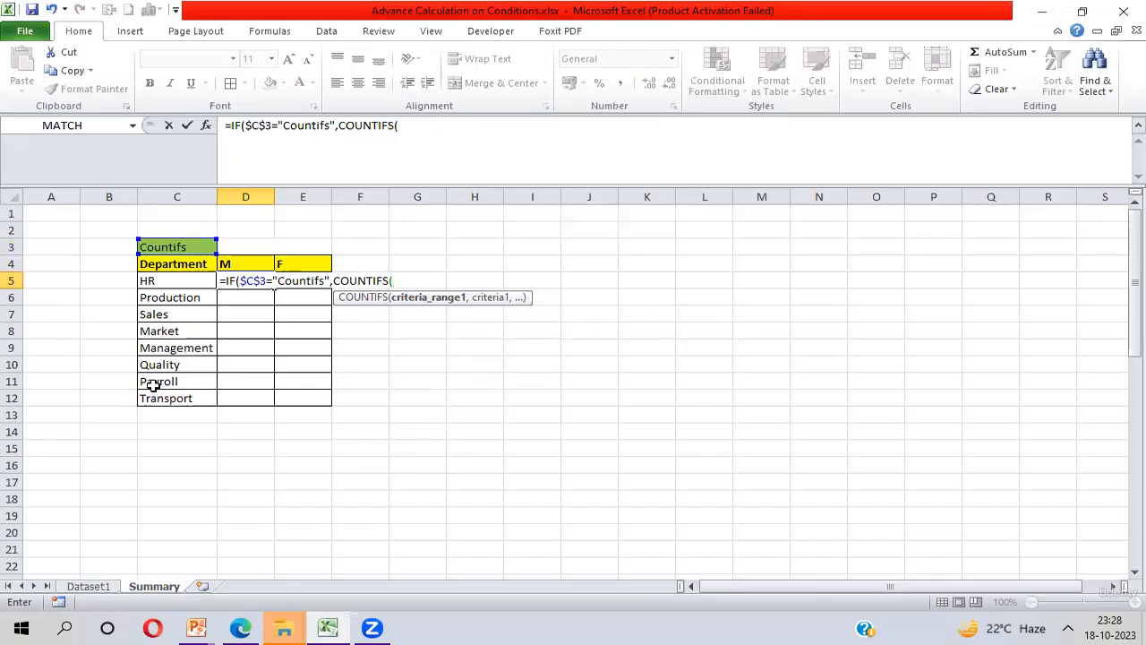
key("ctrl+Page_Up")
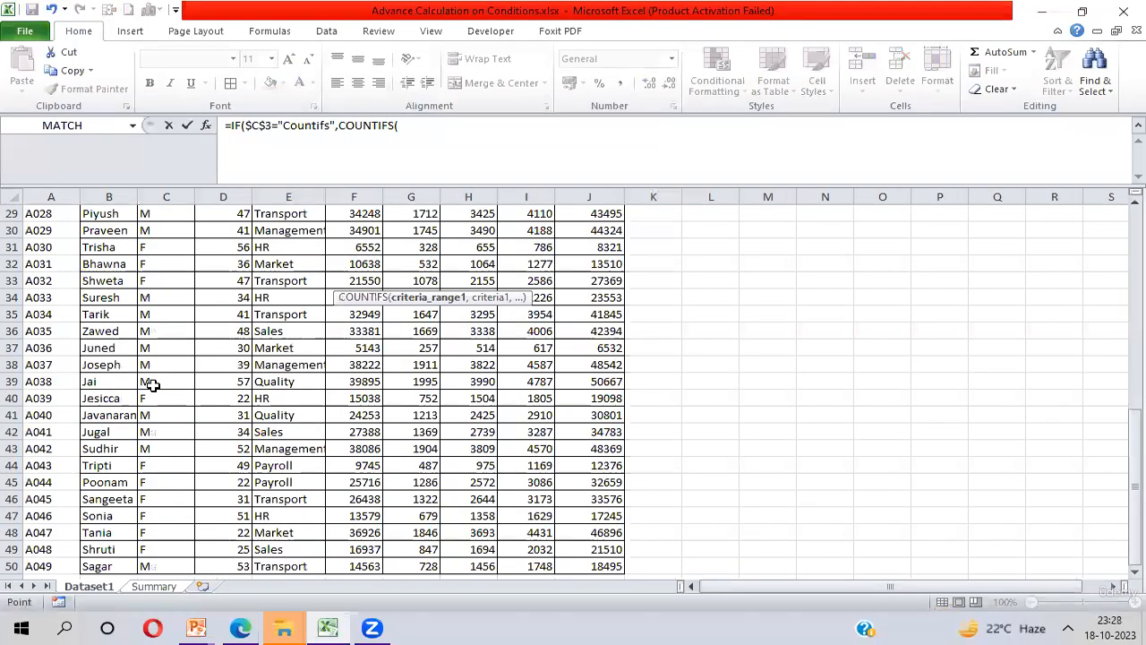
left_click(278, 376)
key("ctrl+Up")
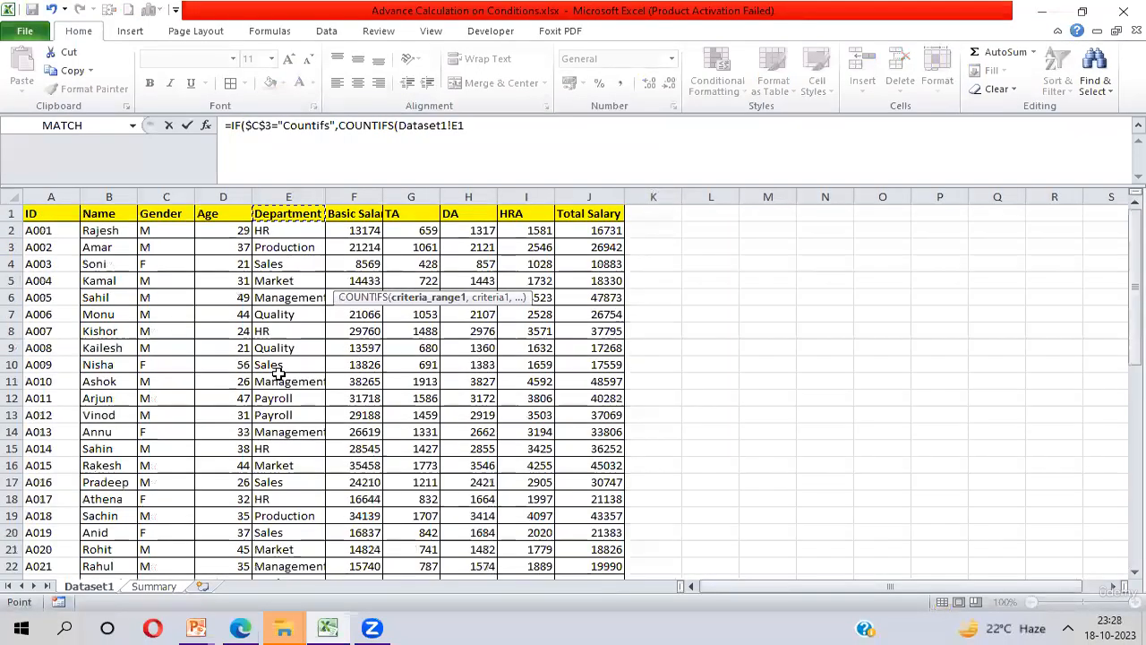
key("ctrl+shift+Down")
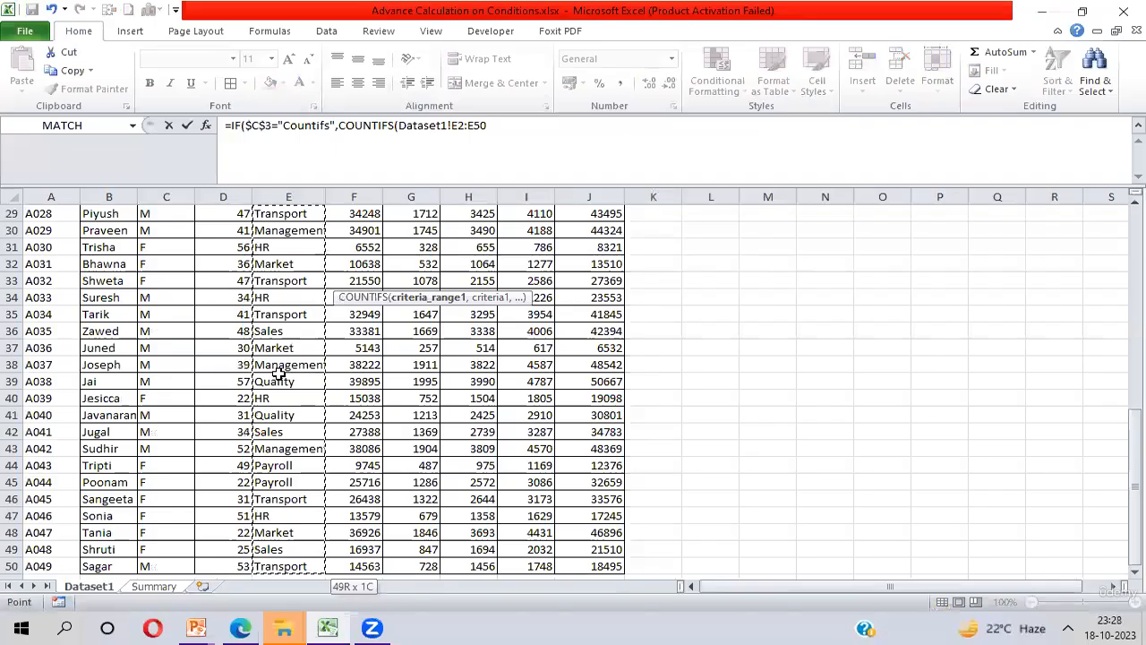
key("F4")
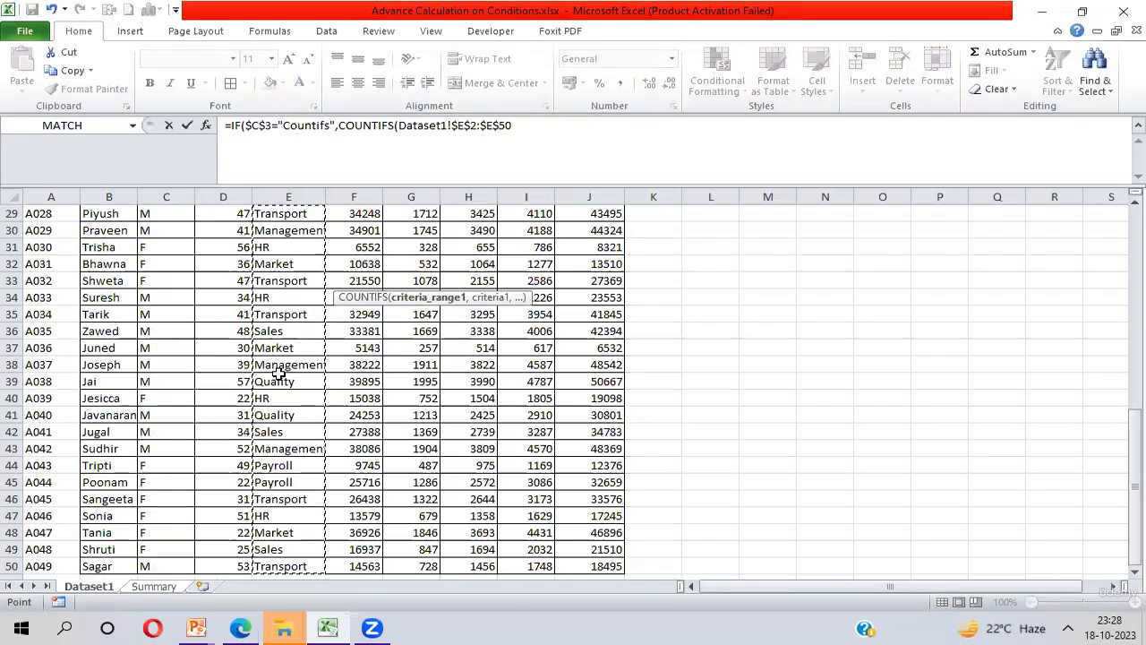
type(",")
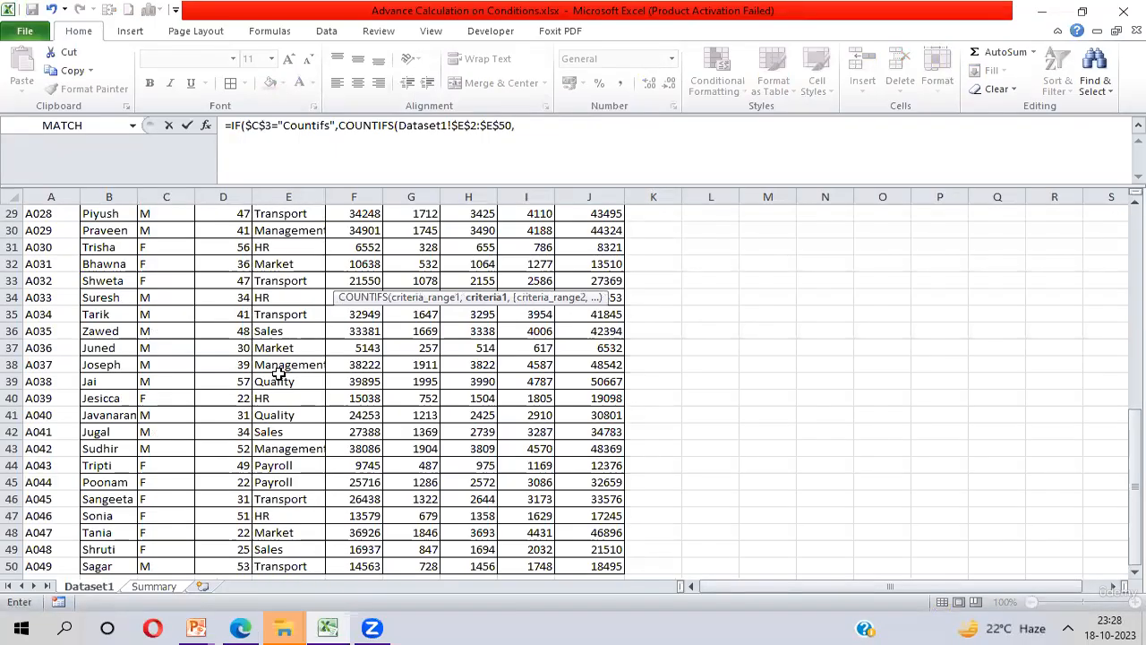
Use the HR cell on the Summary sheet as the first criterion, with only its column locked as Summary!$C5
key("ctrl+Page_Down")
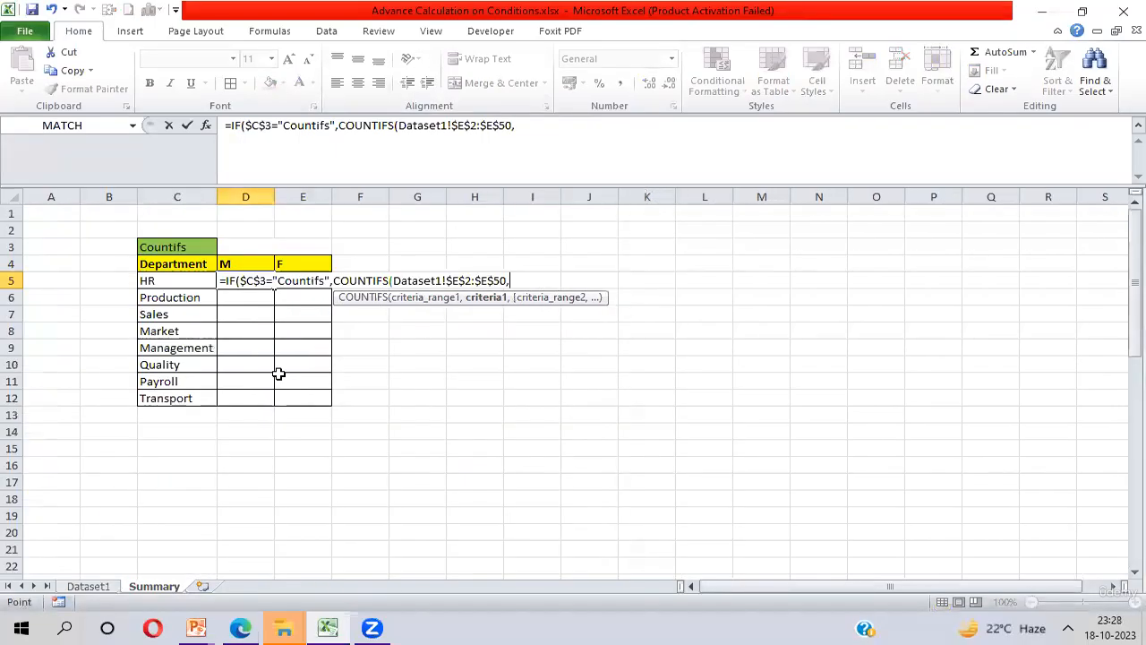
left_click(170, 280)
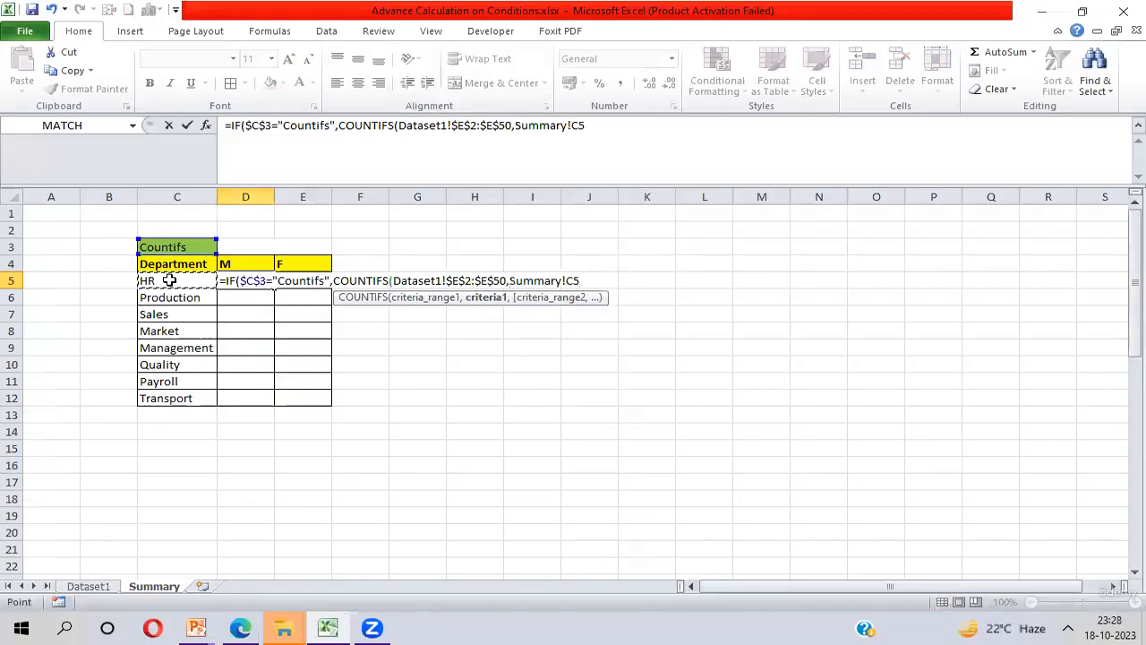
key("F4")
key("F4")
key("F4")
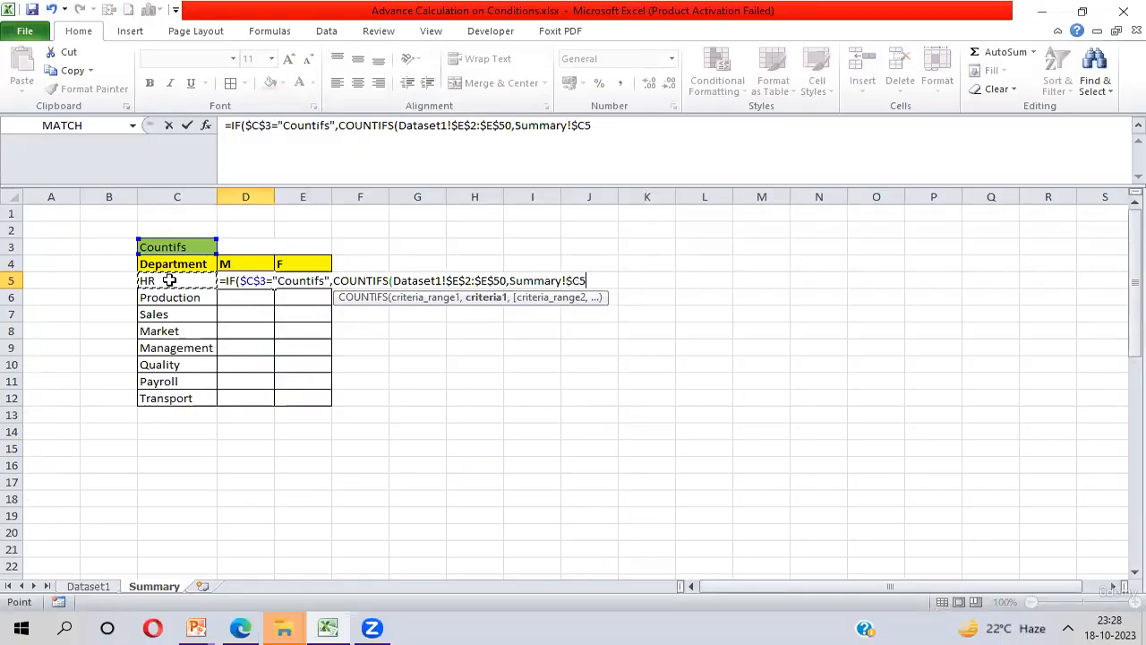
type(",")
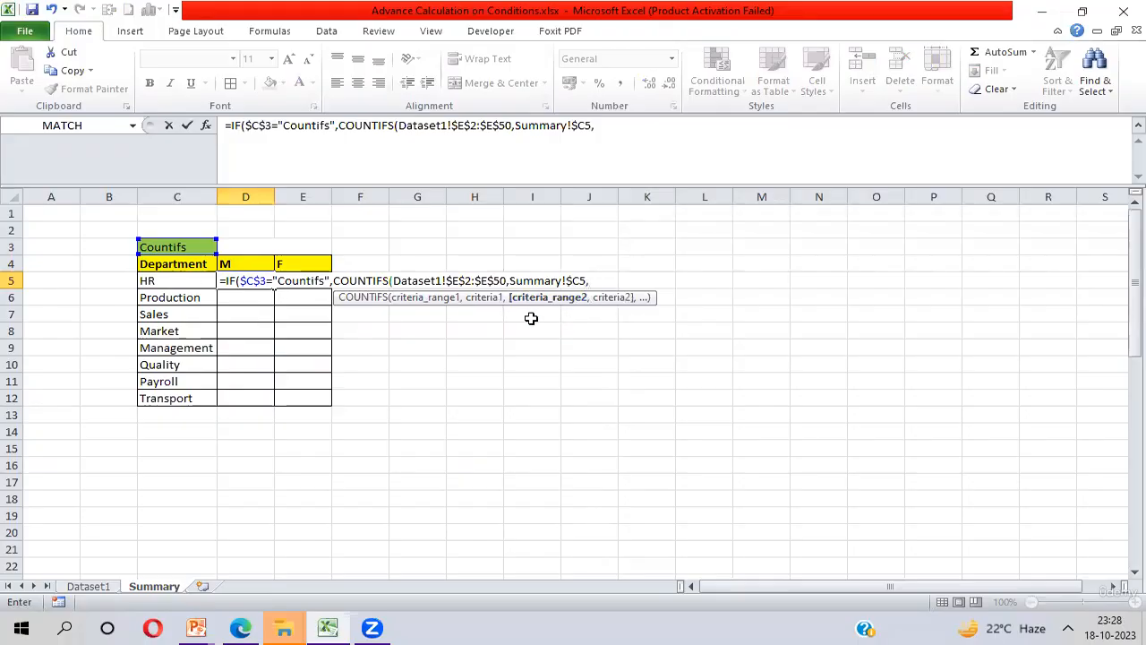
Add the Gender data Dataset1!$C$2:$C$50 as the second COUNTIFS criteria range with absolute references
key("ctrl+Page_Up")
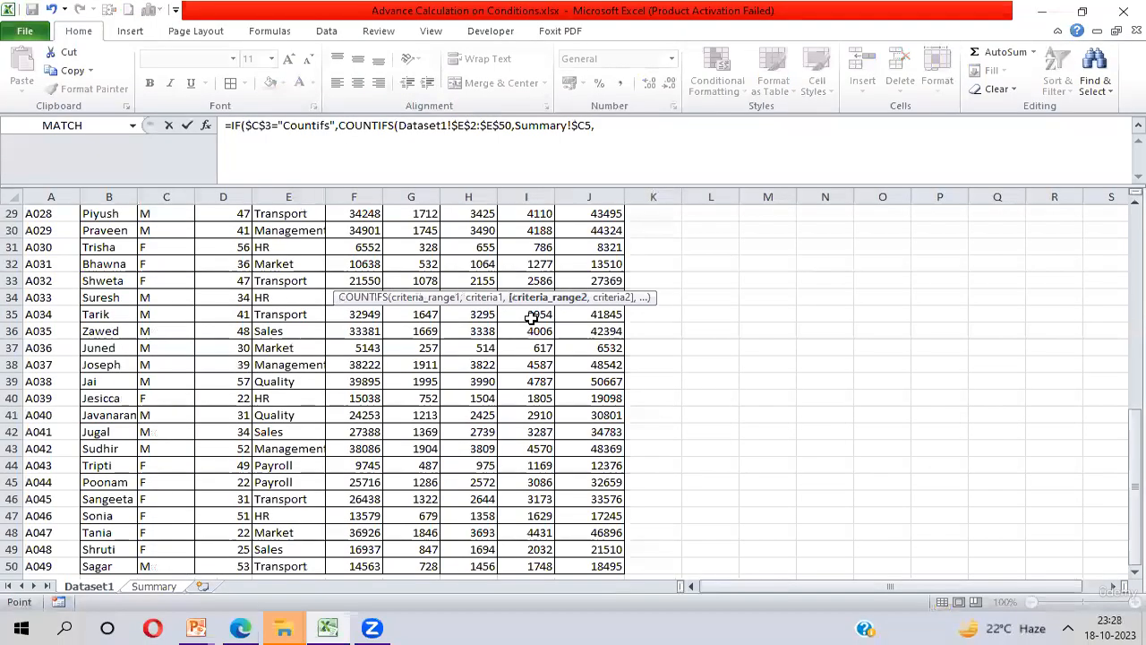
left_click(164, 367)
key("ctrl+Up")
key("Down")
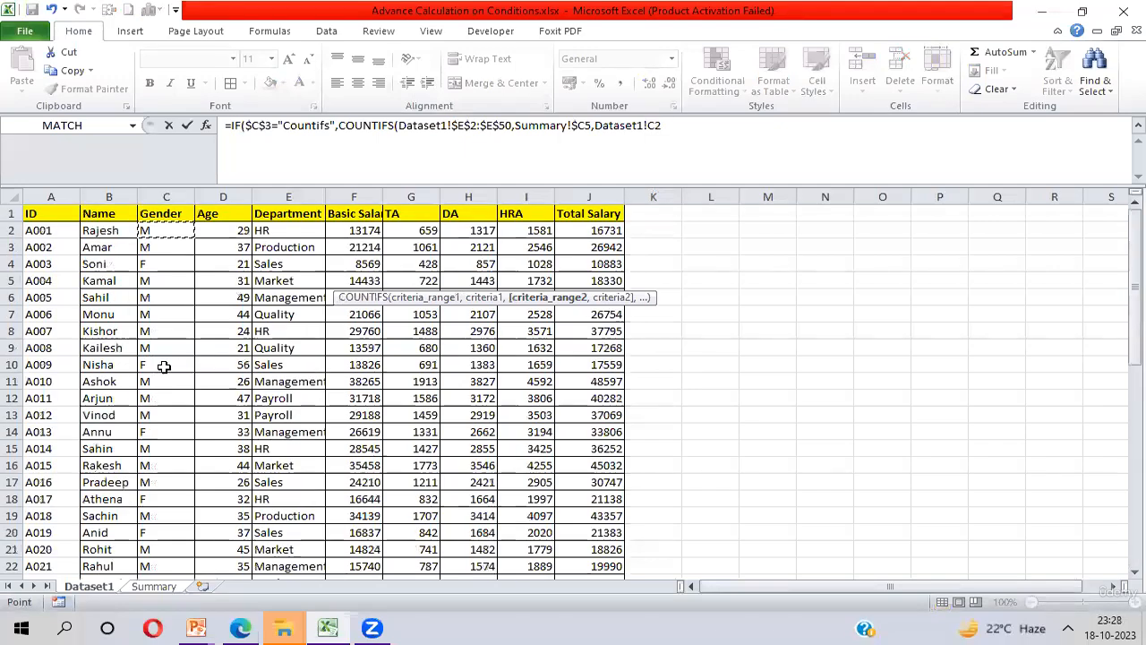
key("ctrl+shift+Down")
key("F4")
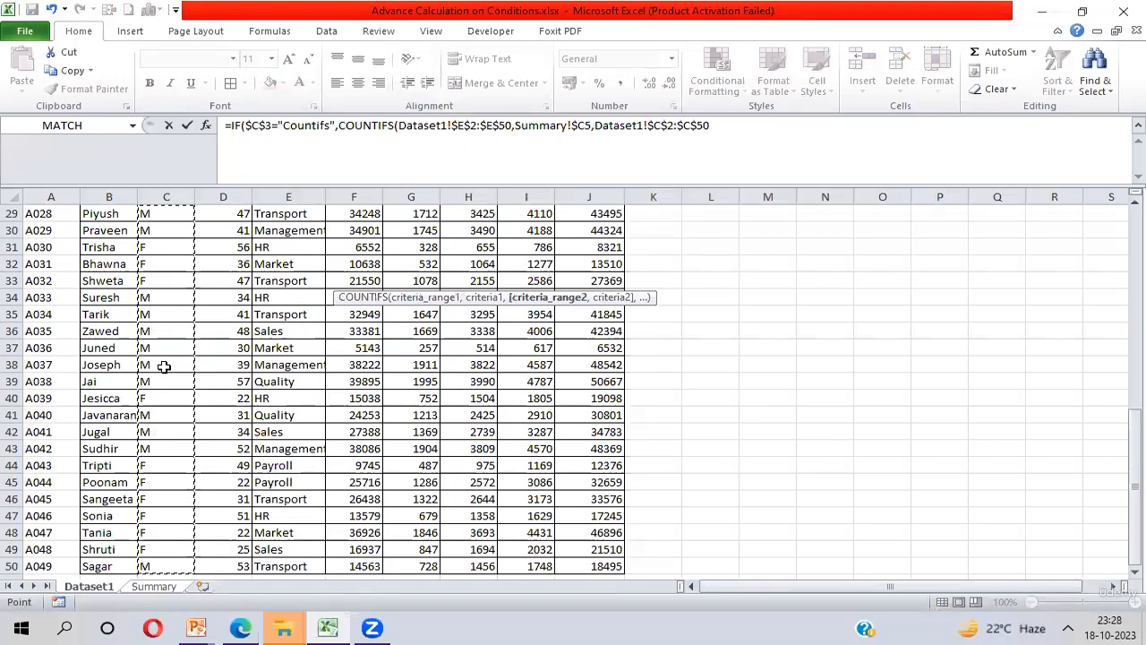
type(",")
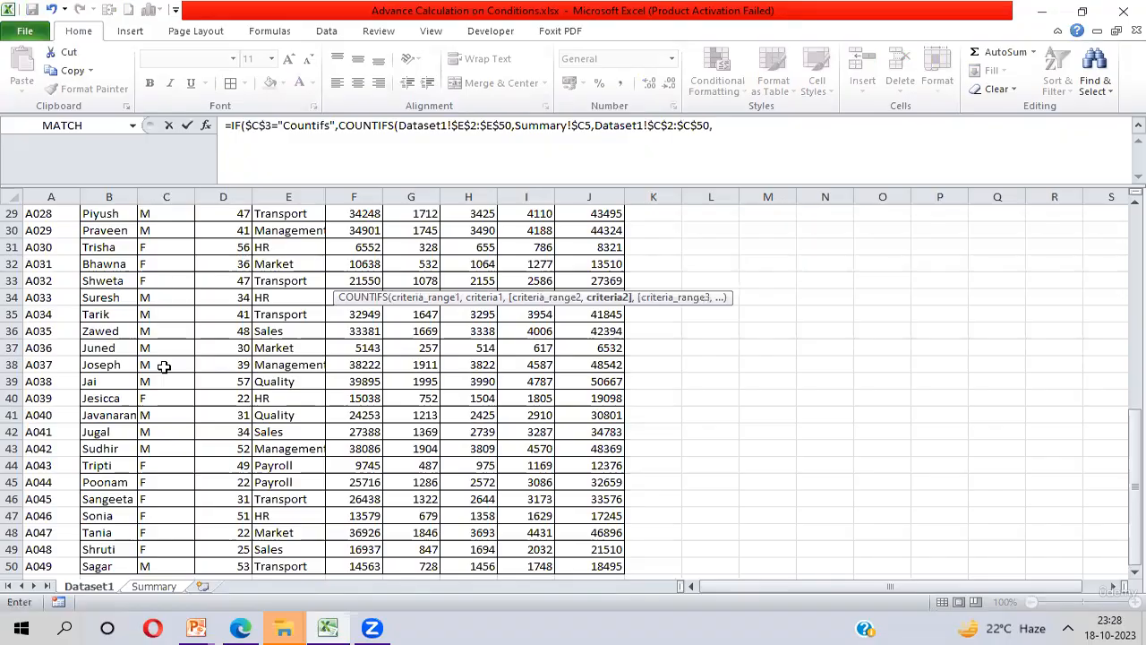
Use the M header as the second criterion, row-locked as Summary!D$4, and enter the formula with its closing brackets corrected
key("ctrl+Page_Down")
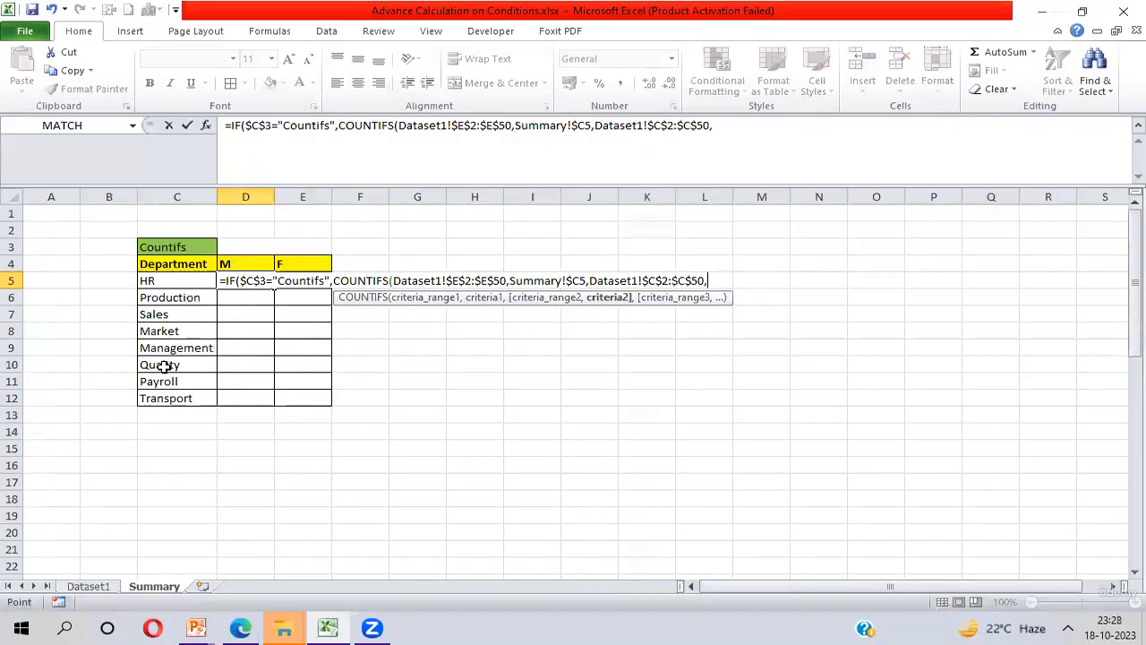
left_click(241, 264)
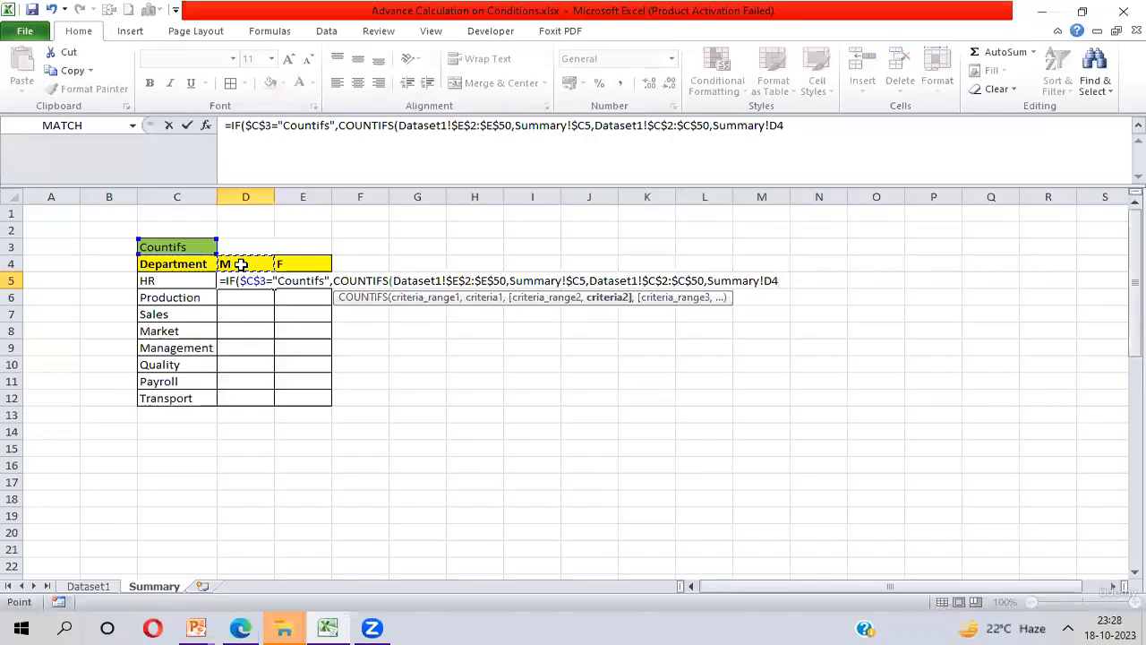
key("F4")
key("F4")
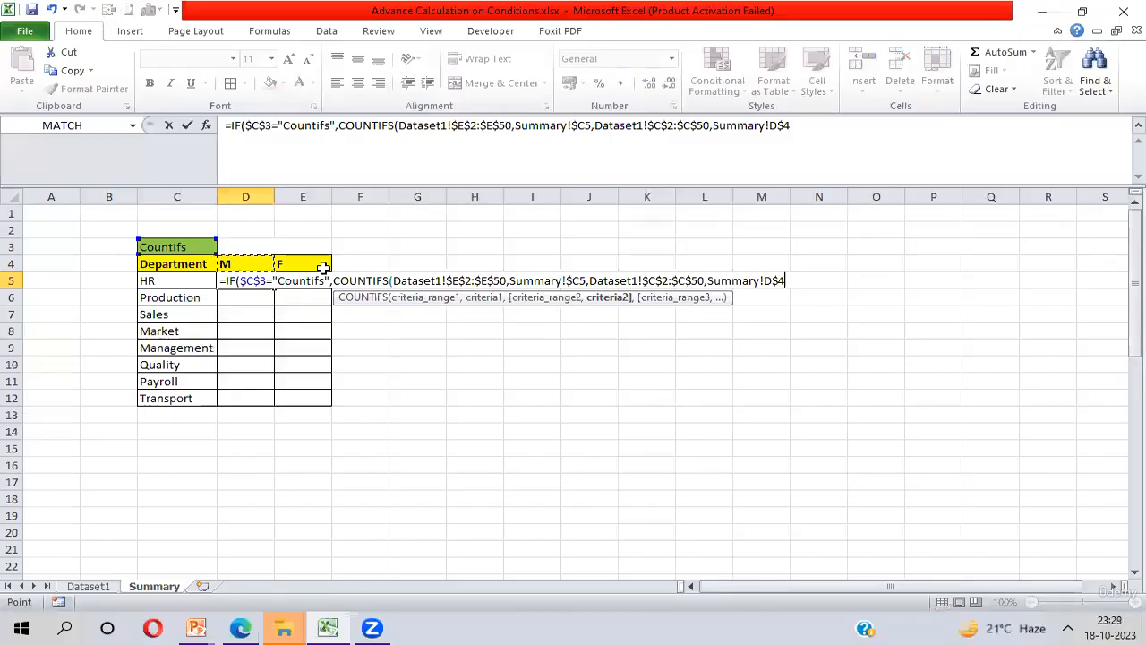
key("Return")
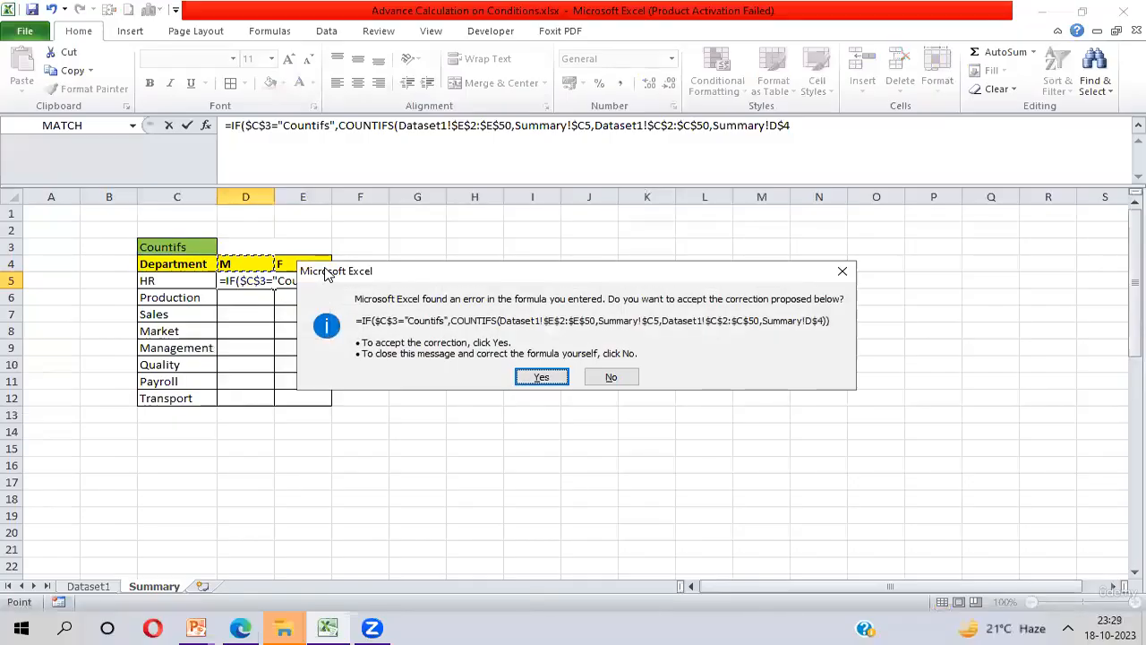
key("Return")
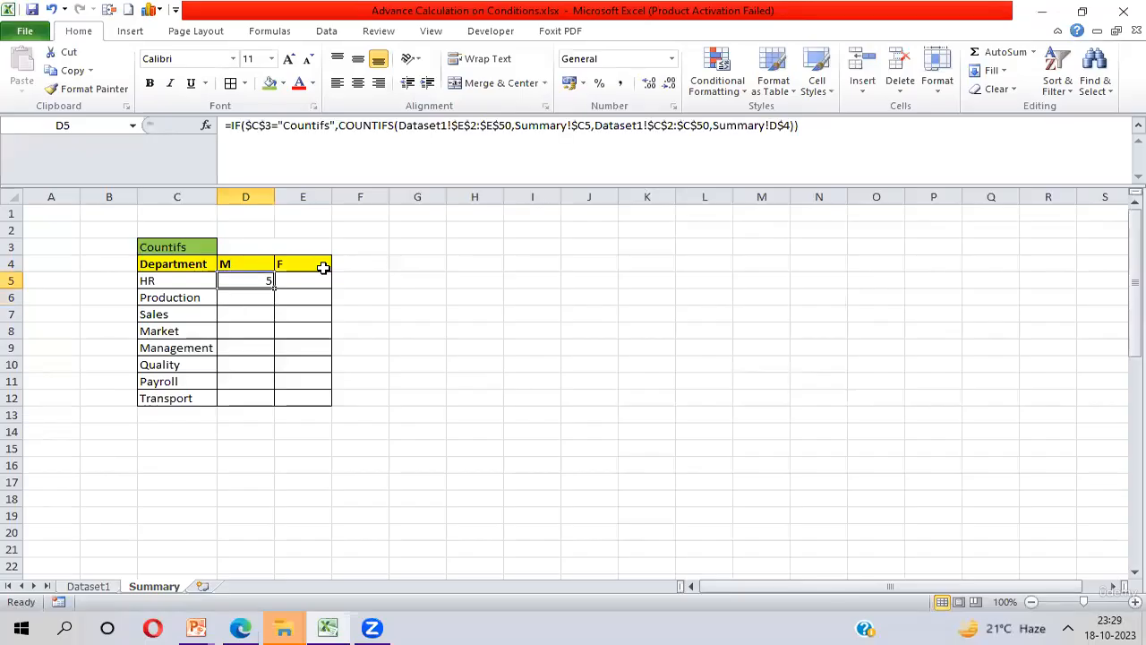
Fill the D5 formula across and down the whole result range D5:E12
key("shift+Right")
key("shift+Down")
key("shift+Down")
key("shift+Down")
key("shift+Down")
key("shift+Down")
key("shift+Down")
key("shift+Down")
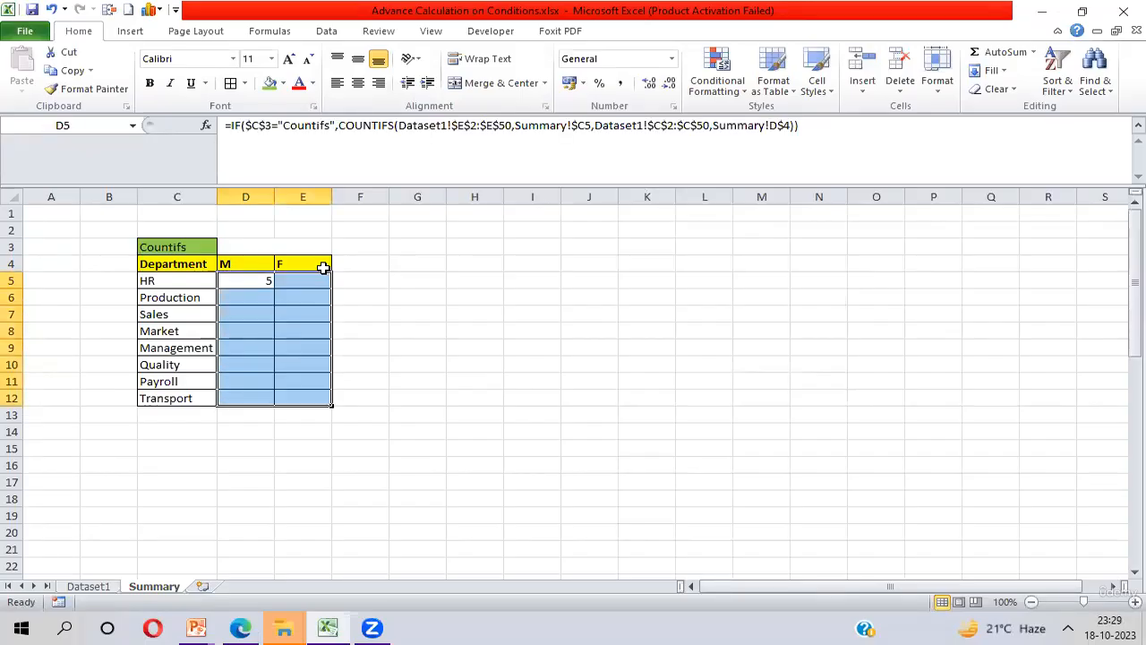
key("ctrl+r")
key("ctrl+d")
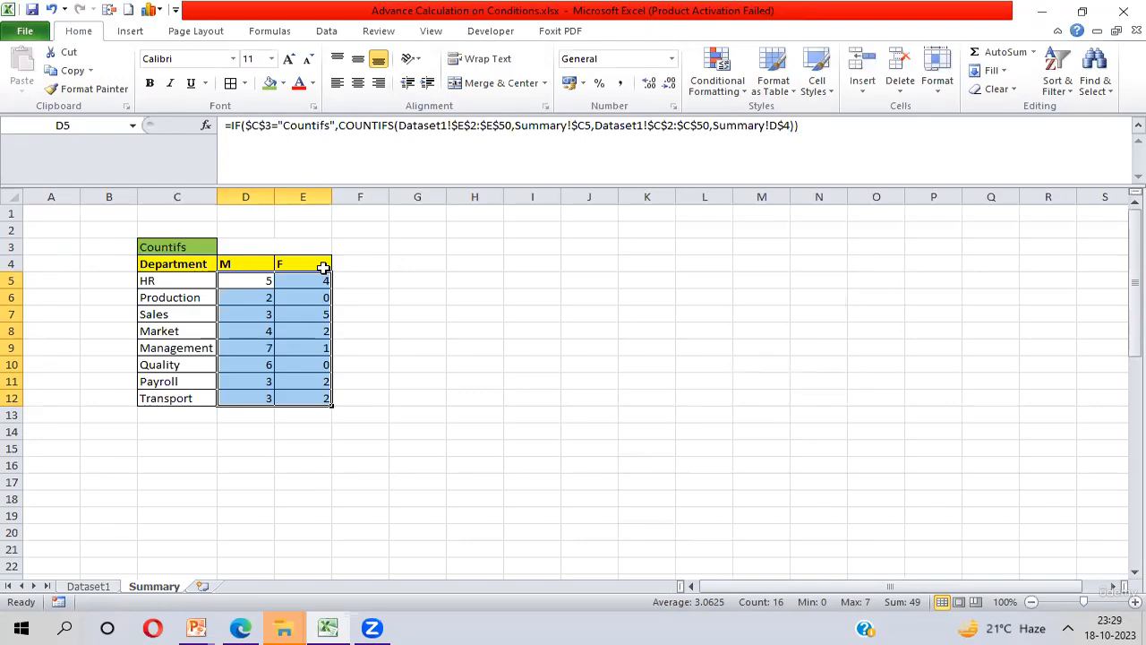
Change the calculation choice in cell C3 to Averageifs to test the filled formulas
left_click(258, 281)
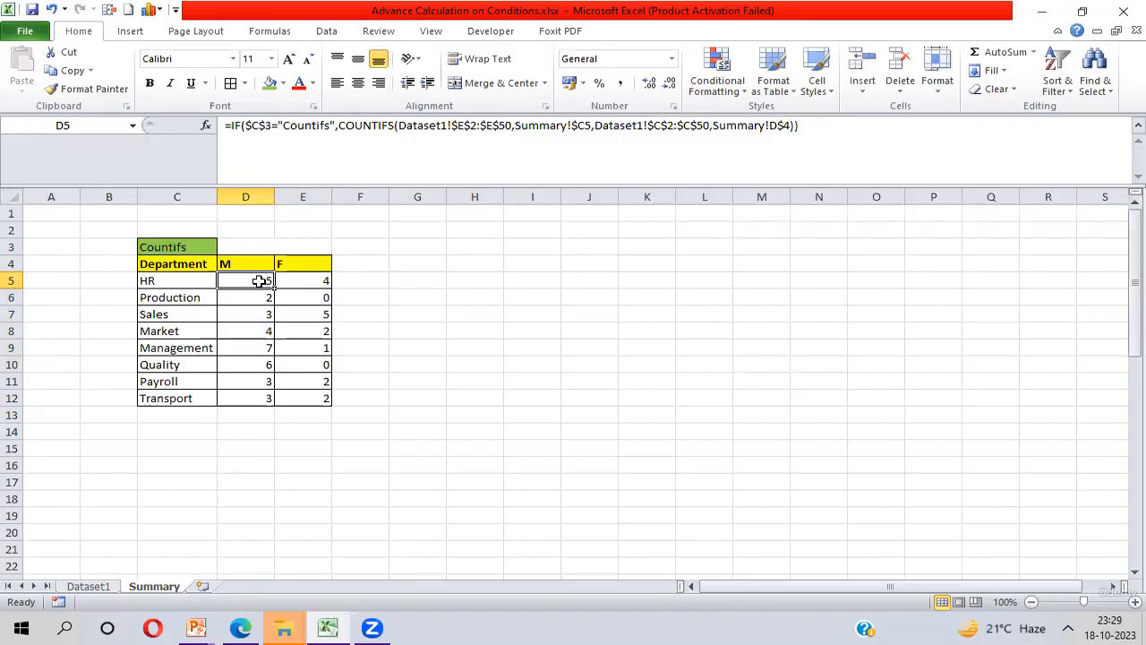
left_click(187, 249)
key("alt+Down")
key("Down")
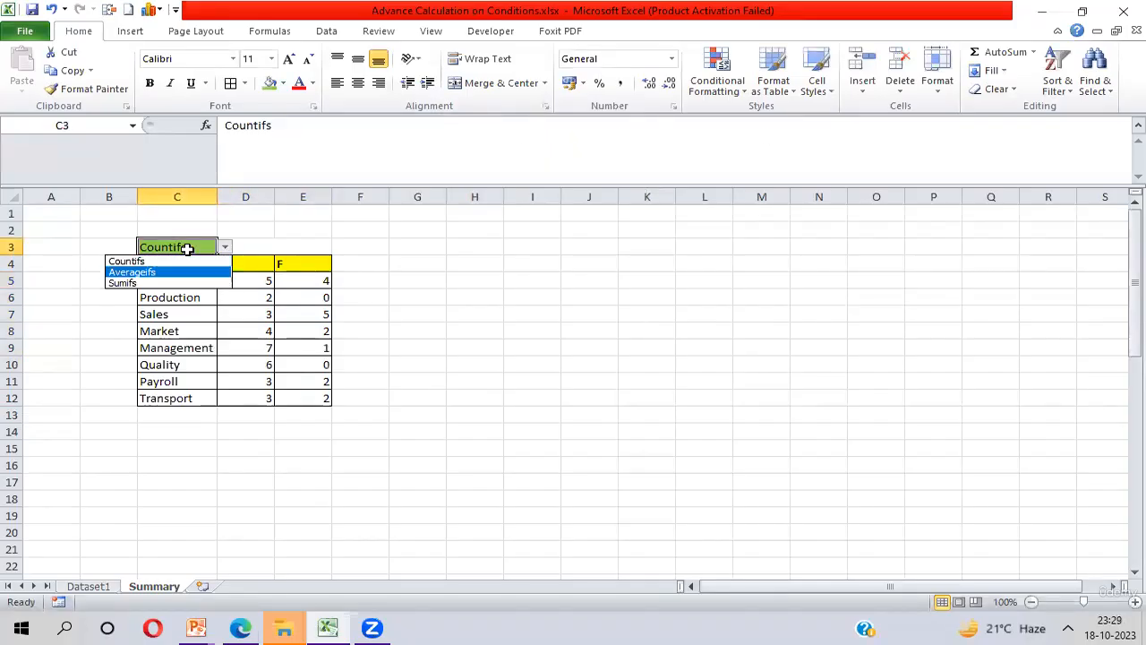
key("Return")
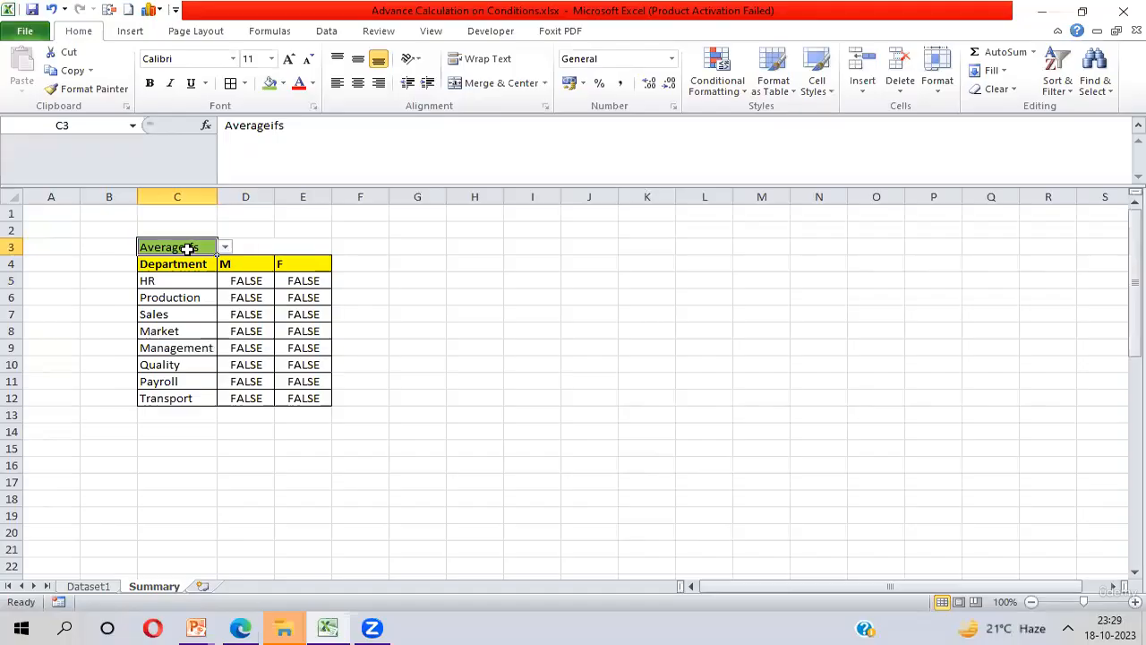
Test the Sumifs choice in C3, return it to Averageifs, and select D5 to review its formula
key("alt+Down")
key("Down")
key("Return")
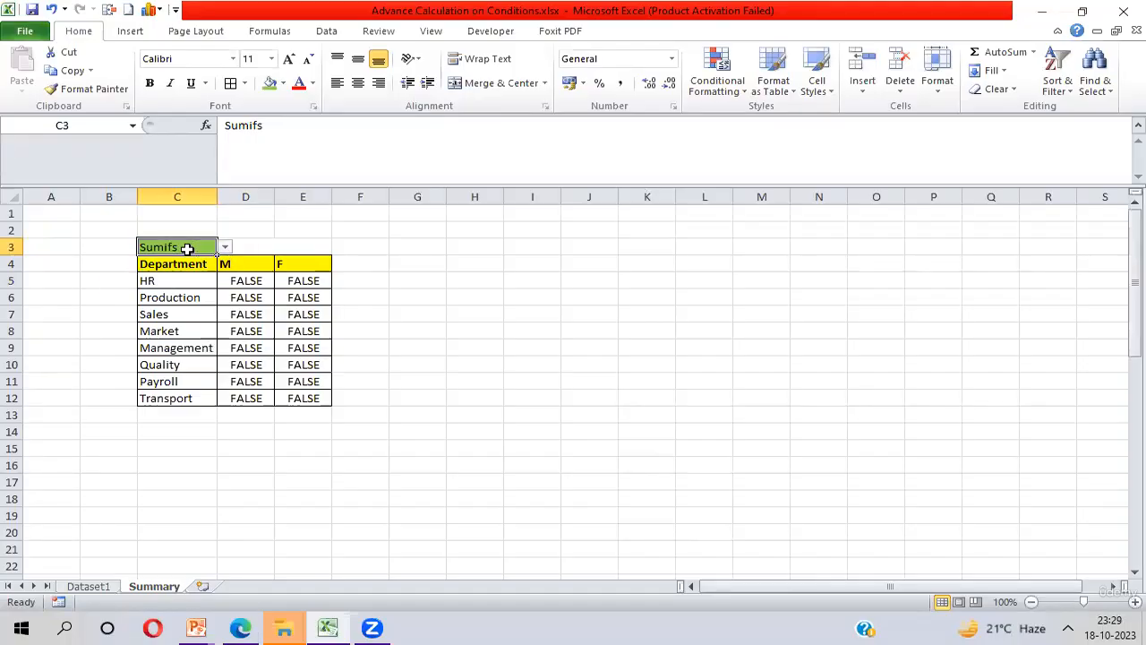
key("alt+Down")
key("Up")
key("Return")
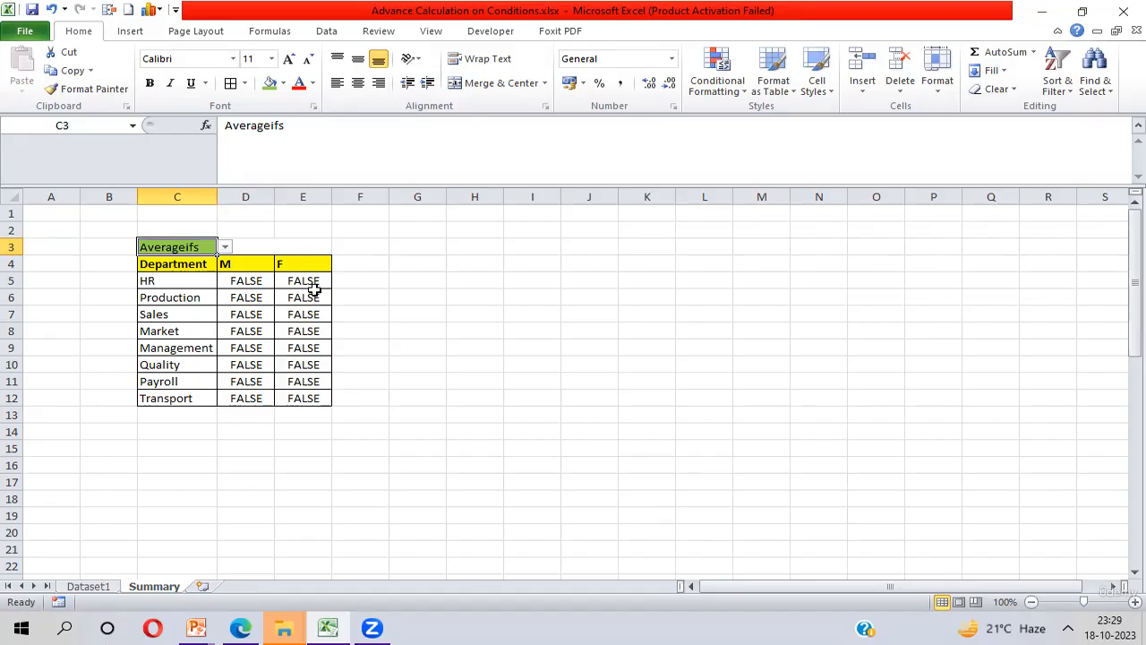
left_click(245, 283)
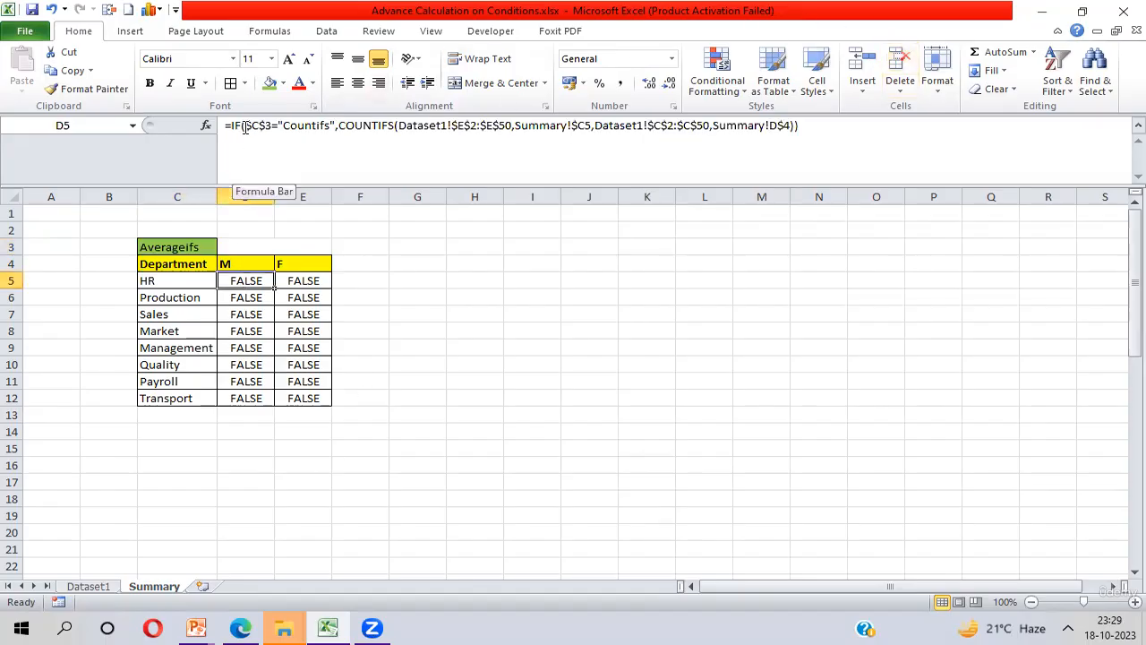
Extend the D5 formula with a nested IF as its false value, testing whether $C$3 equals "Averageifs"
left_click_drag(245, 125, 334, 125)
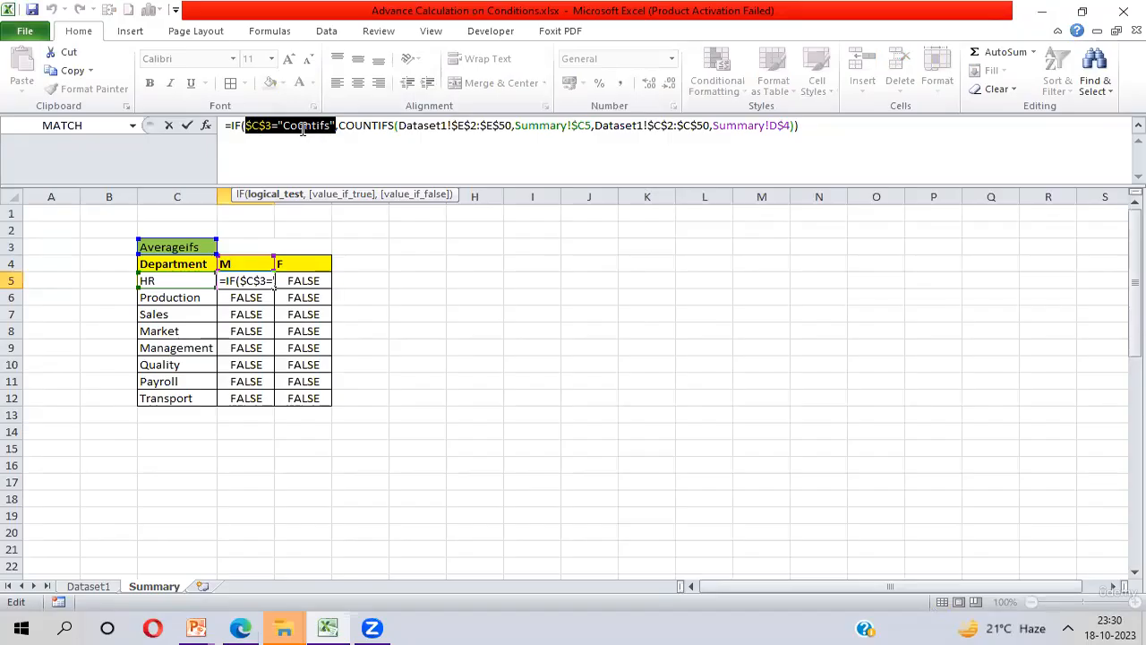
left_click_drag(339, 127, 811, 128)
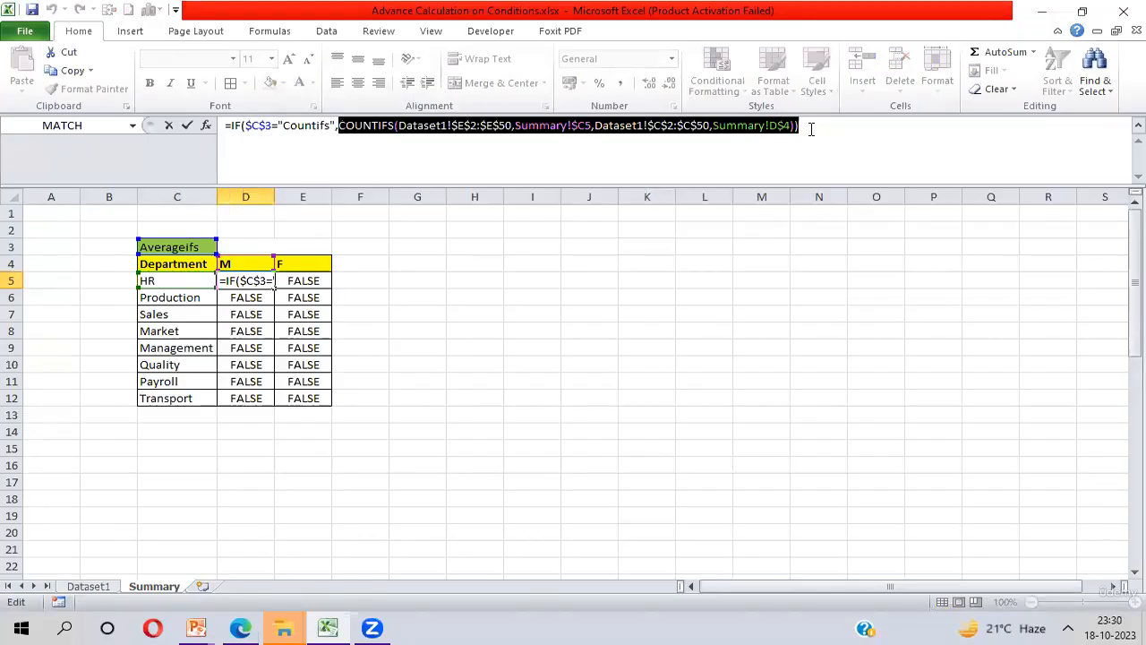
left_click(811, 128)
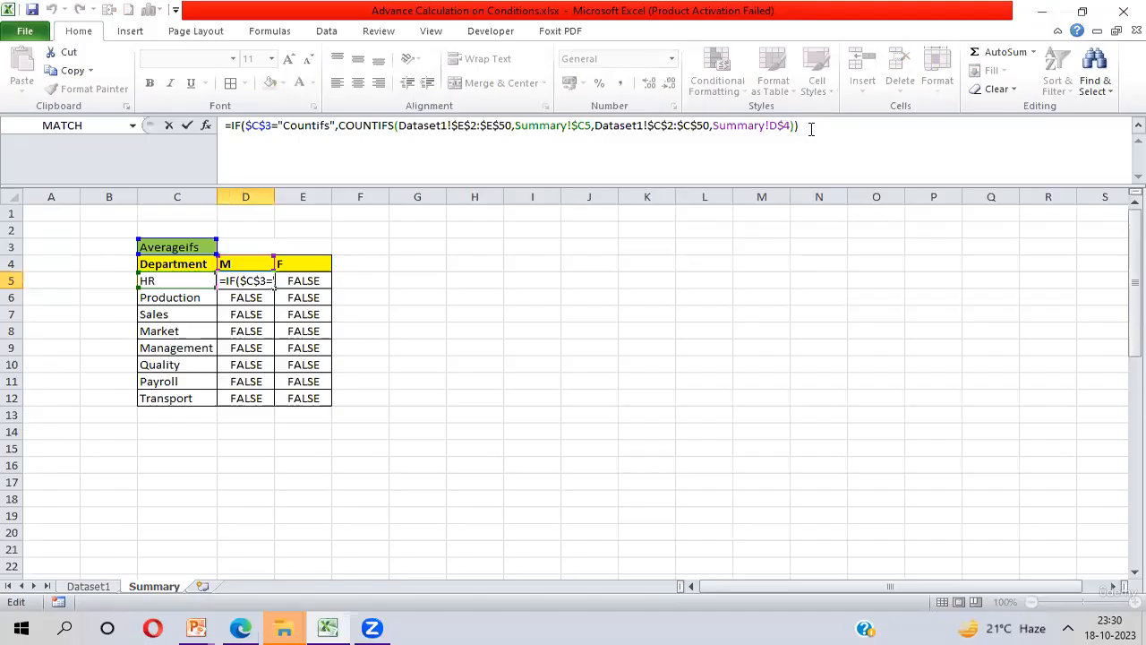
key("BackSpace")
type(",if")
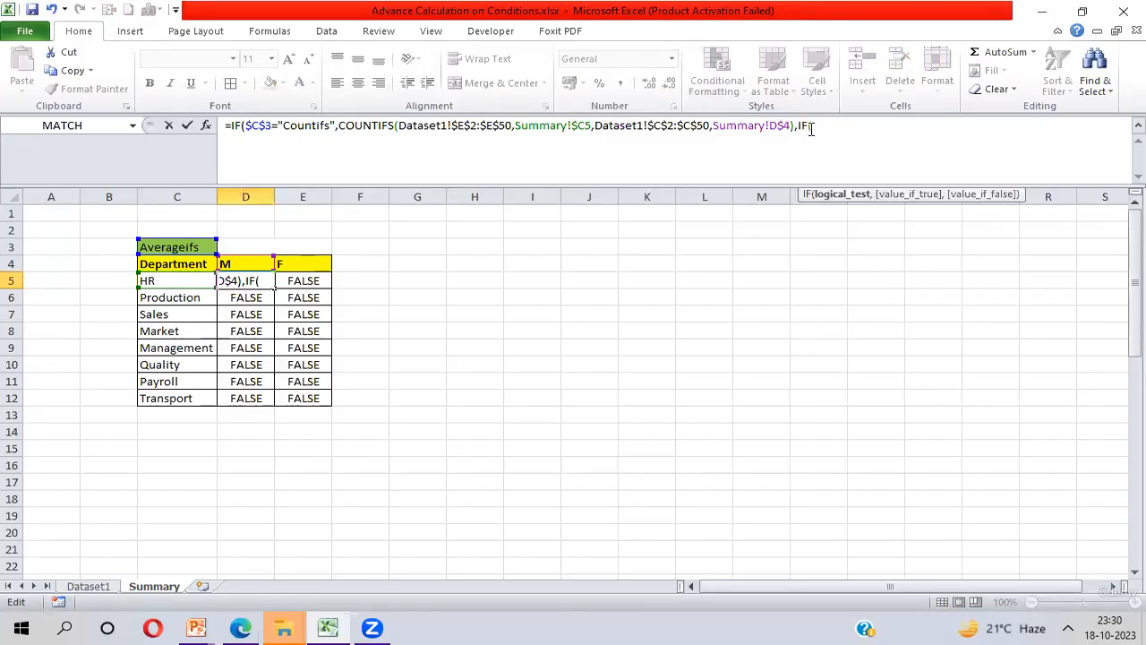
left_click(180, 247)
key("F4")
type("=")
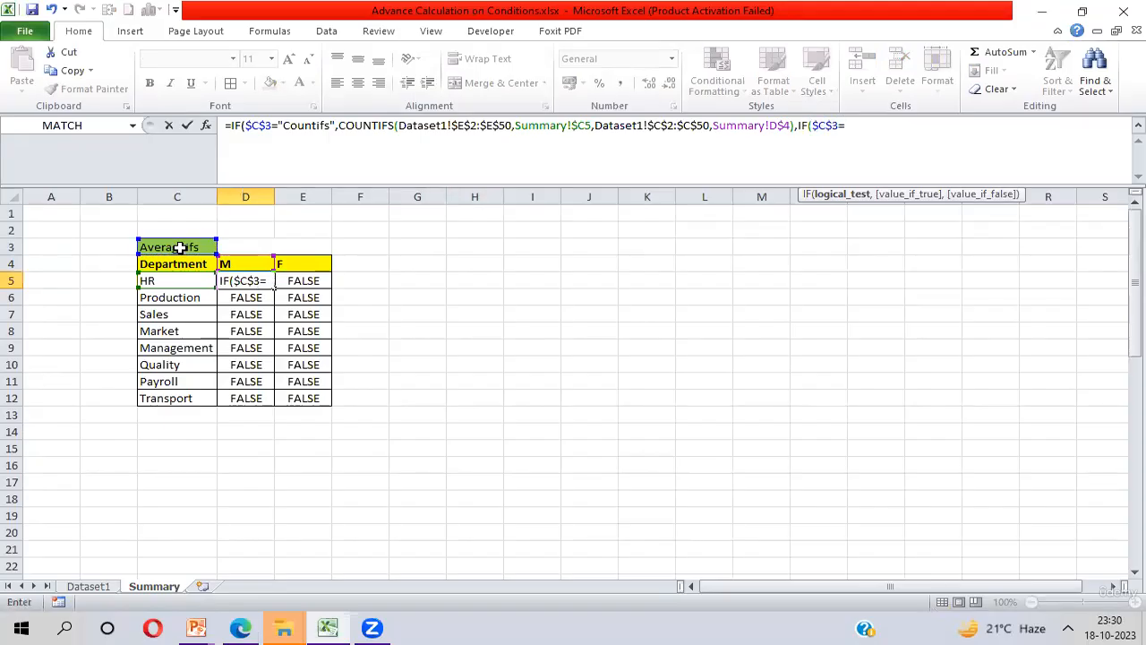
type("\"Averageifs")
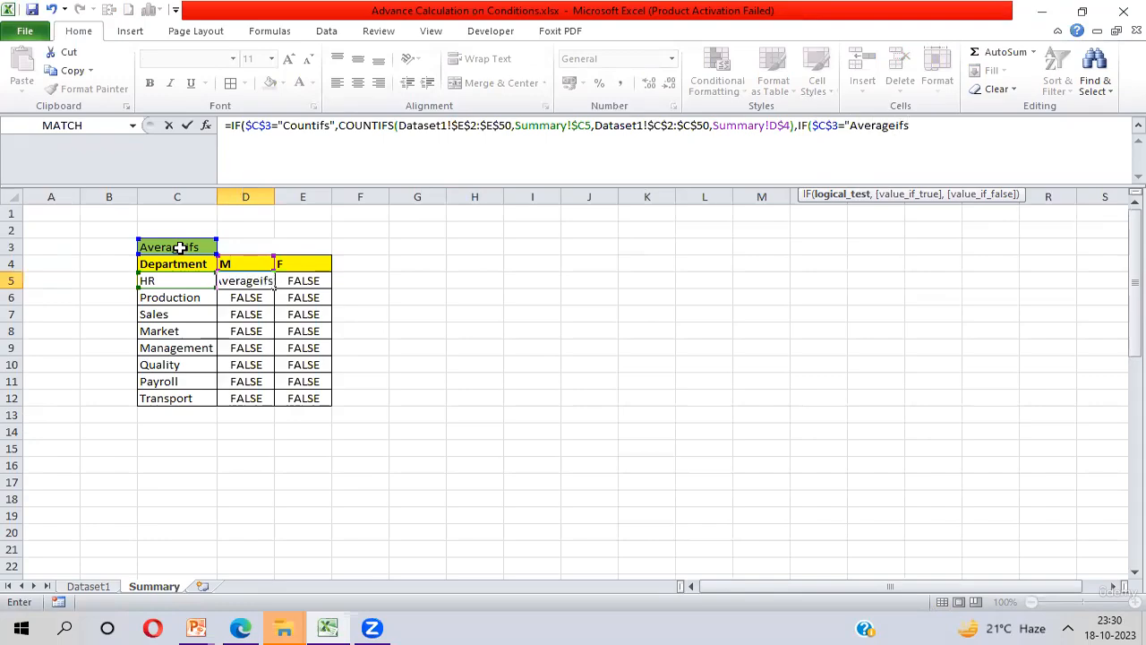
type("\"")
type(",")
Begin an AVERAGEIFS function as the value if true of the nested IF
type("Aver")
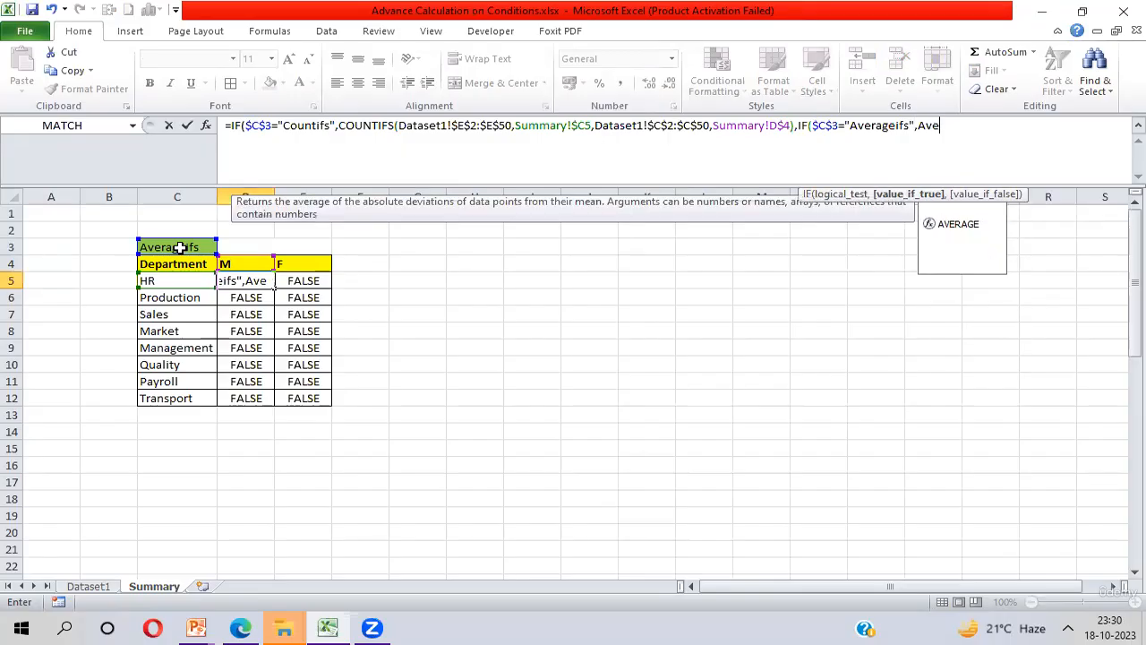
key("Down")
key("Down")
key("Down")
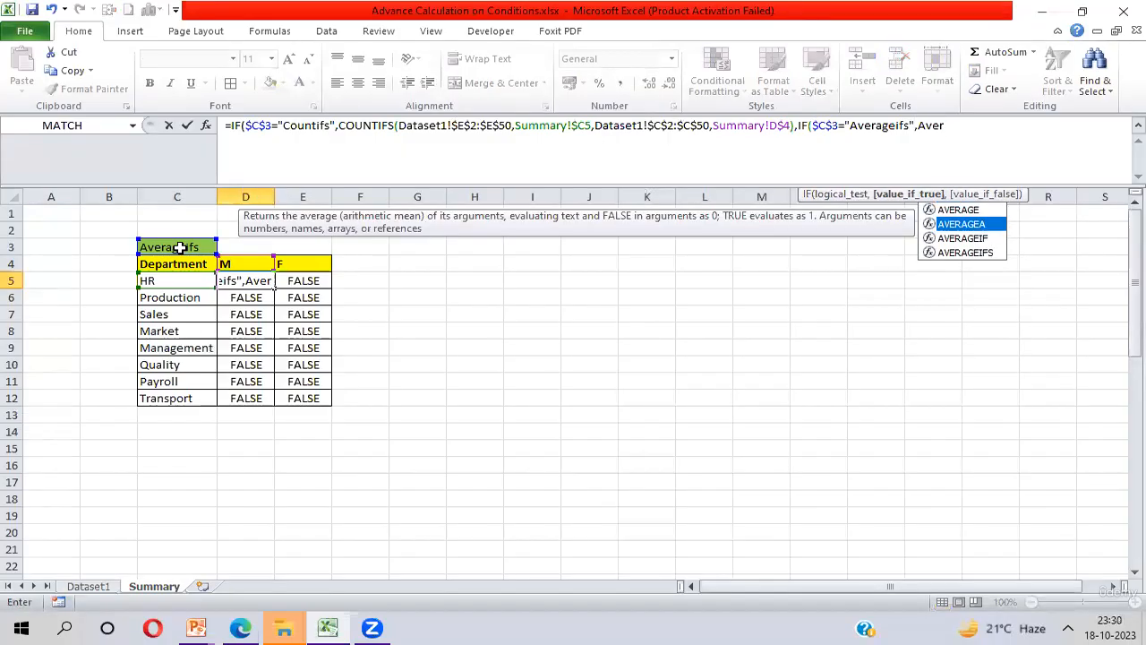
key("Tab")
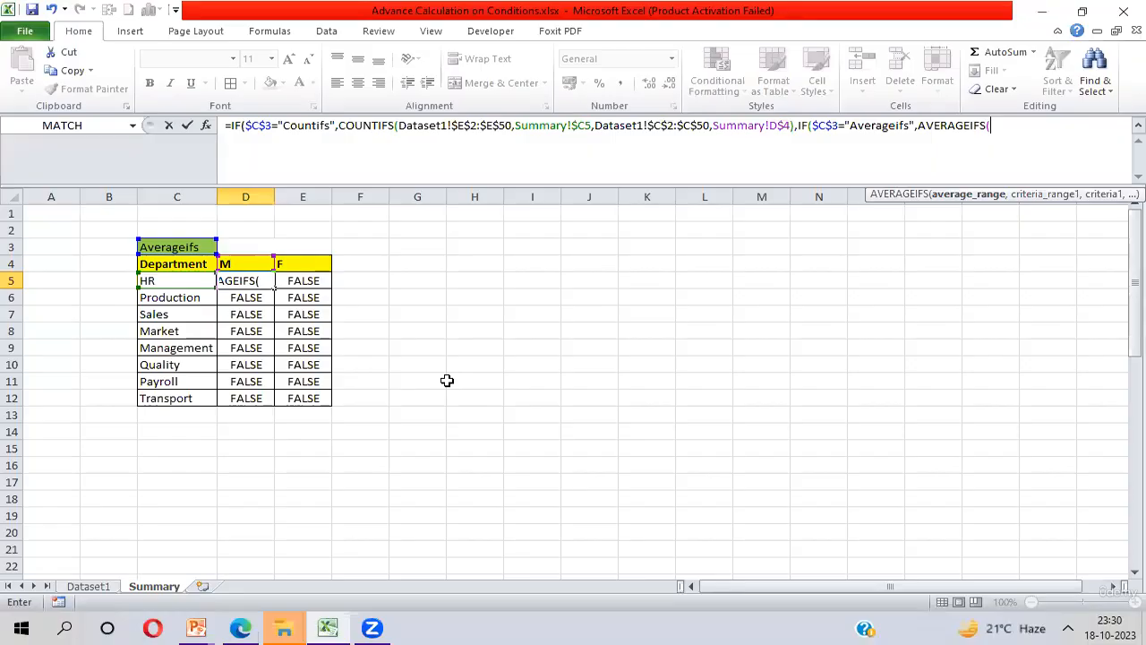
Use the Total Salary data on Dataset1, locked as $J$2:$J$50, as the average range
key("ctrl+Page_Up")
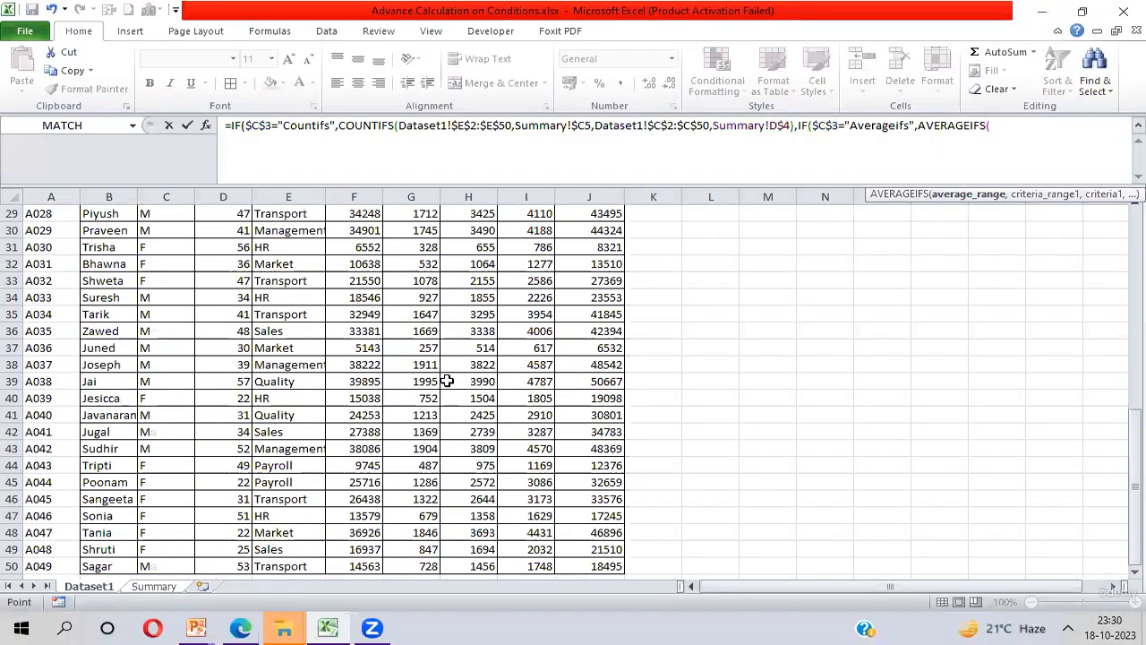
left_click(592, 342)
key("ctrl+Up")
key("Down")
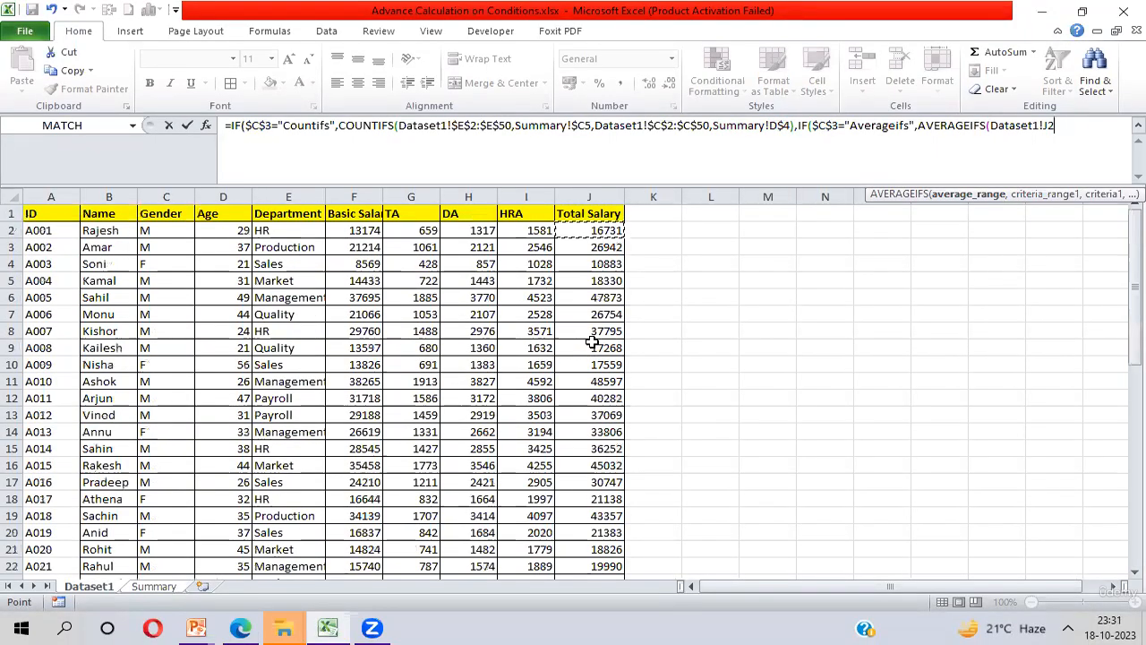
key("ctrl+shift+Down")
key("F4")
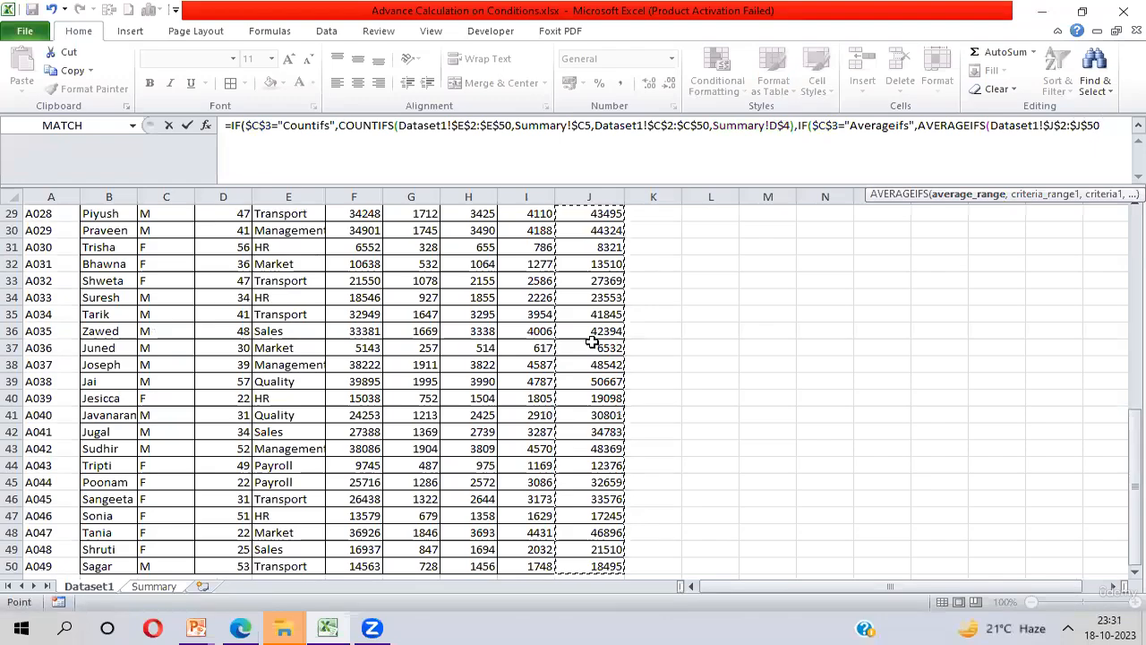
type(",")
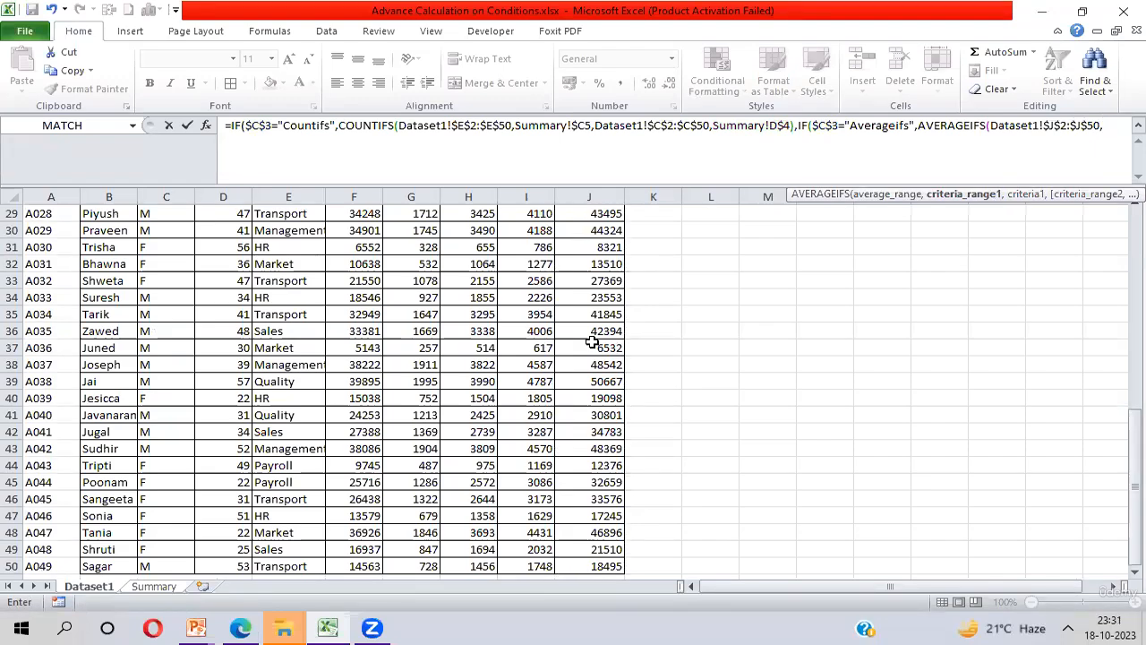
Add the Department data on Dataset1, locked as $E$2:$E$50, as the first criteria range of AVERAGEIFS
left_click(298, 347)
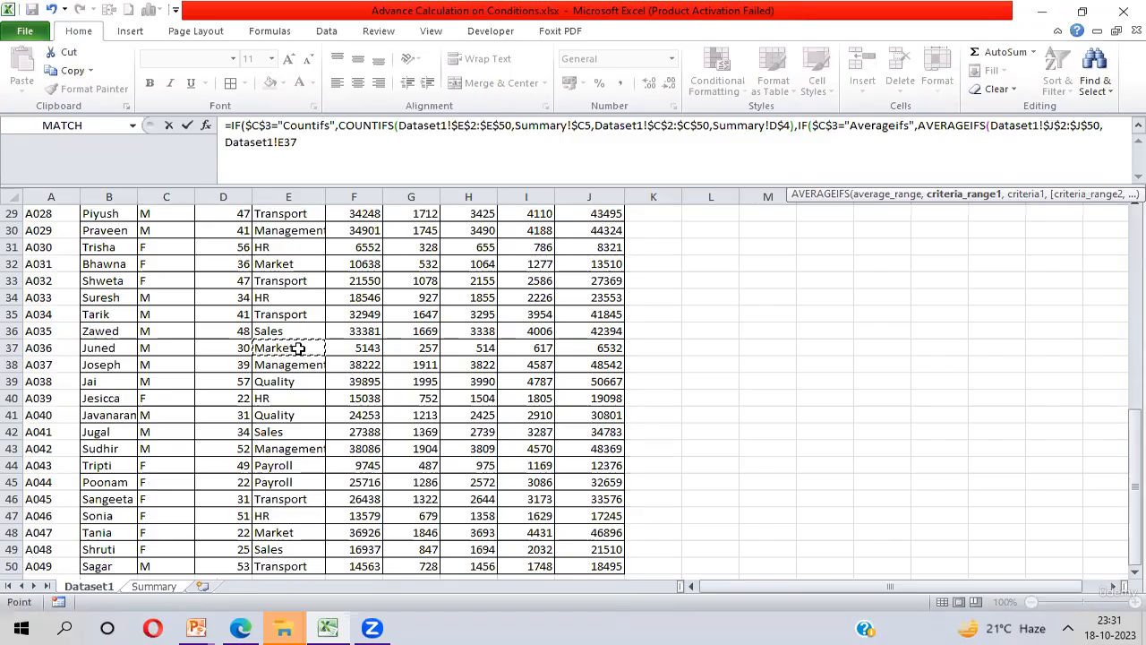
key("ctrl+Up")
key("Down")
key("ctrl+shift+Down")
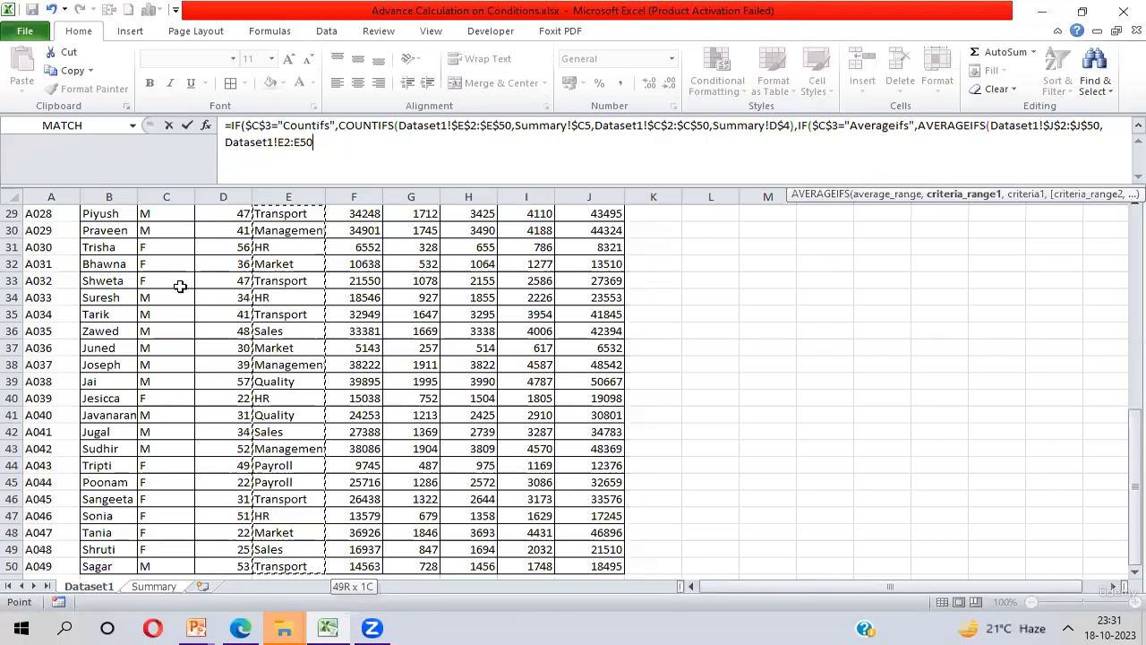
key("F4")
type(",")
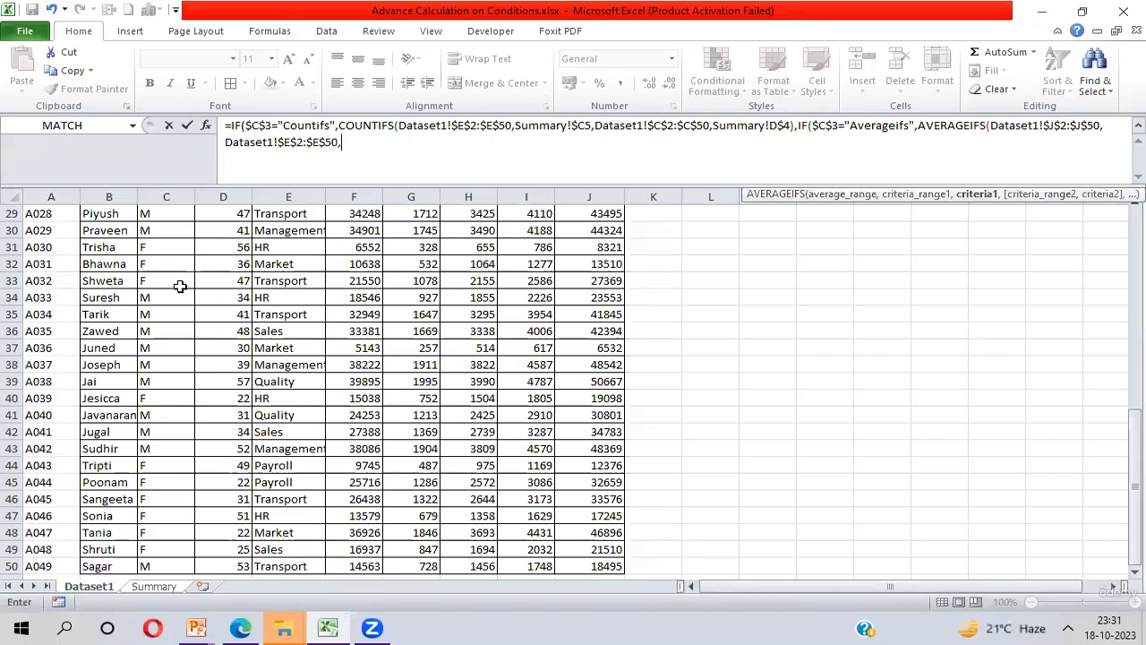
Use the HR department cell as the first AVERAGEIFS criterion, column-locked as Summary!$C5
key("ctrl+Page_Down")
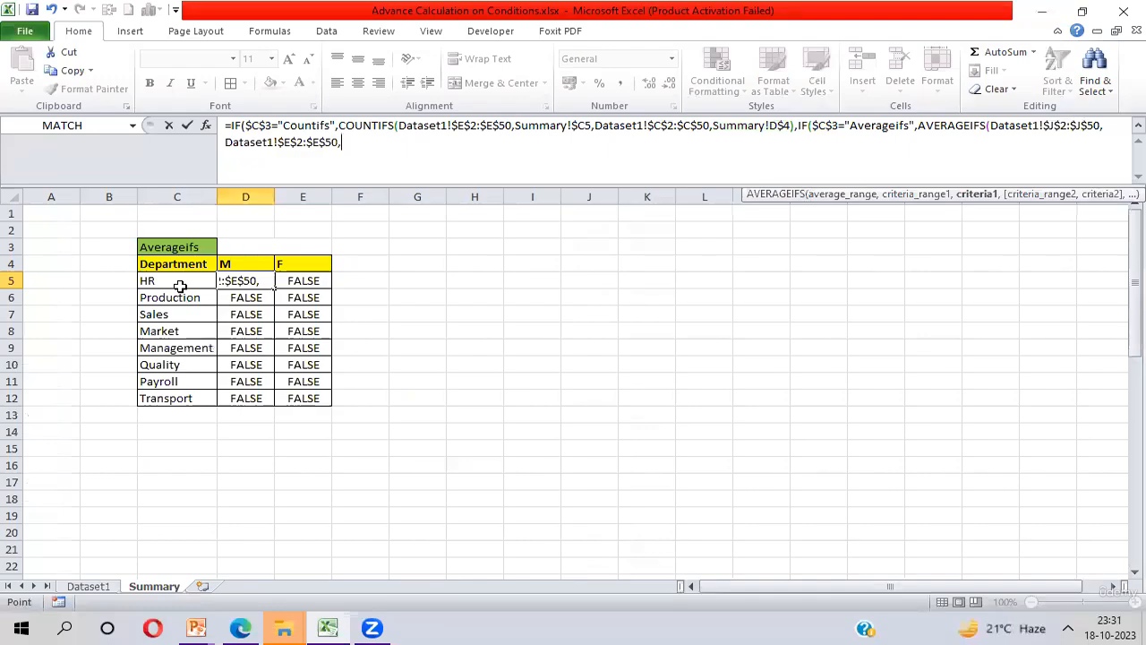
left_click(160, 281)
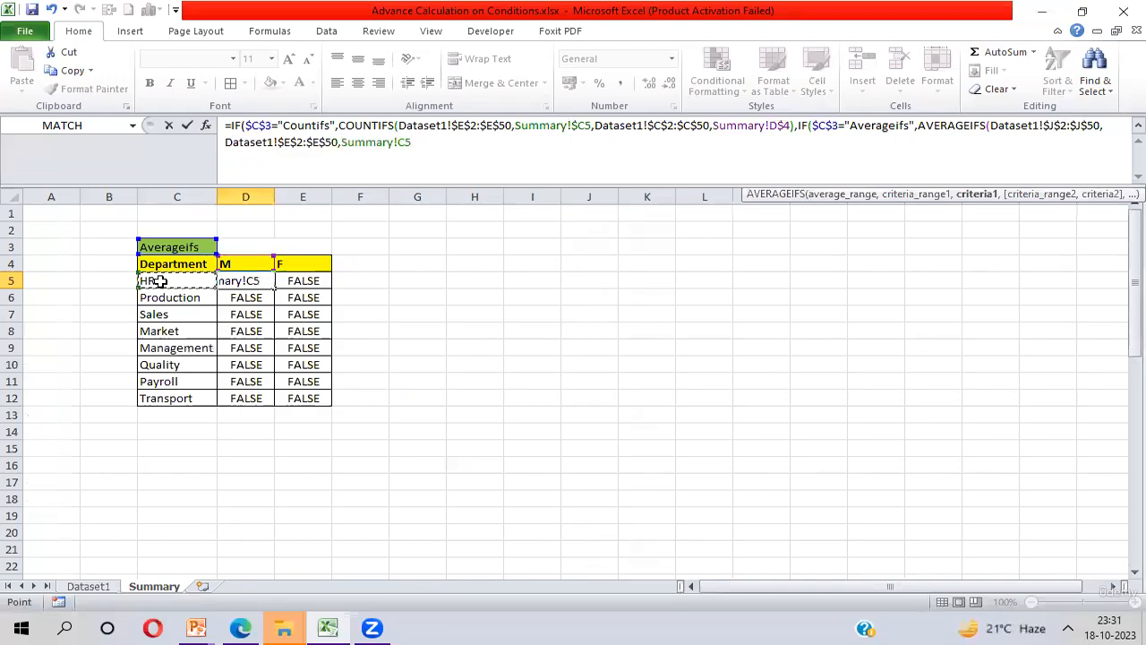
key("F4")
key("F4")
key("F4")
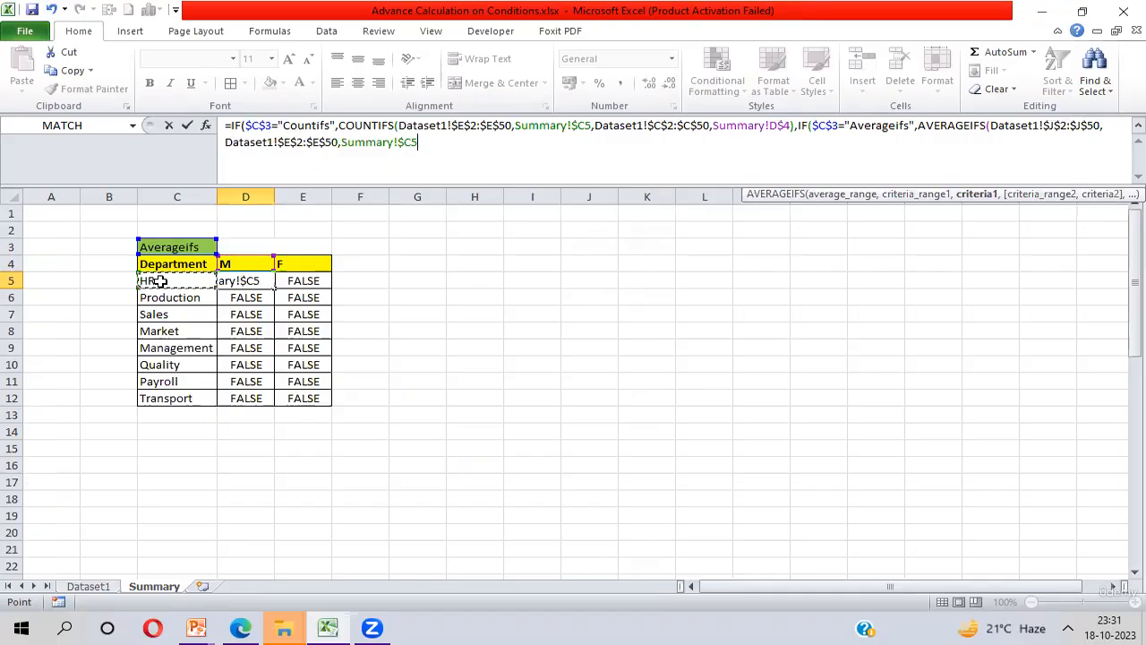
type(",")
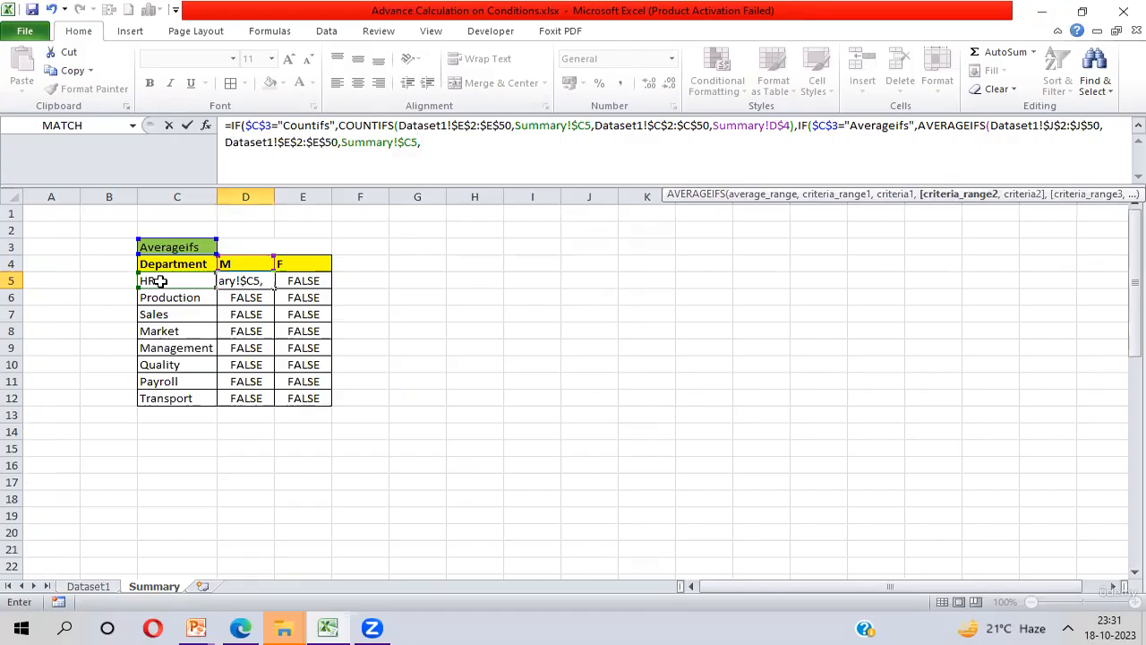
Add the Gender data on Dataset1, locked as $C$2:$C$50, as the second criteria range of AVERAGEIFS
key("ctrl+Page_Up")
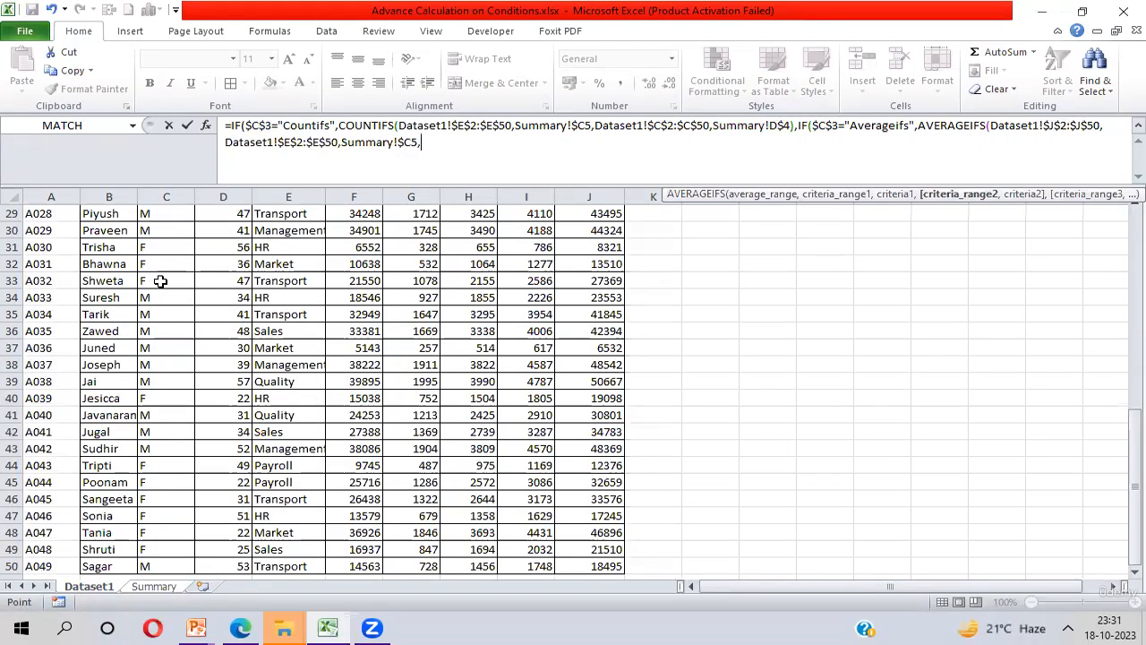
left_click(147, 283)
key("ctrl+Up")
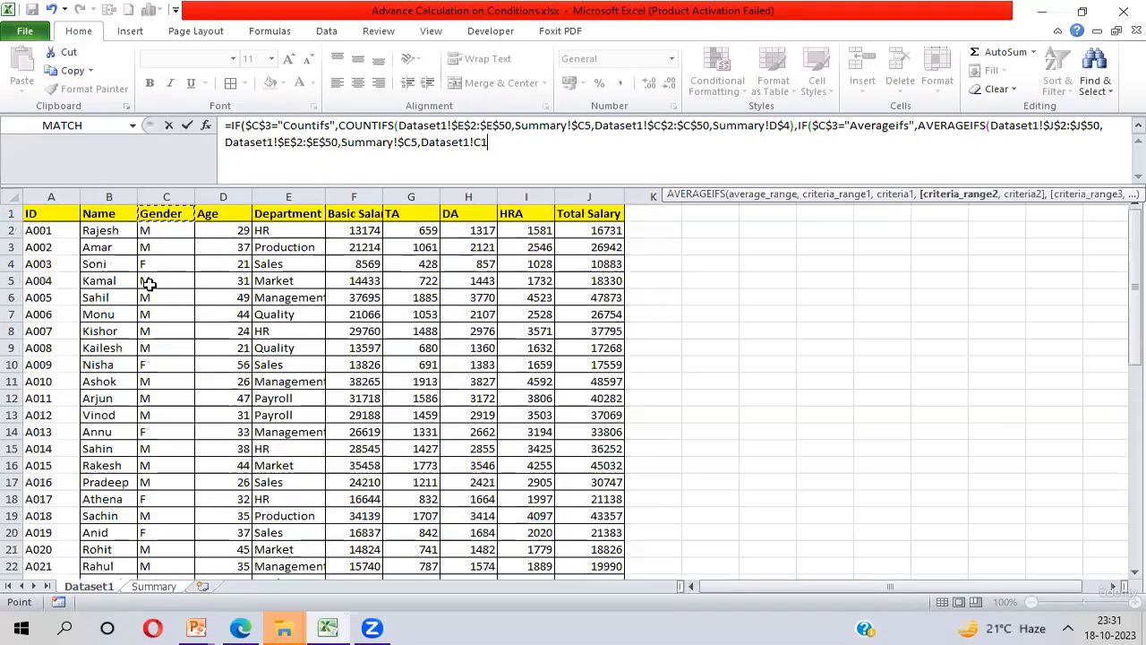
key("Down")
key("ctrl+shift+Down")
key("F4")
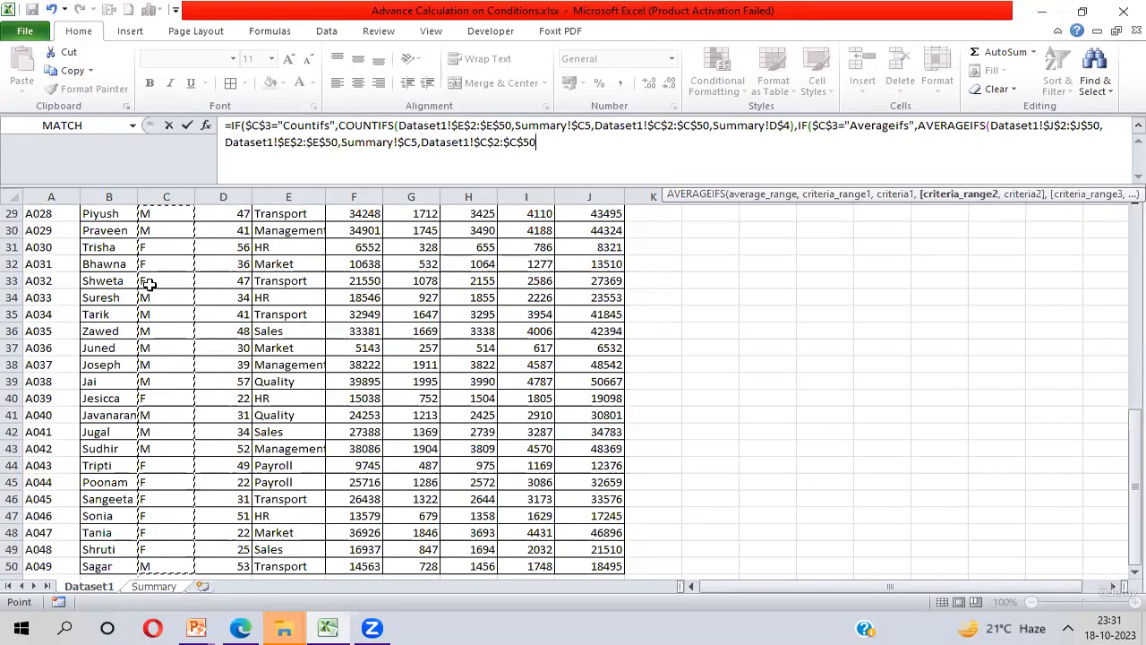
type(",")
Use the M header, row-locked as Summary!D$4, as the second AVERAGEIFS criterion and enter the formula with its closing brackets corrected
key("ctrl+Page_Down")
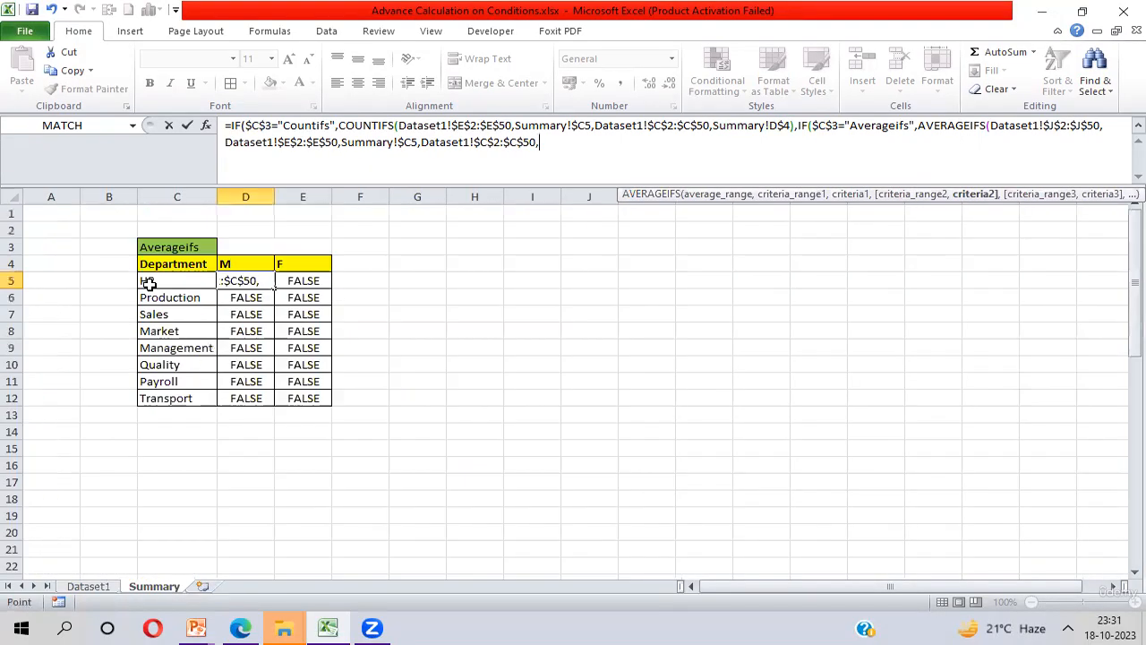
left_click(243, 261)
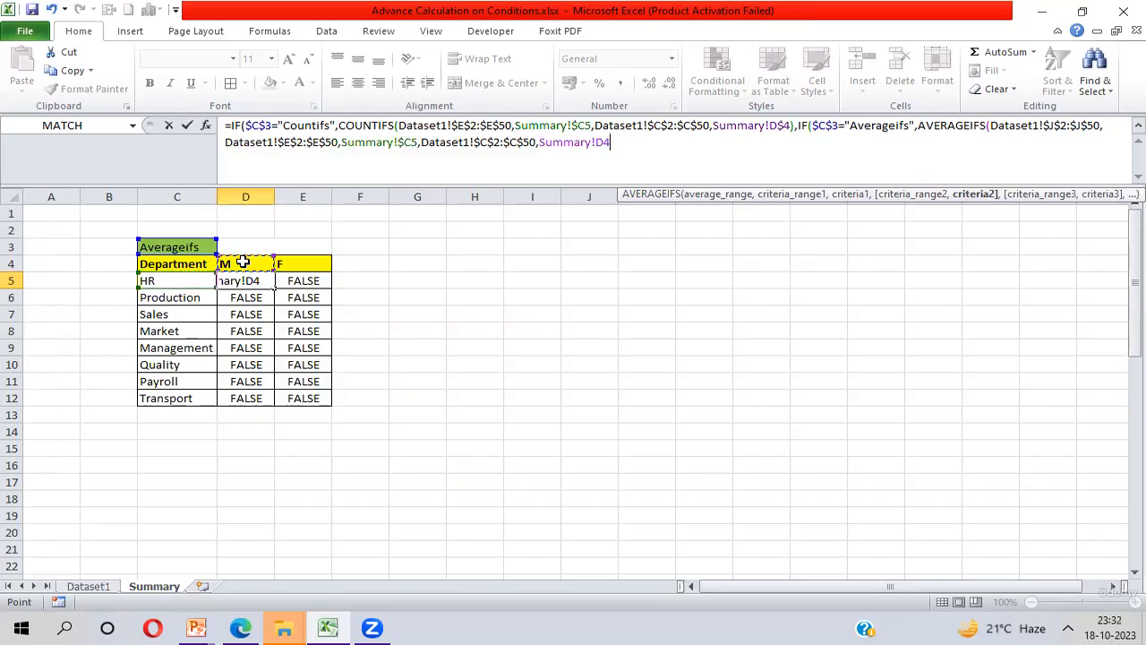
key("F4")
key("F4")
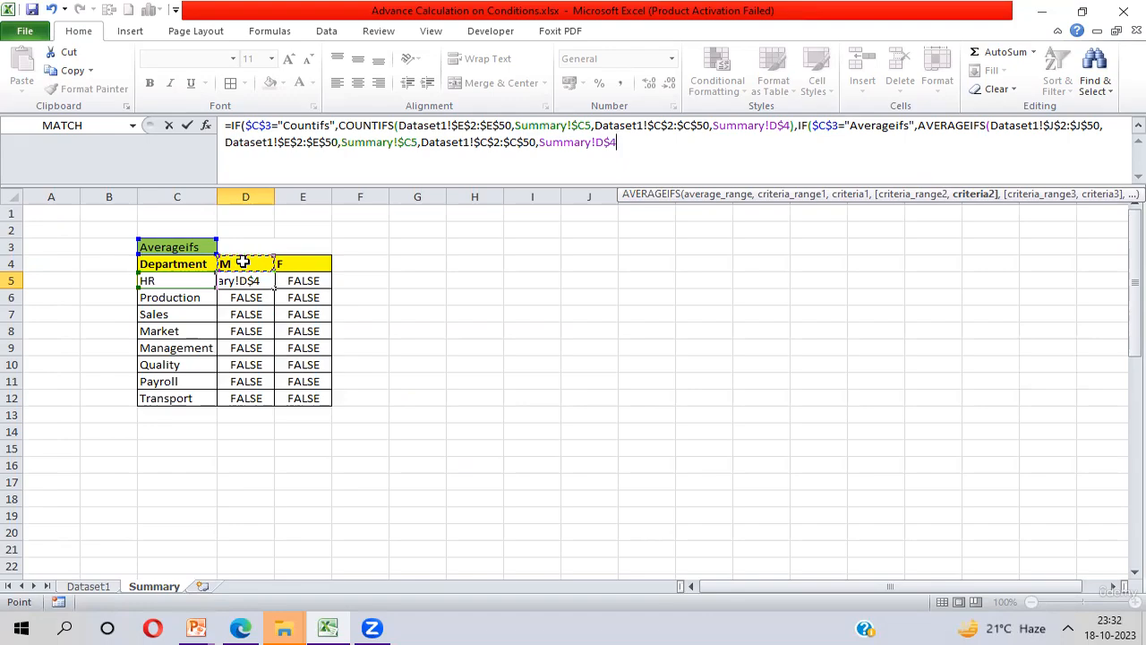
key("Return")
key("Return")
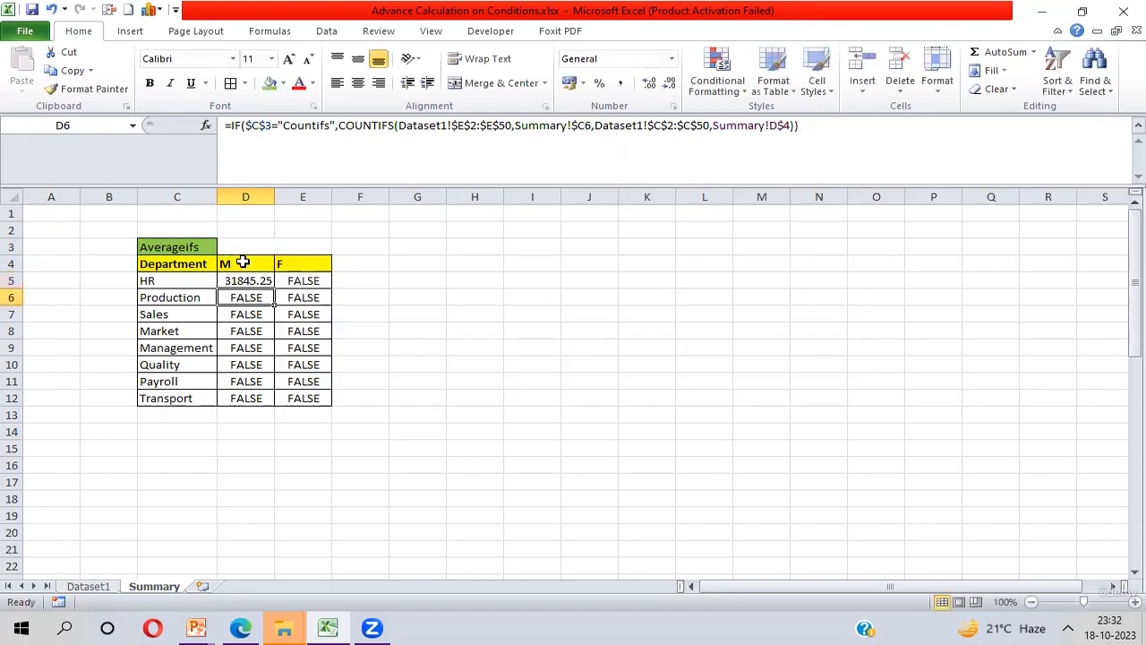
Fill the extended D5 formula with the AVERAGEIFS branch across and down D5:E12
key("Up")
key("shift+Right")
key("ctrl+shift+Down")
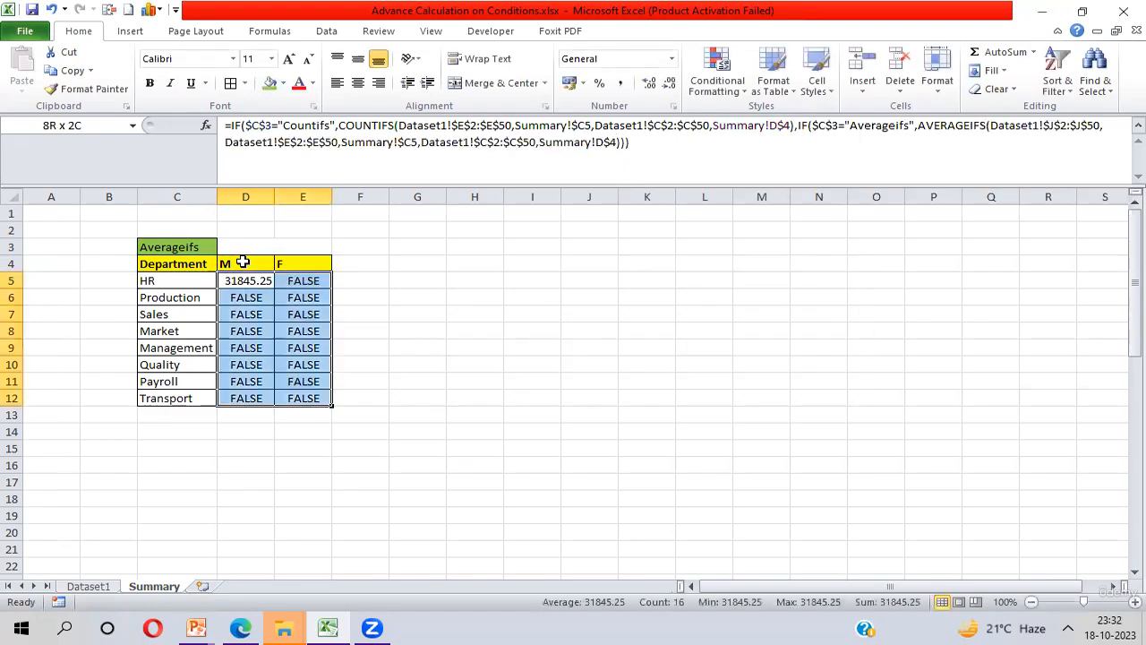
key("ctrl+r")
key("ctrl+d")
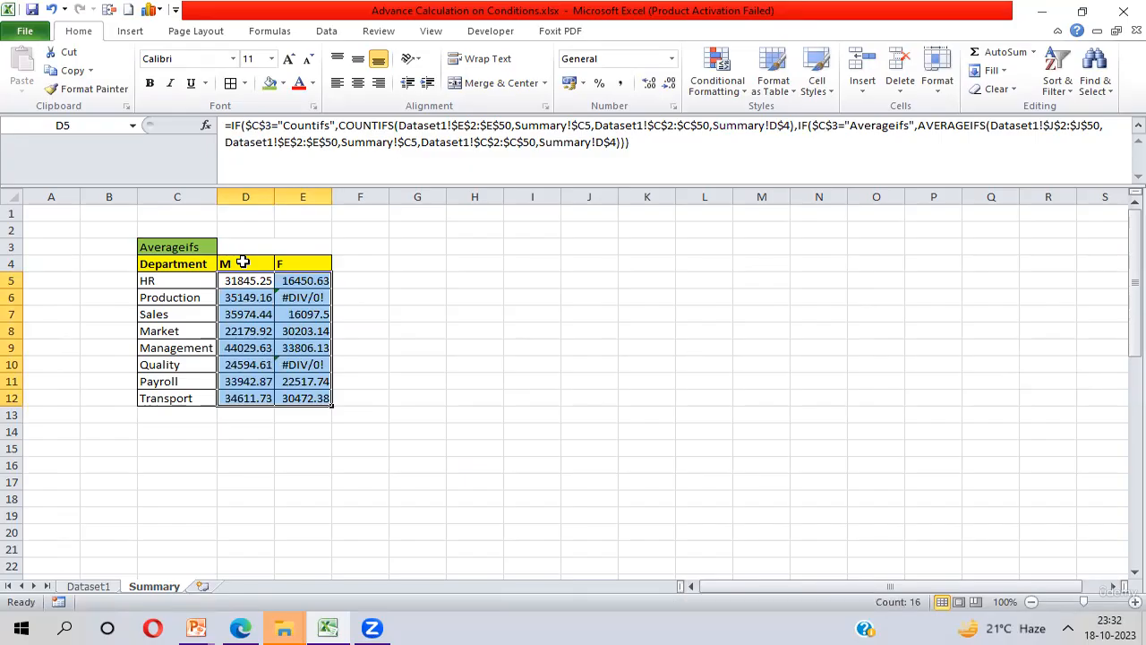
Examine the average results in E6 and D5 and the calculation choices offered in C3
left_click(316, 298)
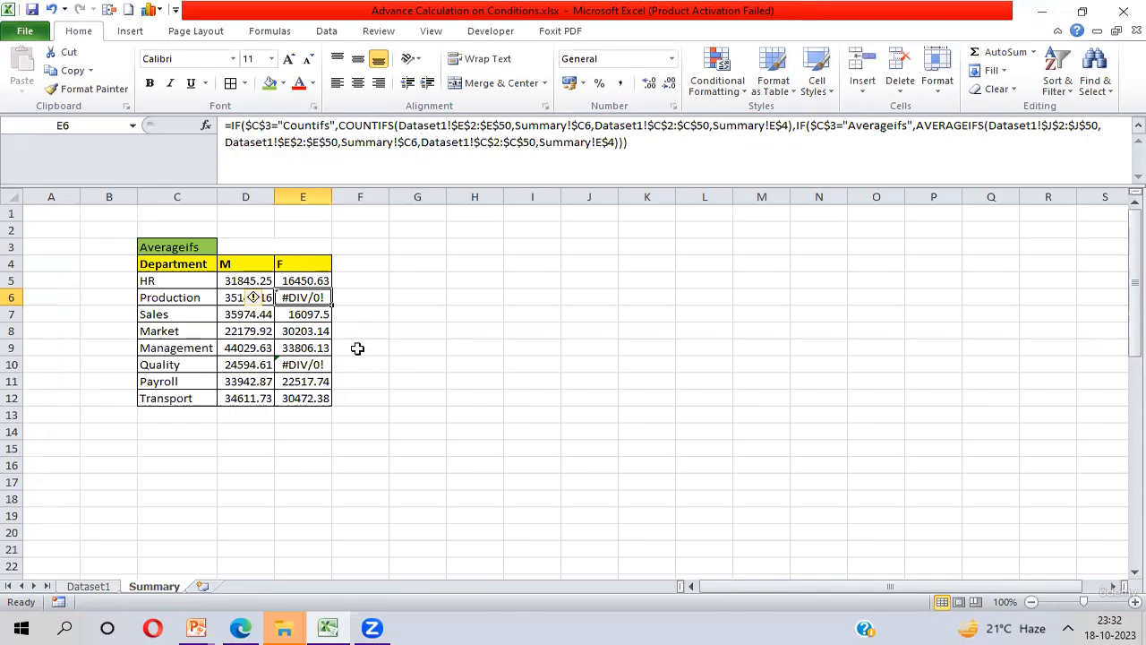
left_click(228, 280)
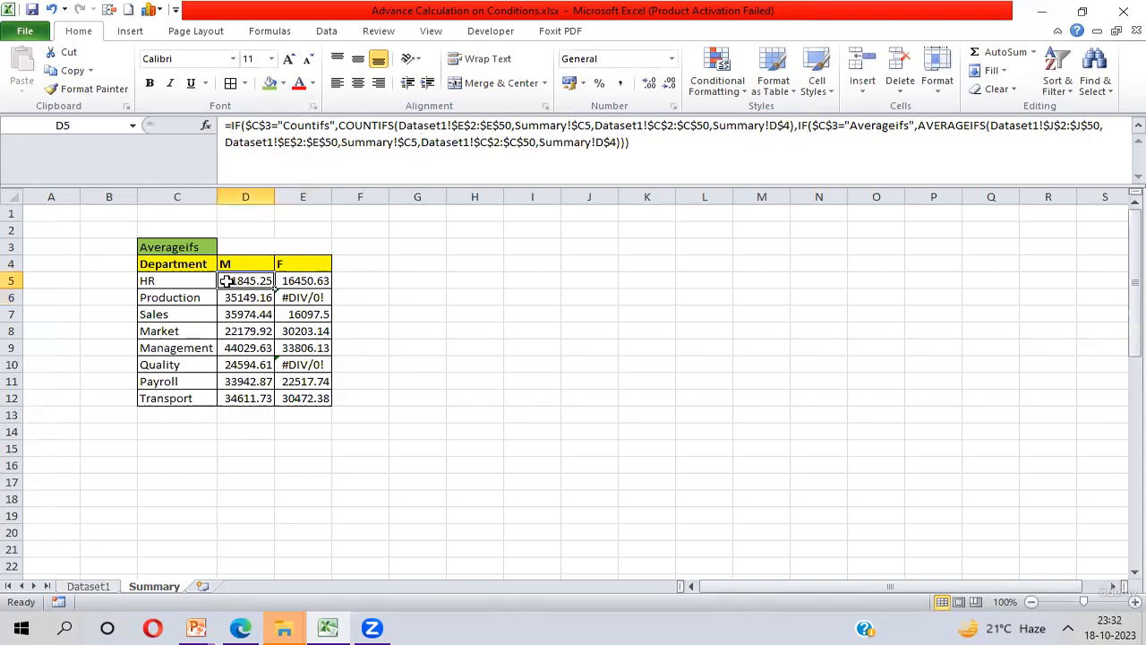
left_click(182, 247)
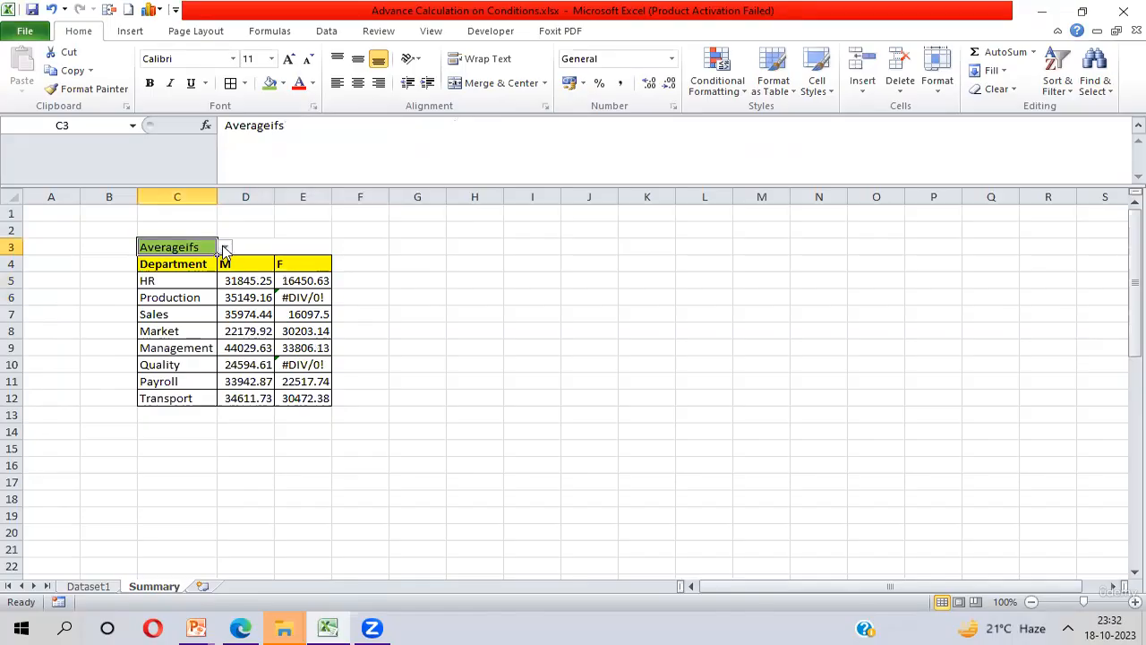
left_click(224, 248)
left_click(225, 250)
Extend the D5 formula after the AVERAGEIFS branch with another nested IF testing whether $C$3 equals "Sumifs", removing the two outer closing brackets
left_click(248, 280)
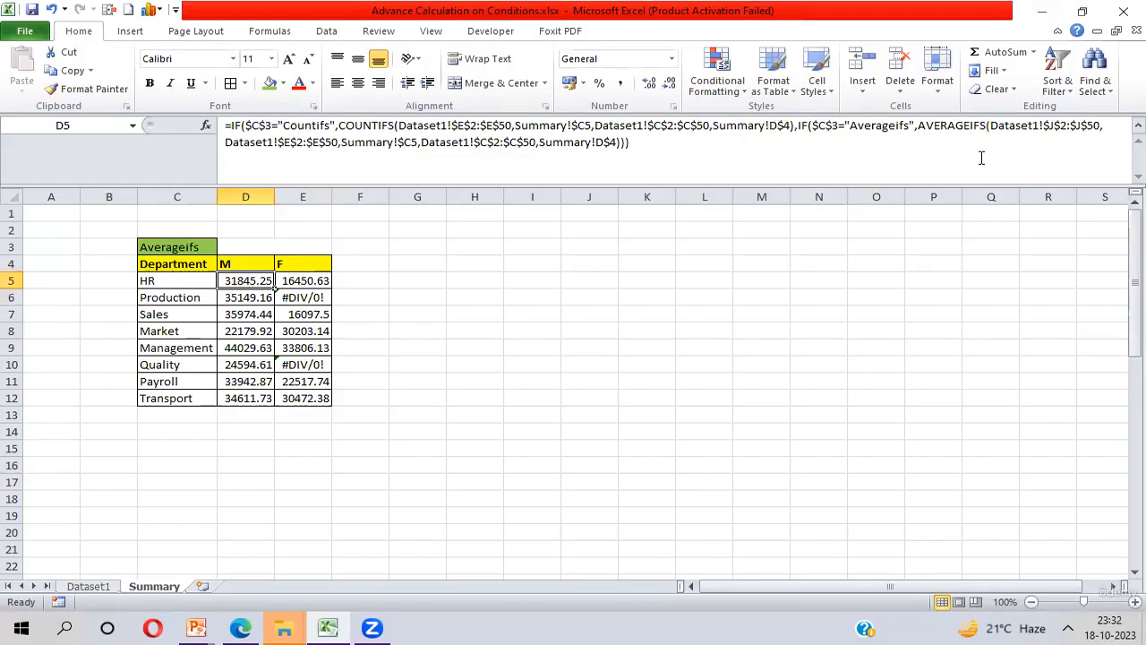
left_click(664, 140)
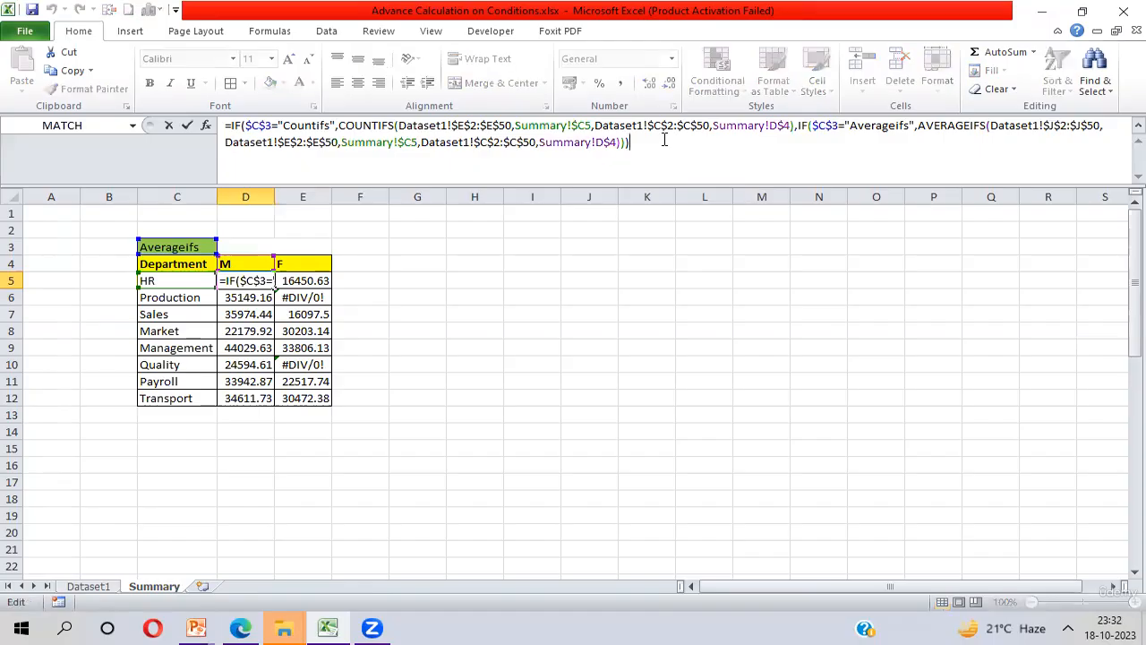
key("BackSpace")
key("BackSpace")
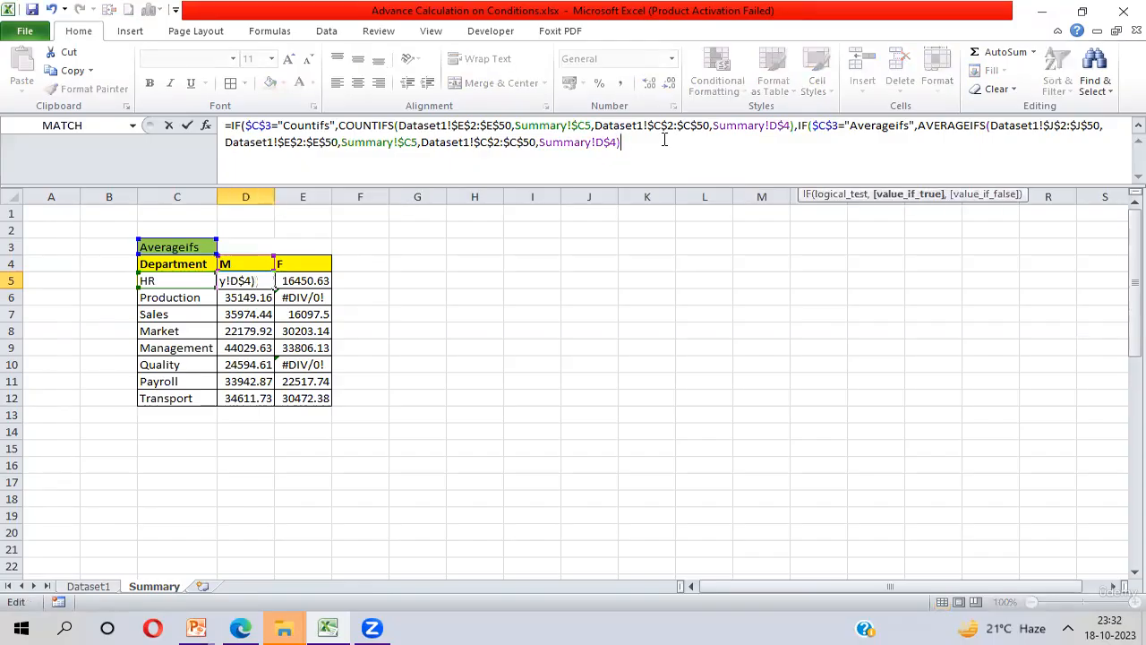
type(",")
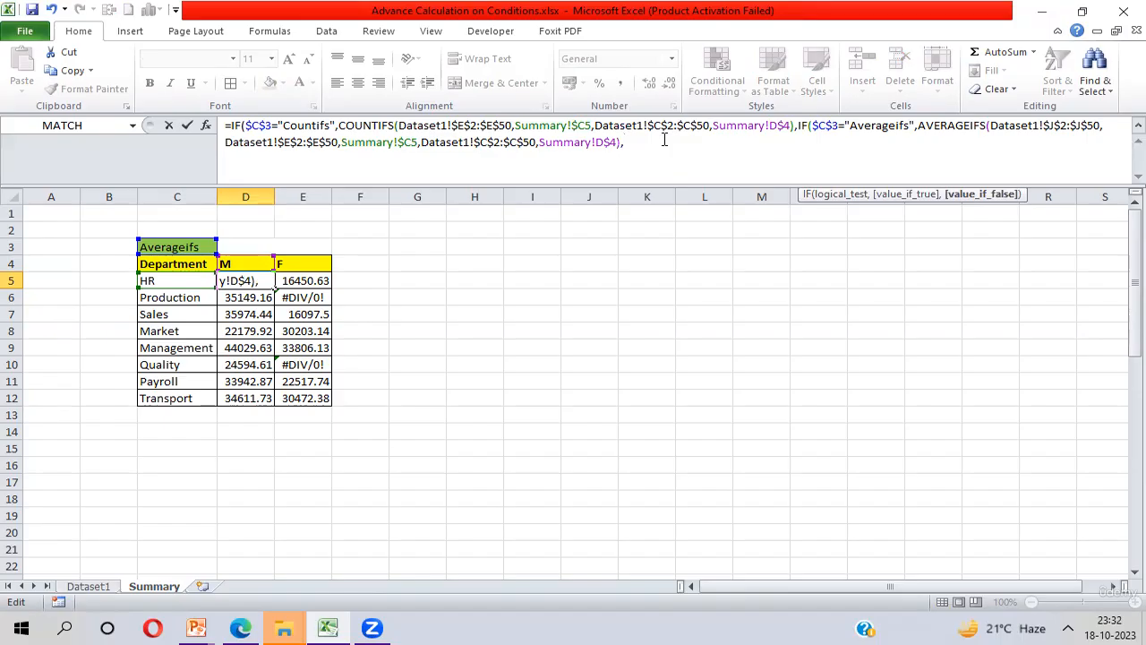
type("IF(")
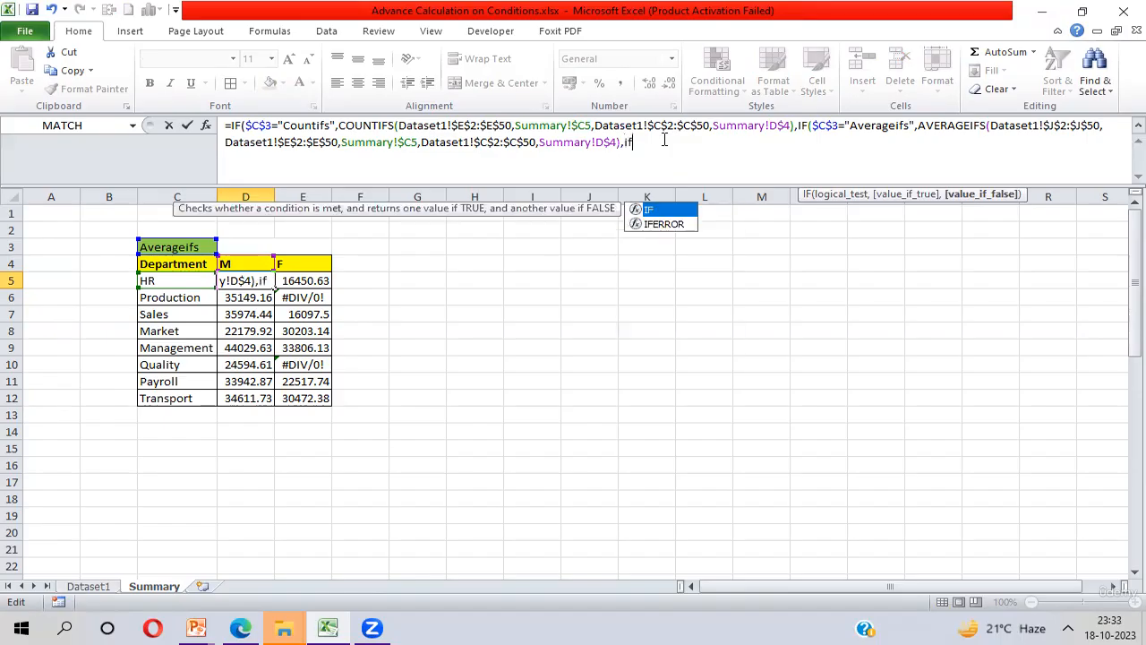
left_click(168, 249)
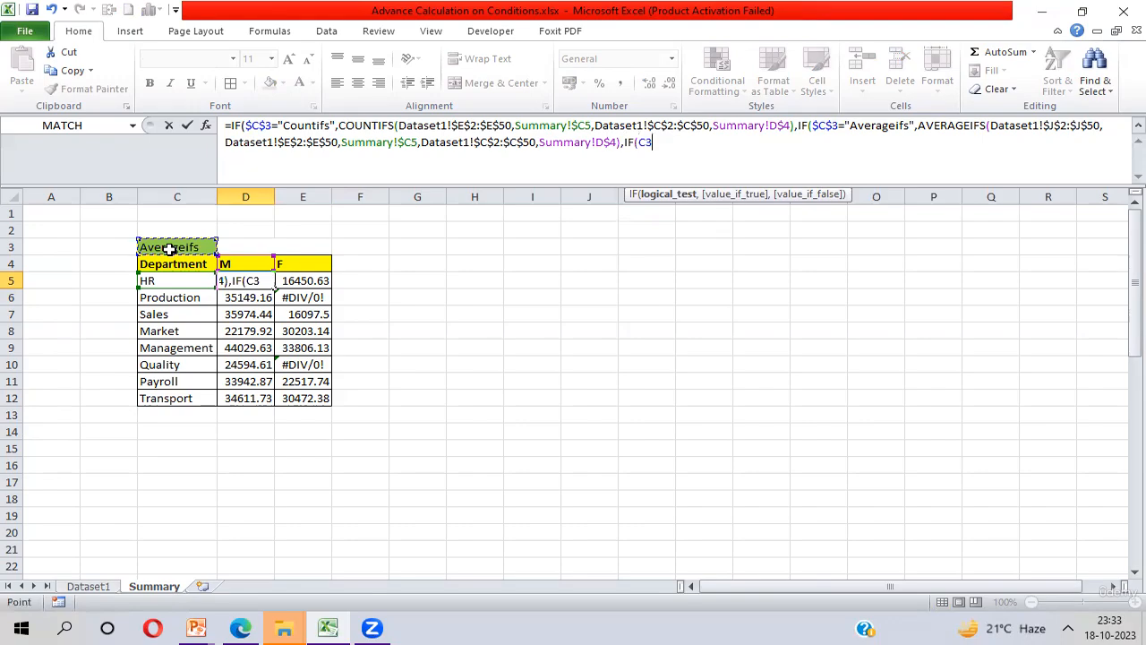
key("F4")
type("=")
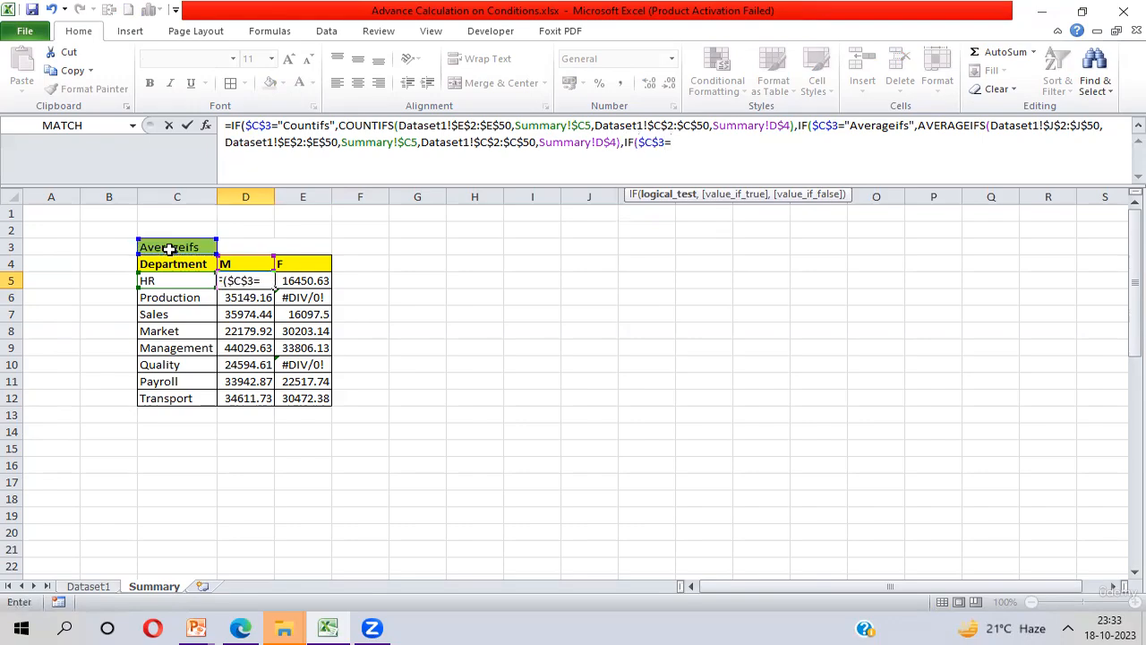
type("\"Sumifs\"")
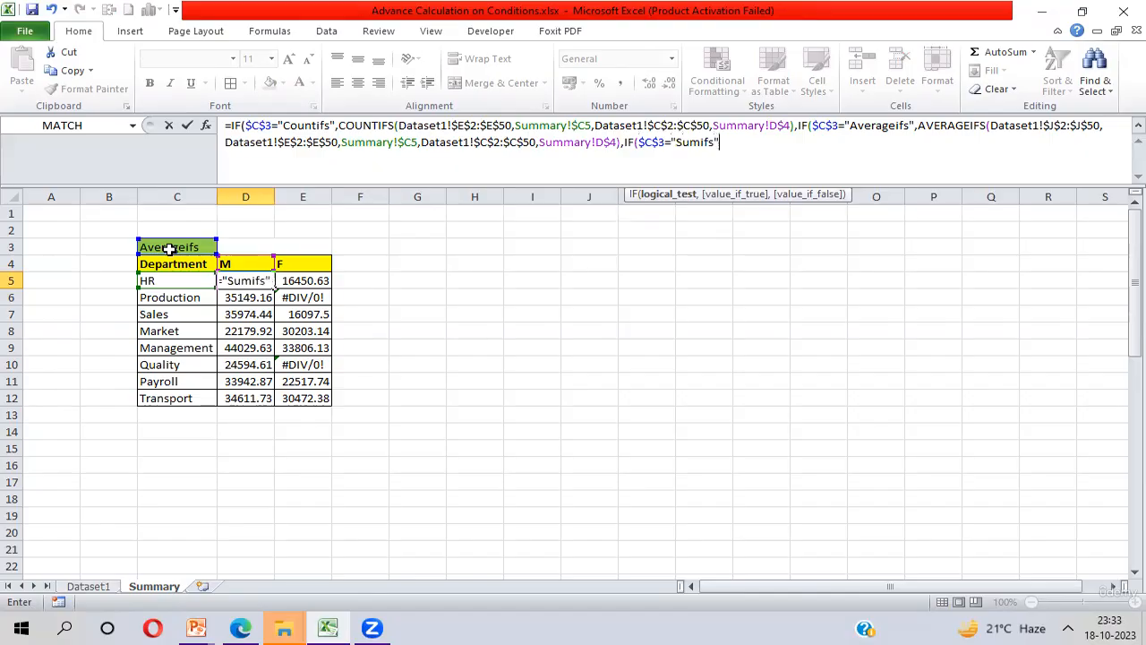
Add SUMIFS as the value if true, with the Total Salary data on Dataset1, locked as $J$2:$J$50, as its sum range
type(",sumifs")
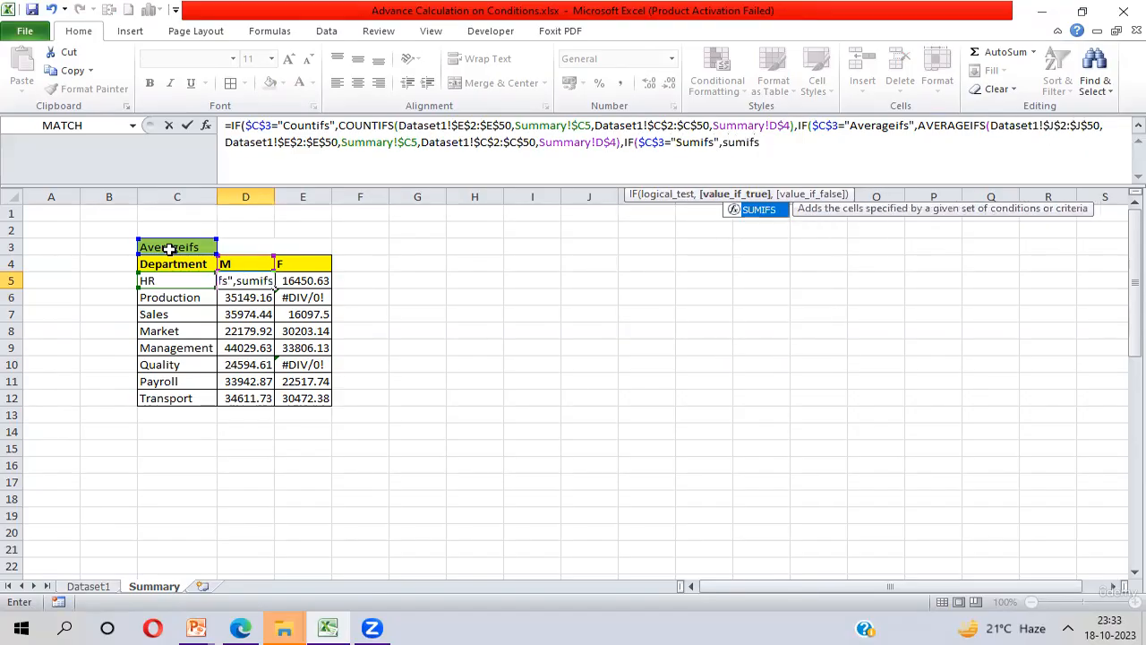
key("Tab")
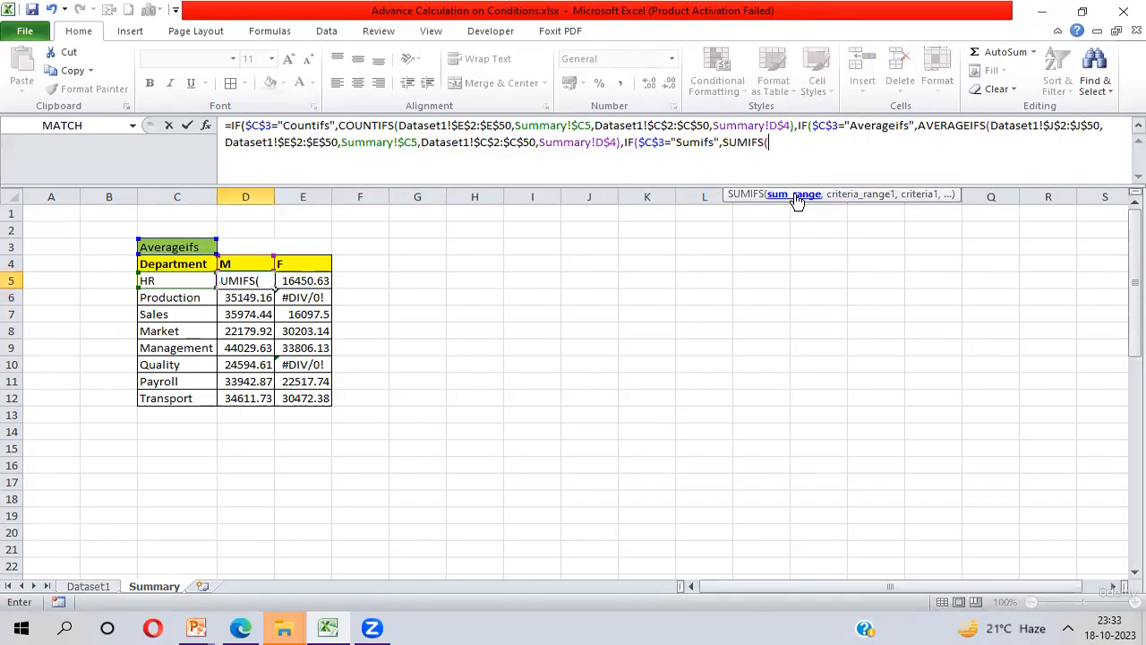
key("ctrl+Page_Up")
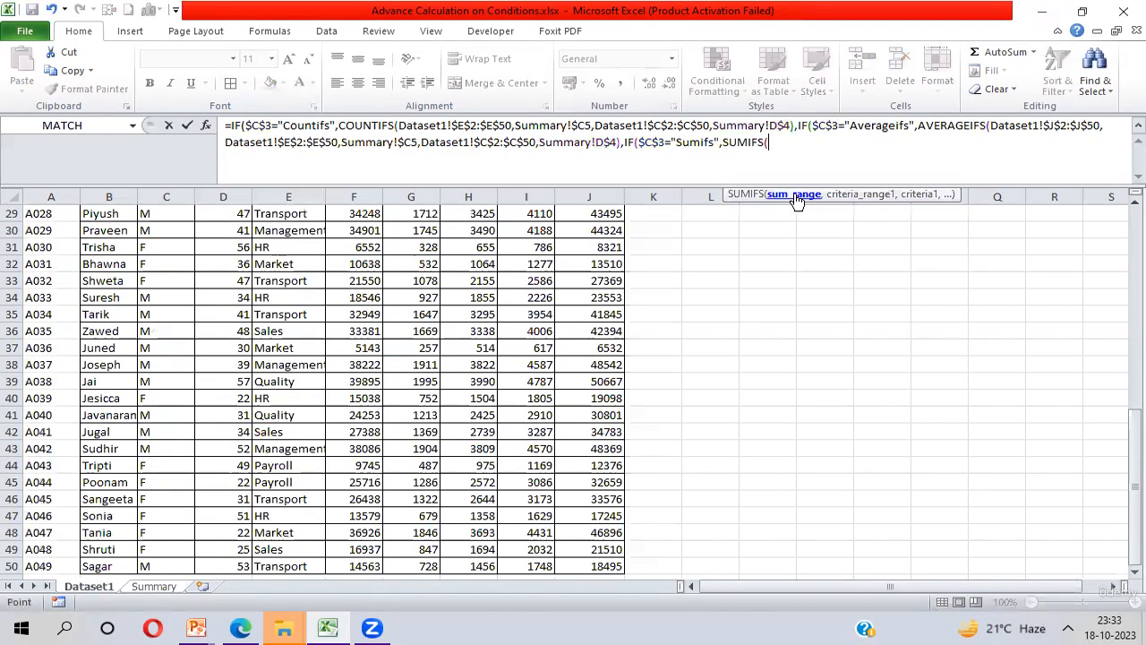
left_click(601, 330)
key("ctrl+Up")
key("Down")
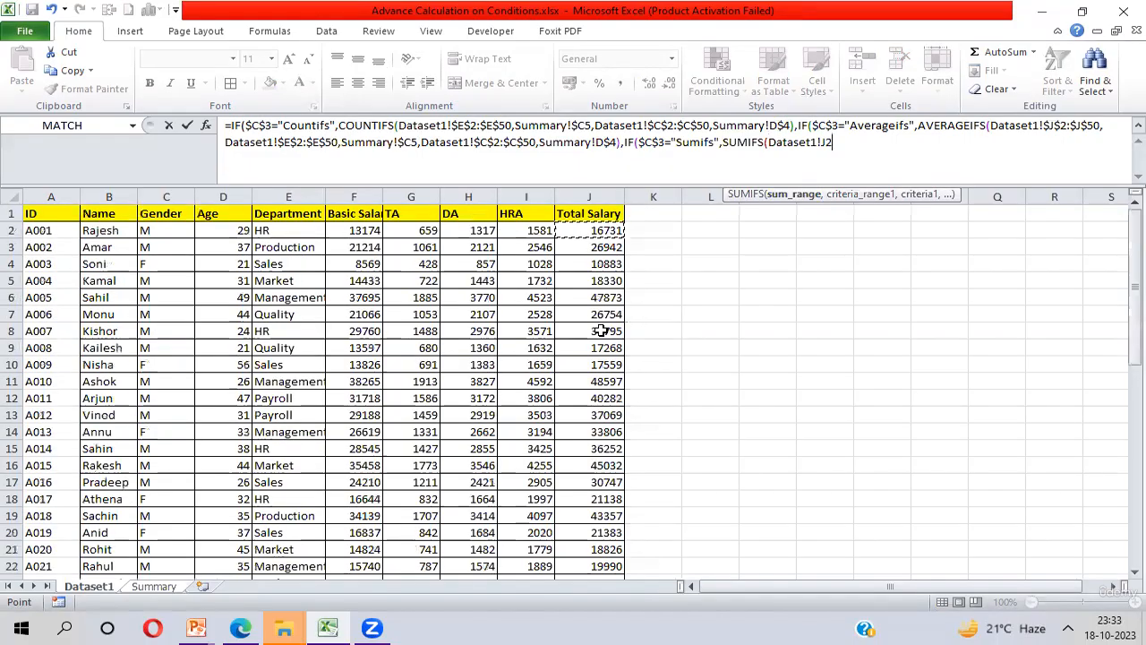
key("ctrl+shift+Down")
key("F4")
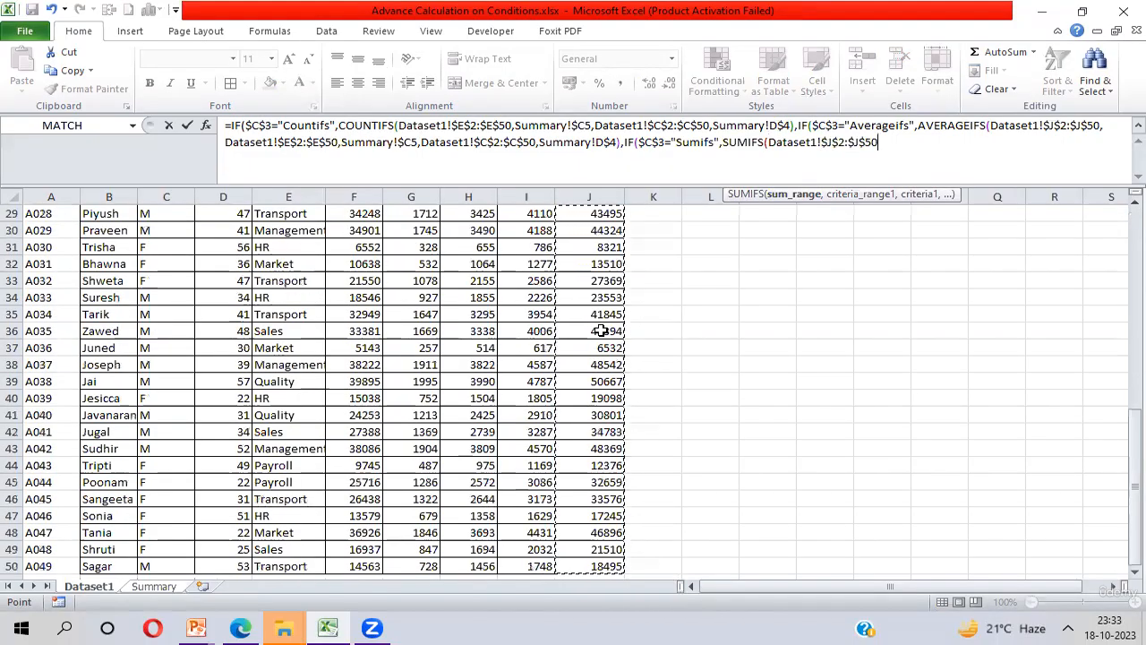
type(",")
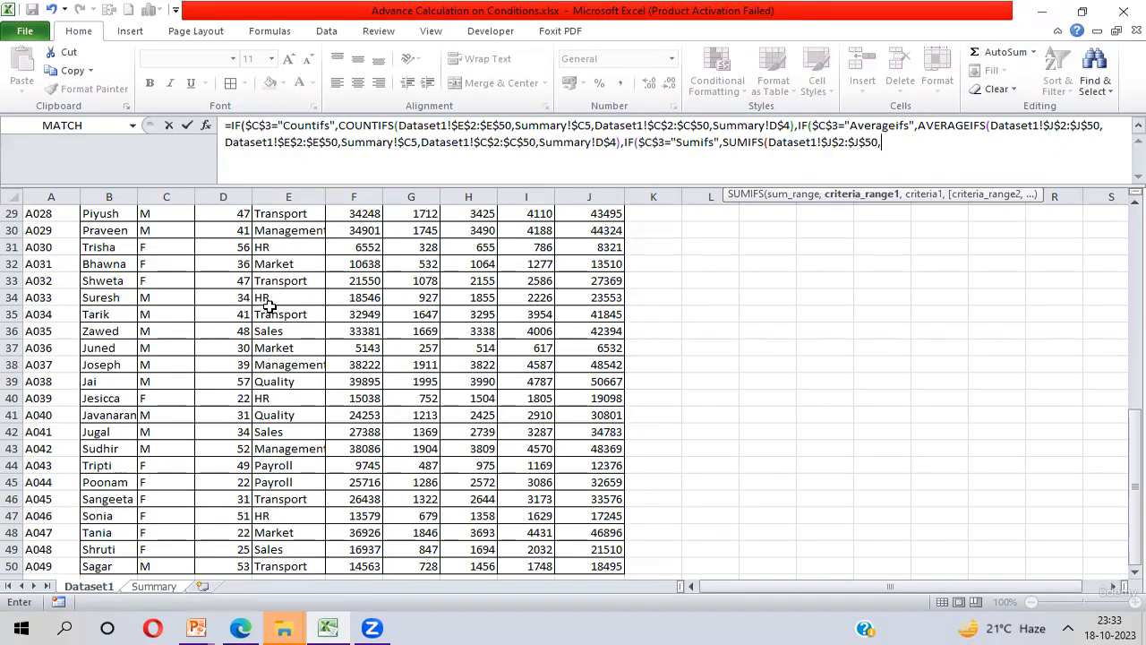
Add the Gender data on Dataset1, locked as $C$2:$C$50, as the first criteria range of SUMIFS
left_click(173, 304)
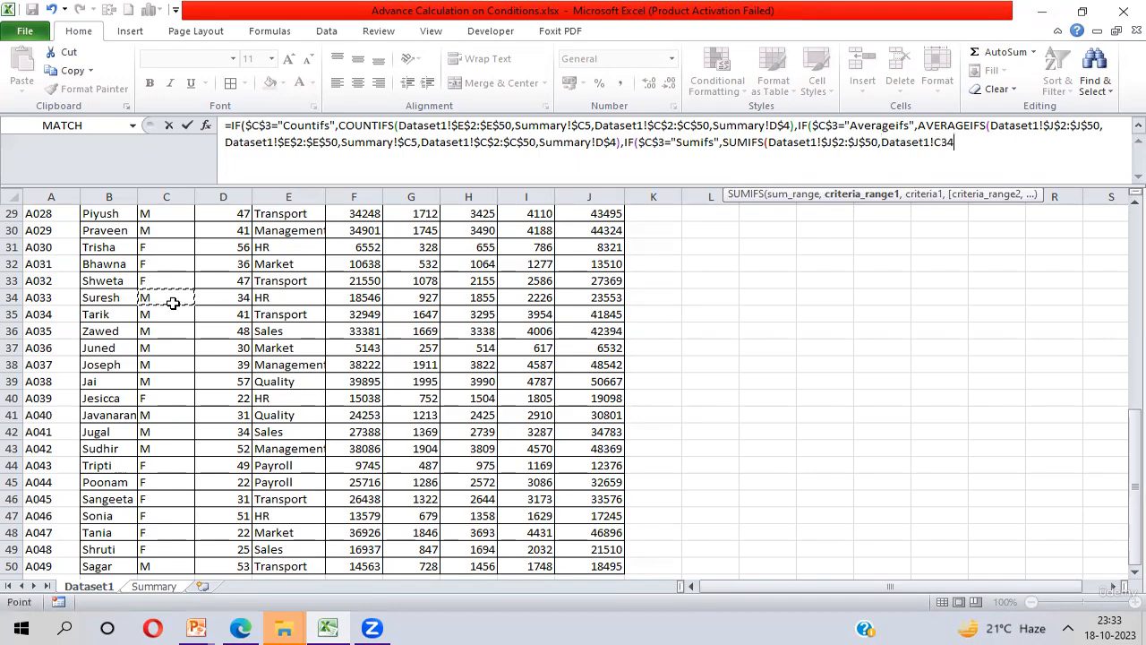
key("ctrl+Up")
key("Down")
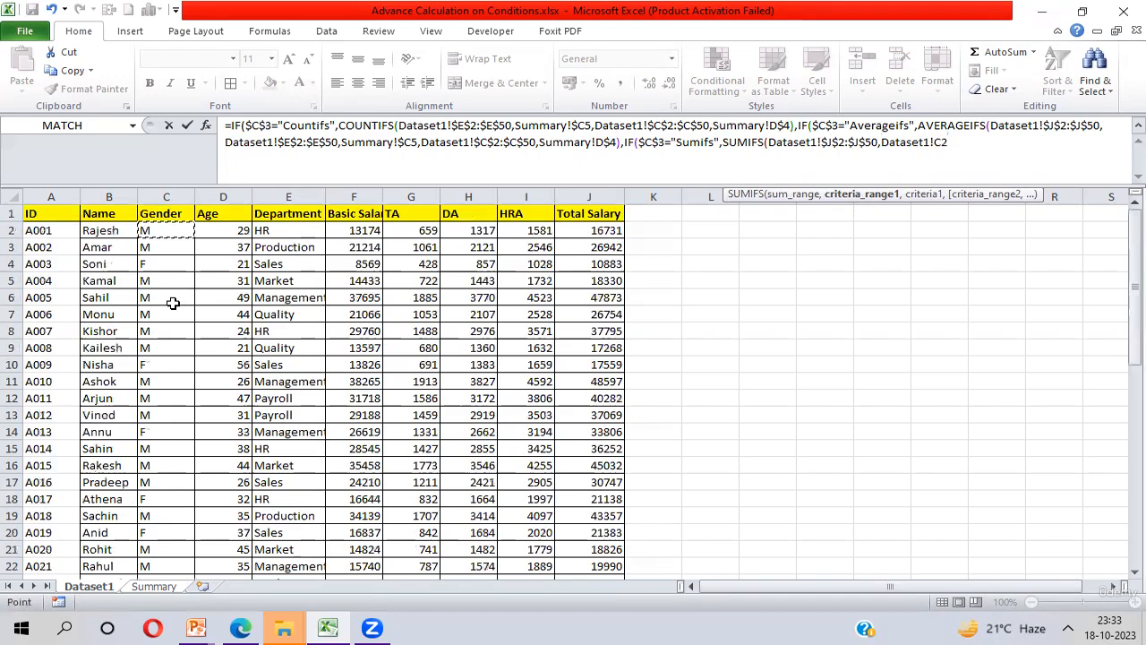
key("ctrl+shift+Down")
key("F4")
type(",")
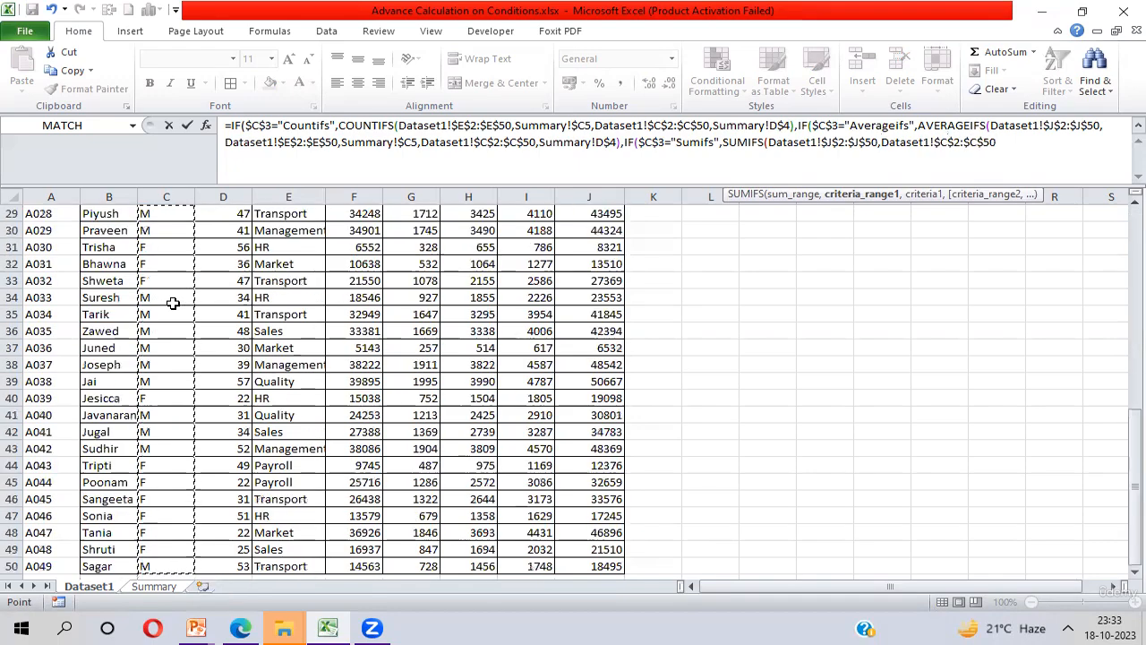
Use the M header on the Summary sheet, row-locked as D$4, as the first SUMIFS criterion
key("ctrl+Page_Down")
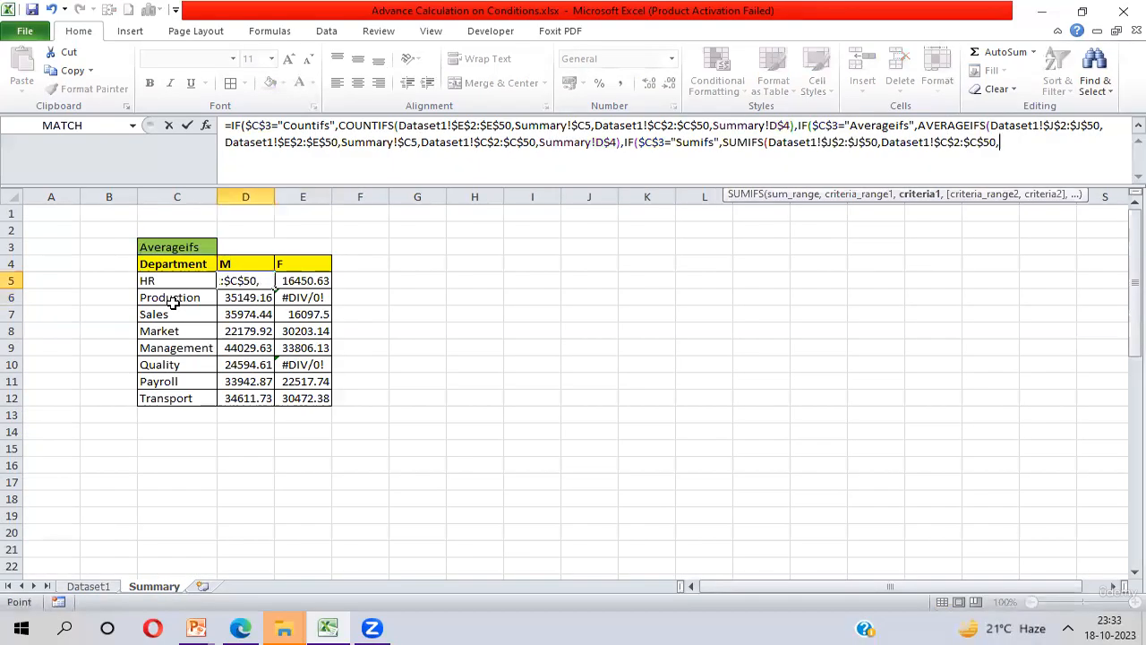
left_click(256, 262)
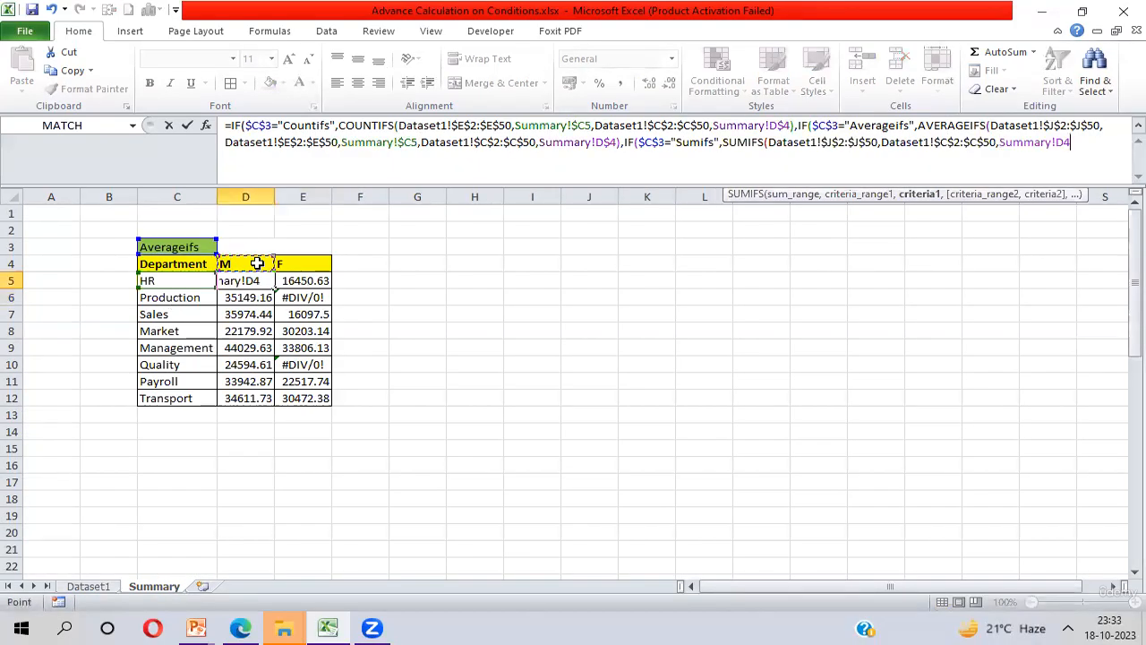
key("F4")
key("F4")
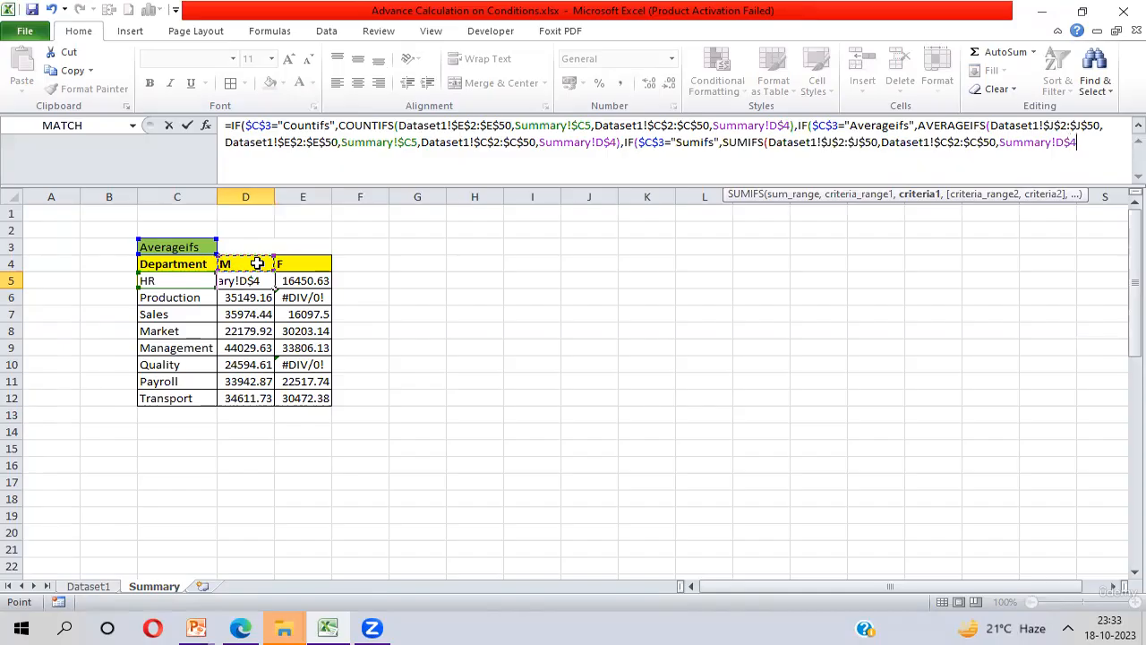
type(",")
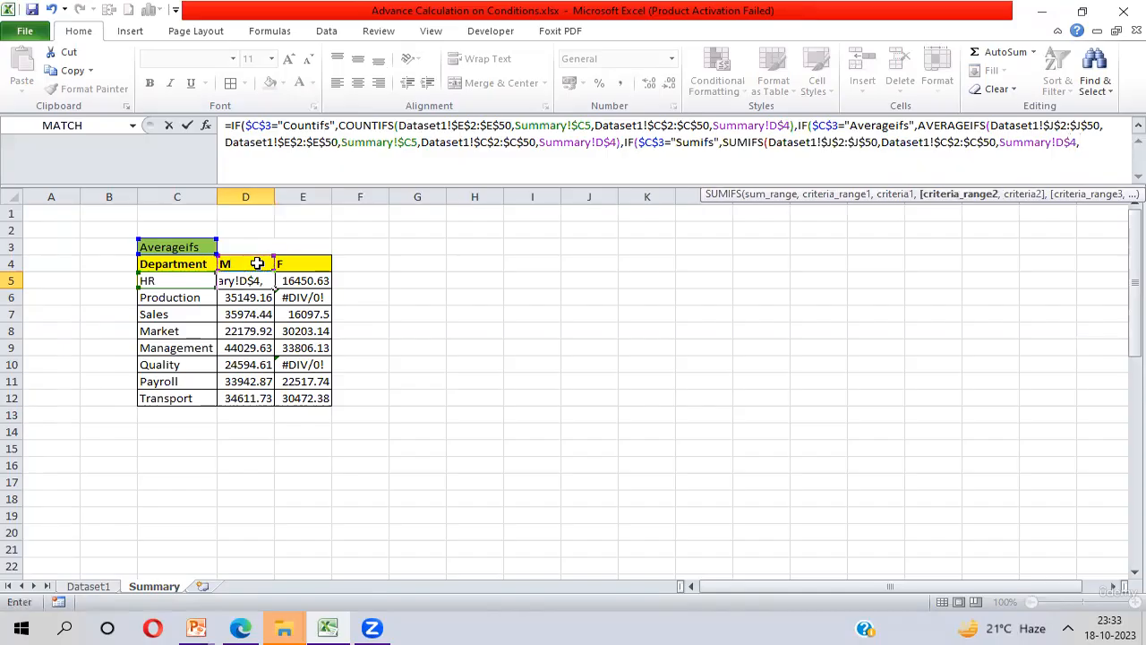
Add the Department data on Dataset1, locked as $E$2:$E$50, as the second criteria range of SUMIFS
left_click(87, 587)
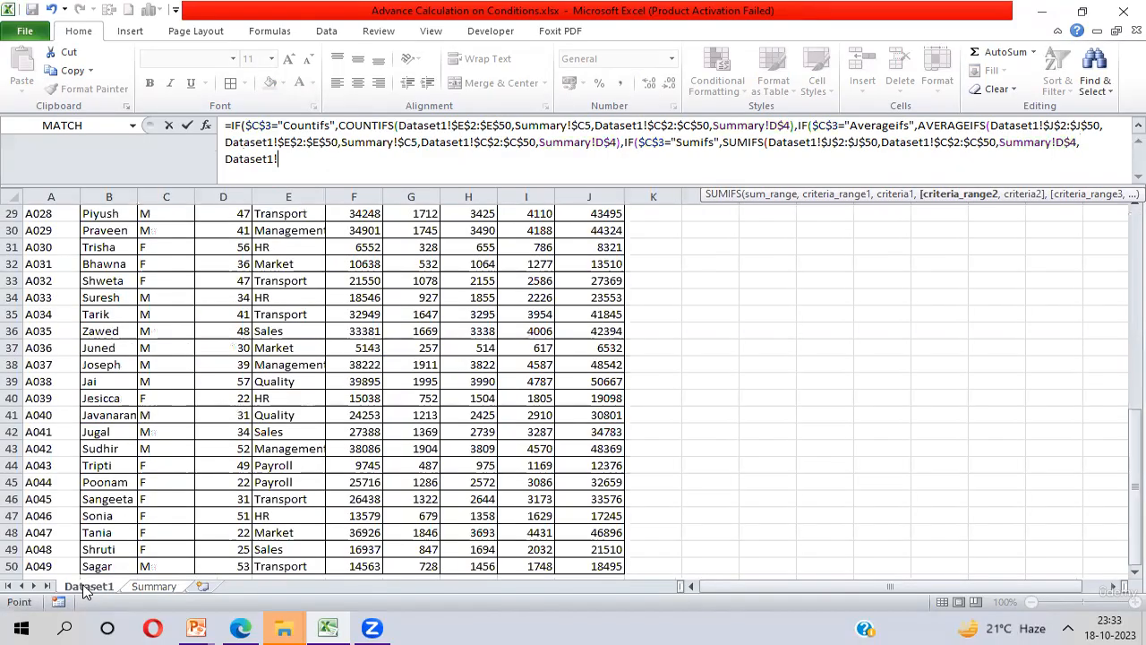
left_click(274, 385)
key("ctrl+Up")
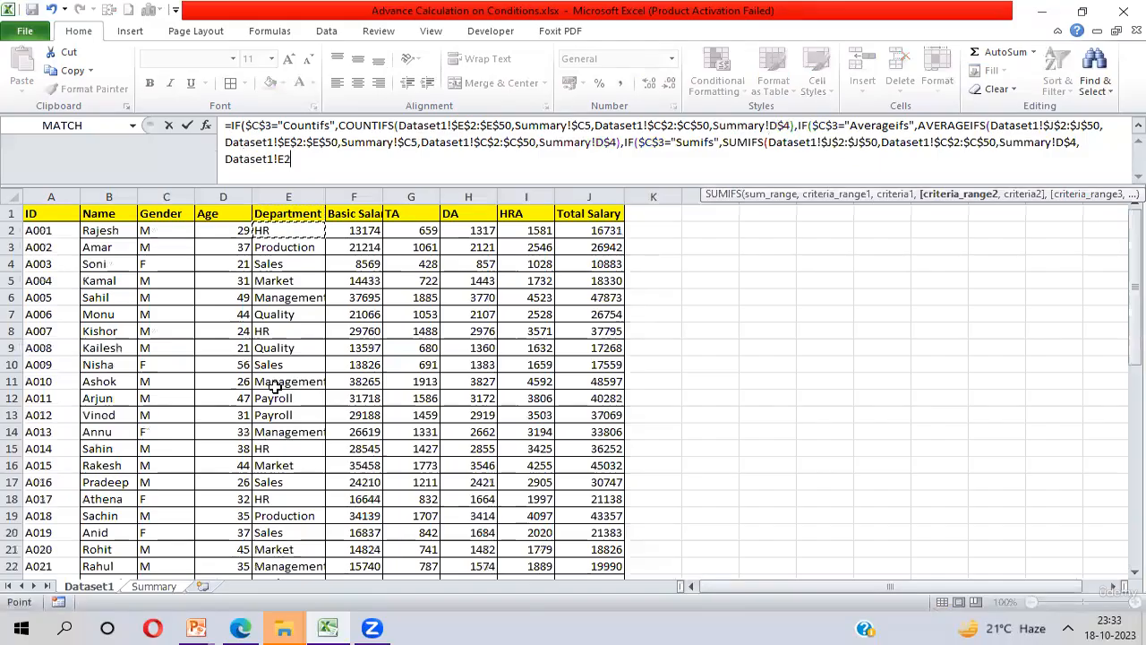
key("ctrl+shift+Down")
key("F4")
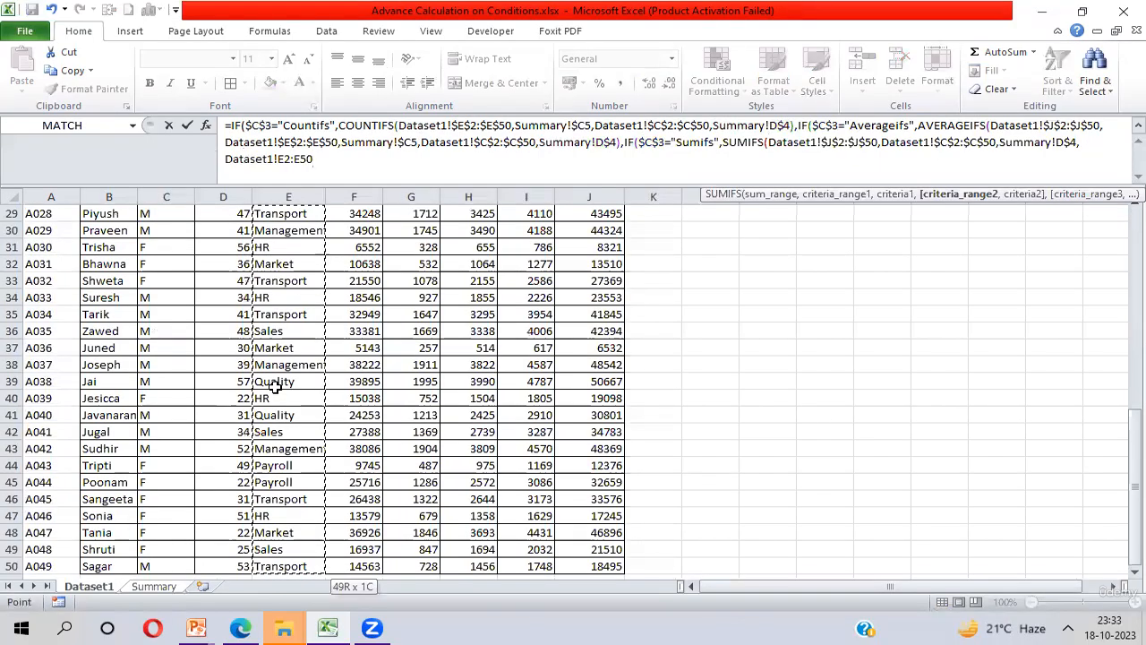
type(",")
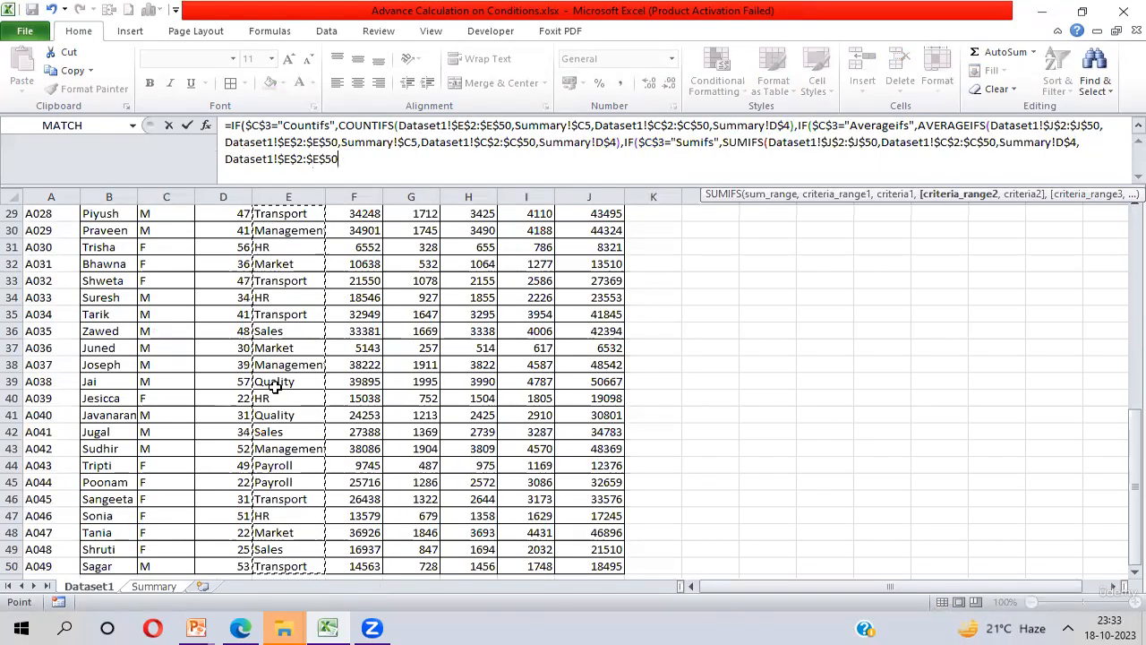
Use the HR department cell, column-locked as Summary!$C5, as the second SUMIFS criterion and enter the formula with its closing brackets corrected
key("ctrl+Page_Down")
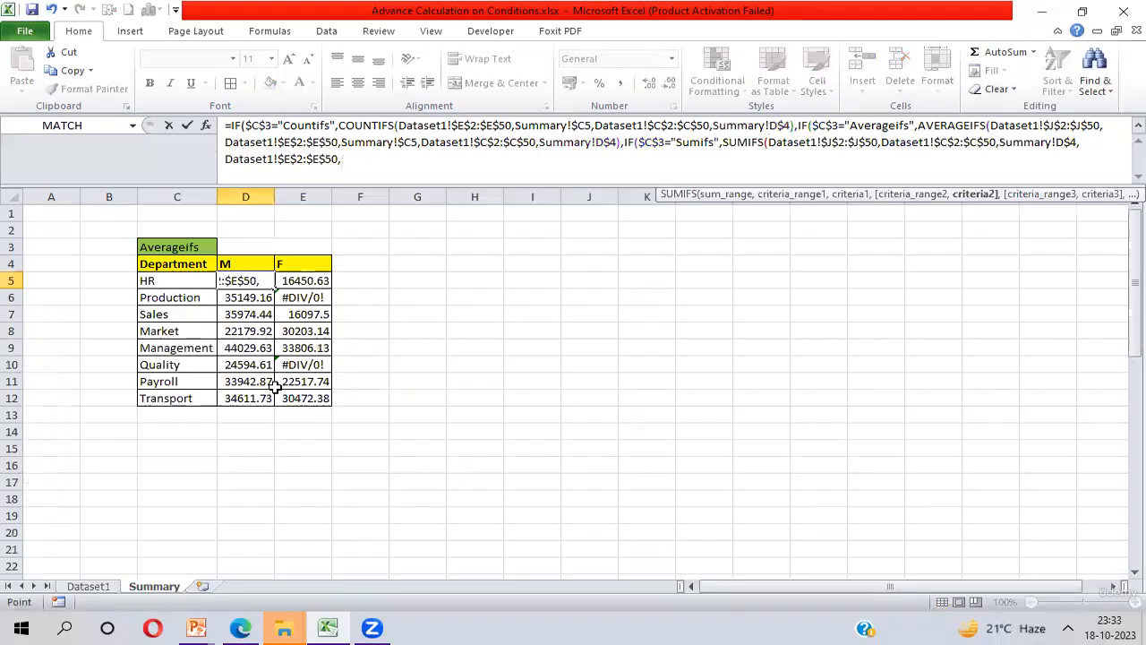
left_click(180, 281)
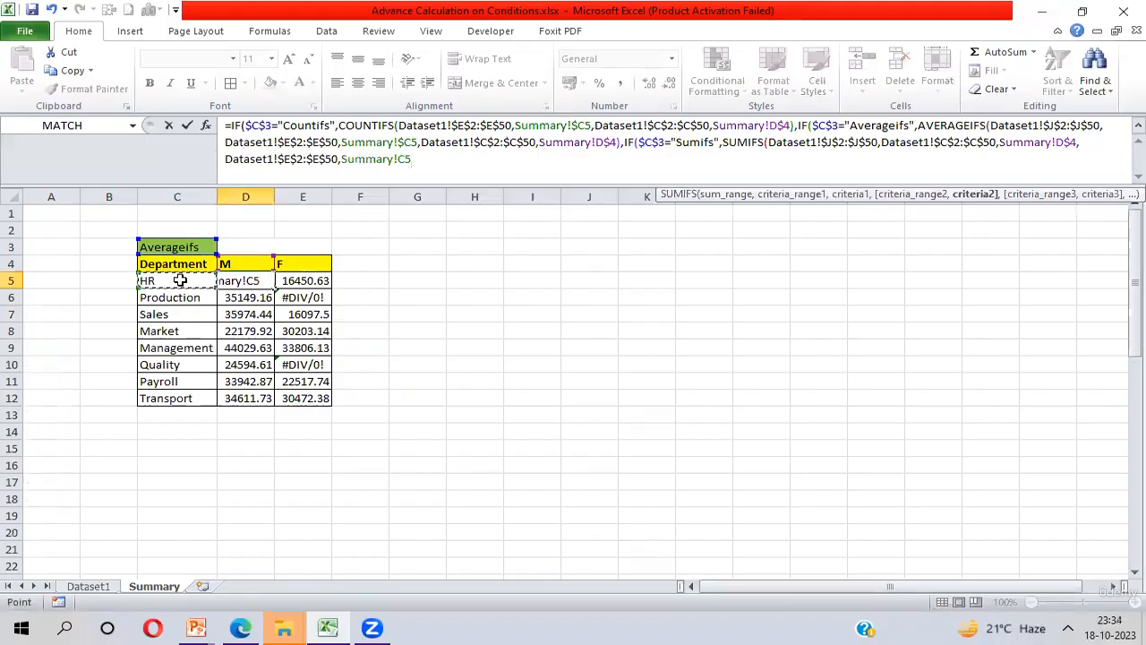
key("F4")
key("F4")
key("F4")
type(")")
key("Return")
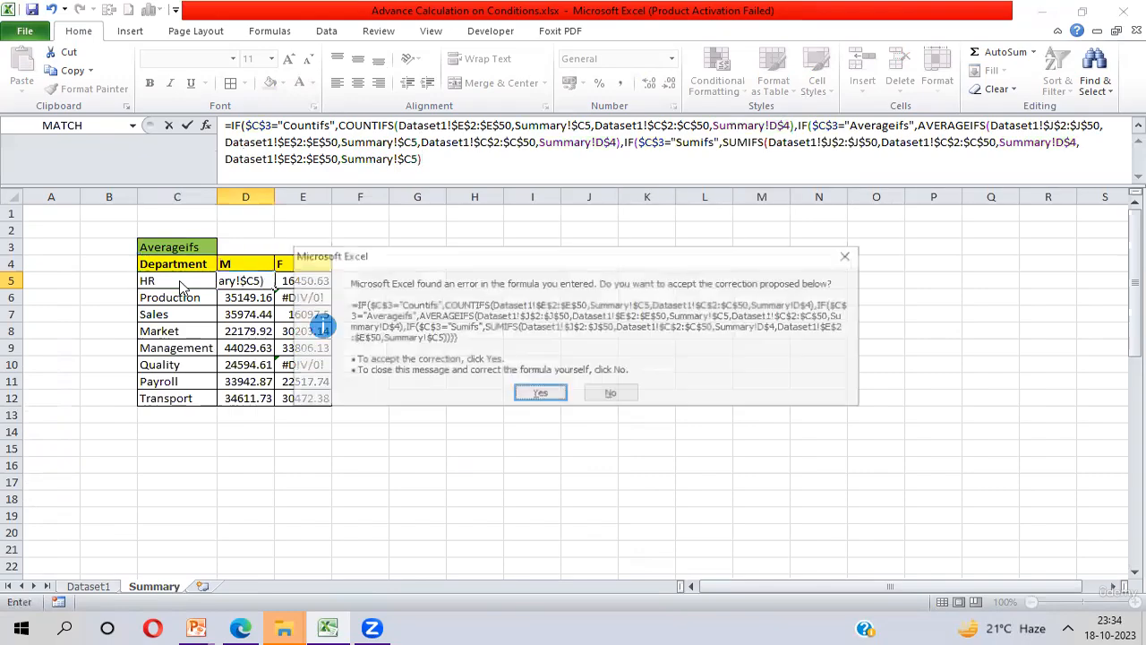
key("Return")
Fill the completed D5 formula with the SUMIFS branch across and down D5:E12
key("Up")
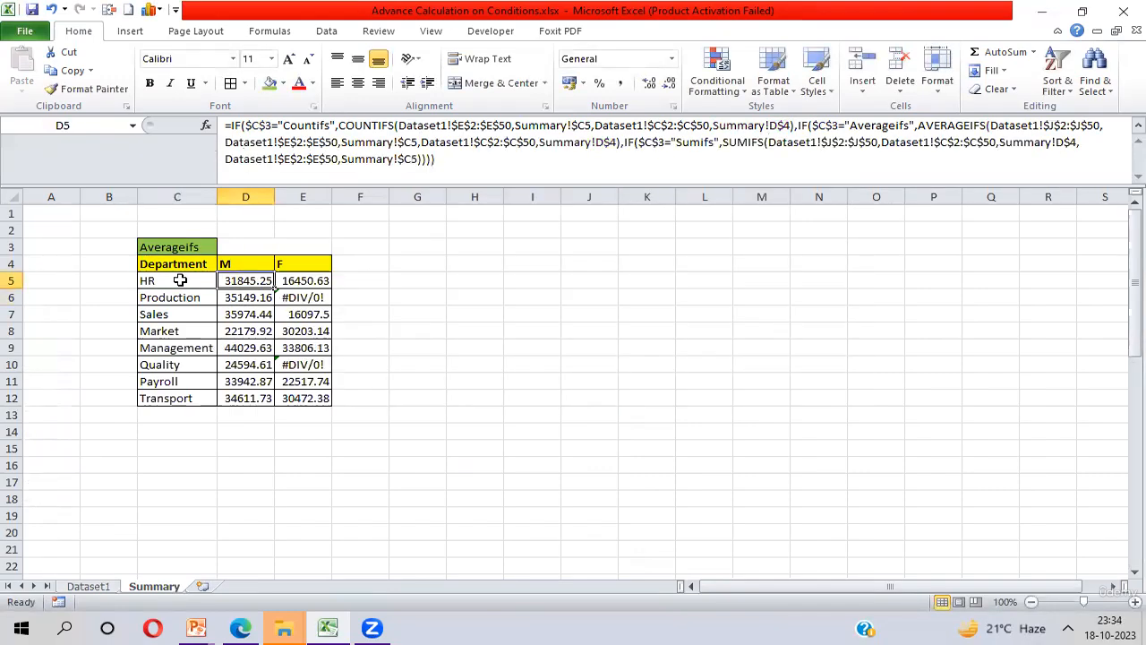
key("shift+Right")
key("ctrl+shift+Down")
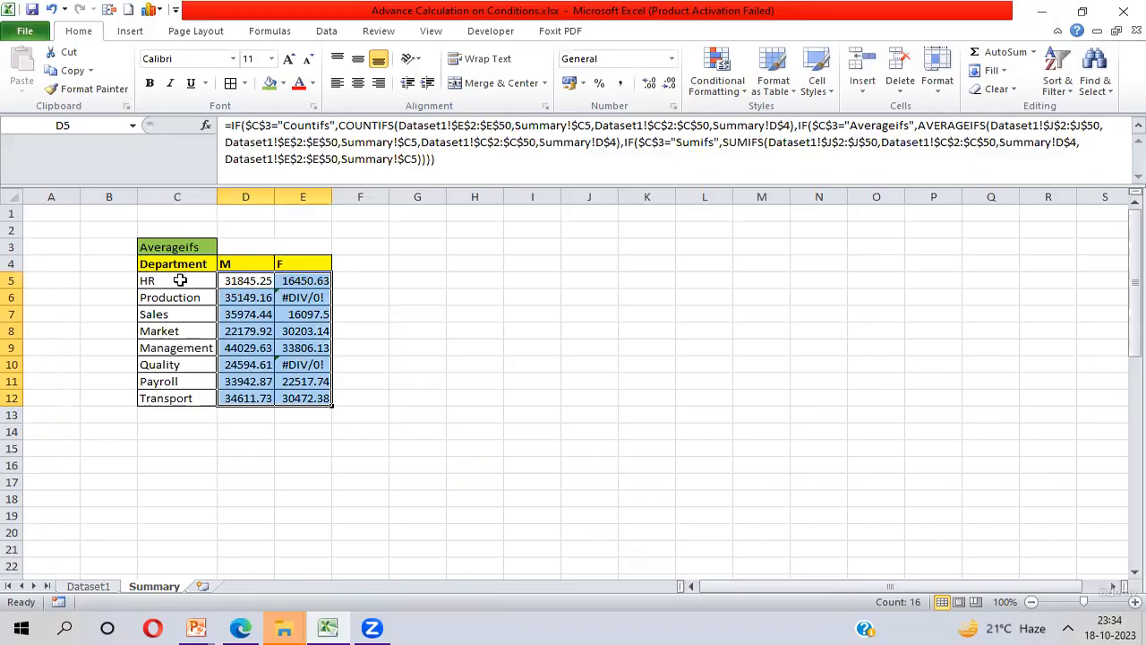
Test the table by switching the calculation choice in C3 to Sumifs and back to Averageifs
key("Up")
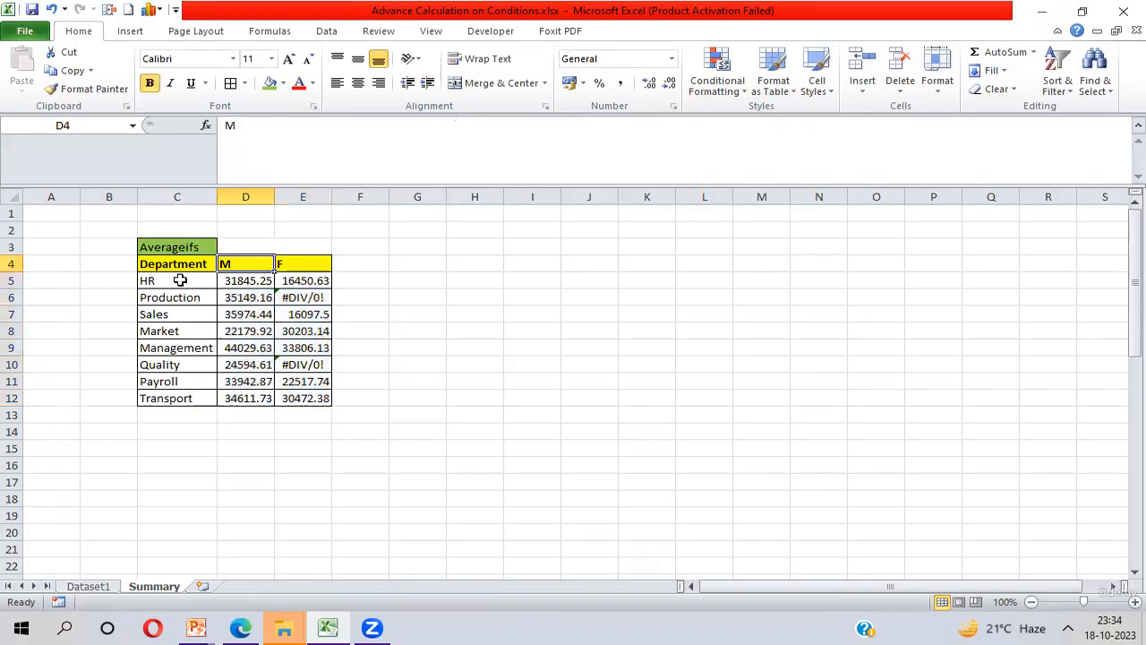
key("Up")
key("Left")
key("alt+Down")
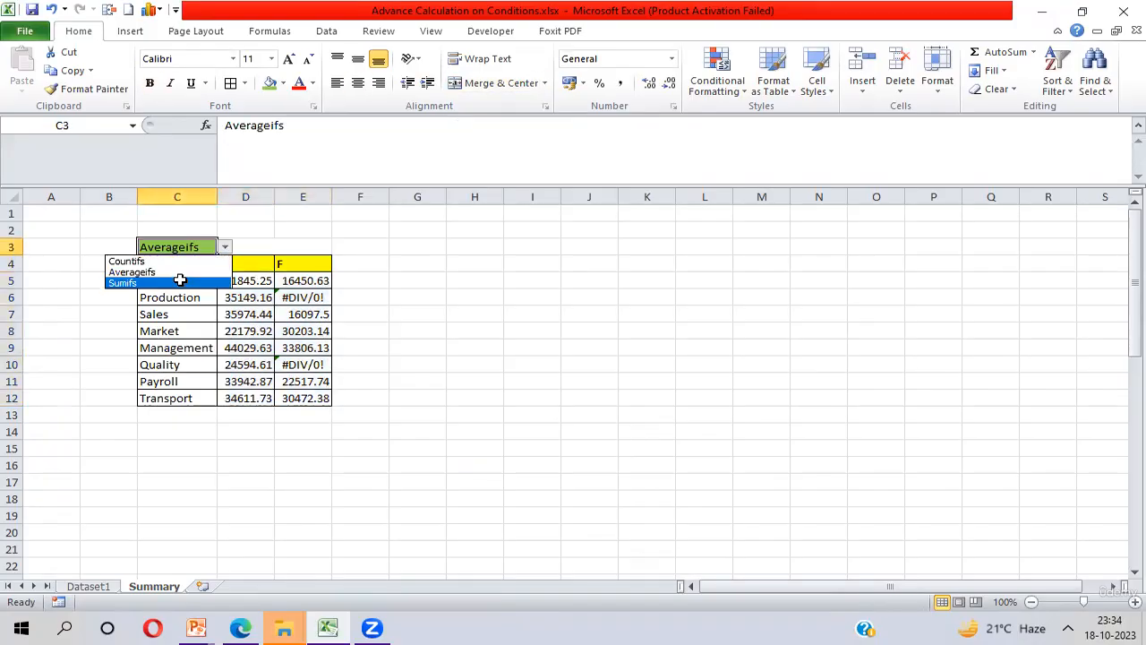
left_click(180, 282)
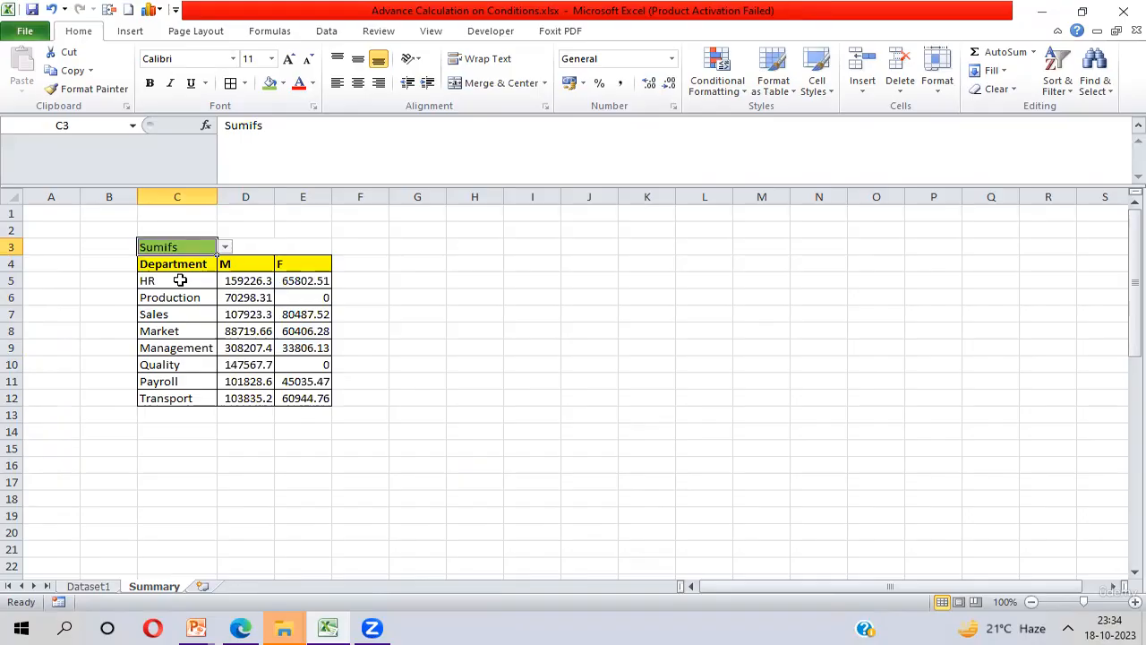
key("alt+Down")
key("Up")
key("Return")
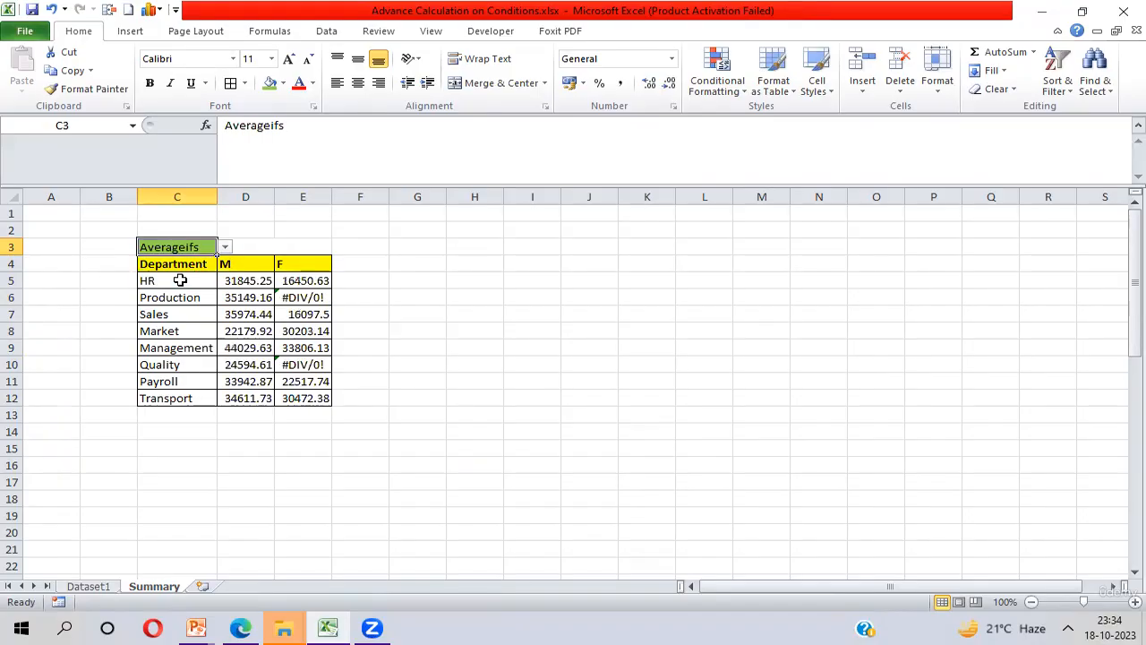
Set the calculation choice in C3 to Countifs
key("alt+Down")
key("Up")
key("Up")
key("Return")
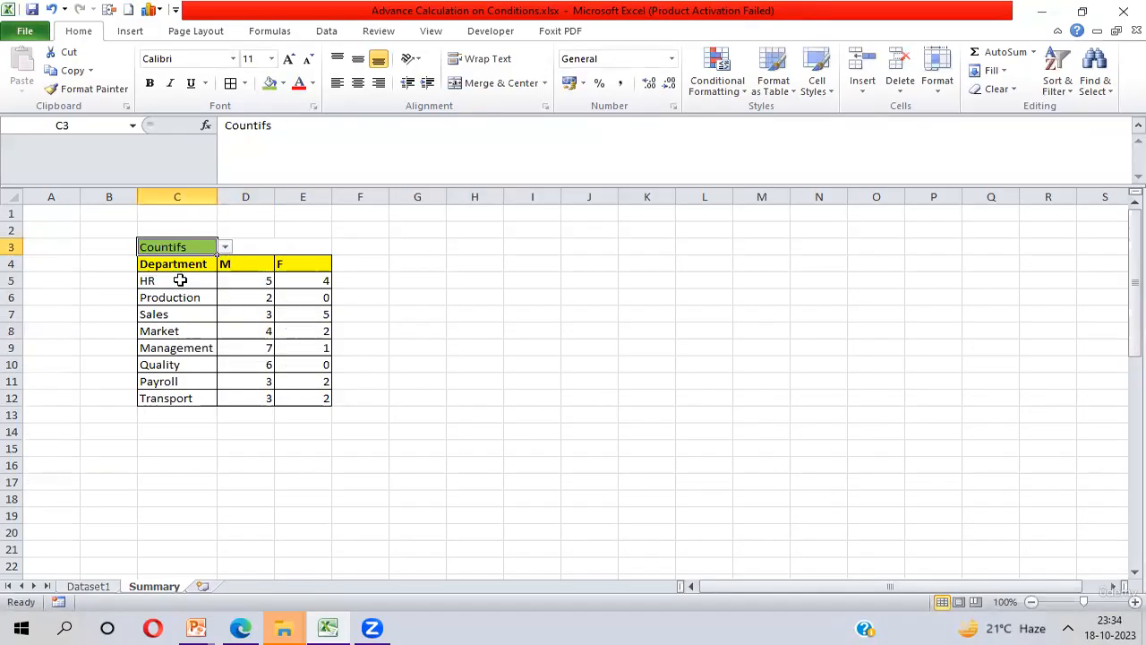
Set the calculation choice in C3 to Averageifs
key("alt+Down")
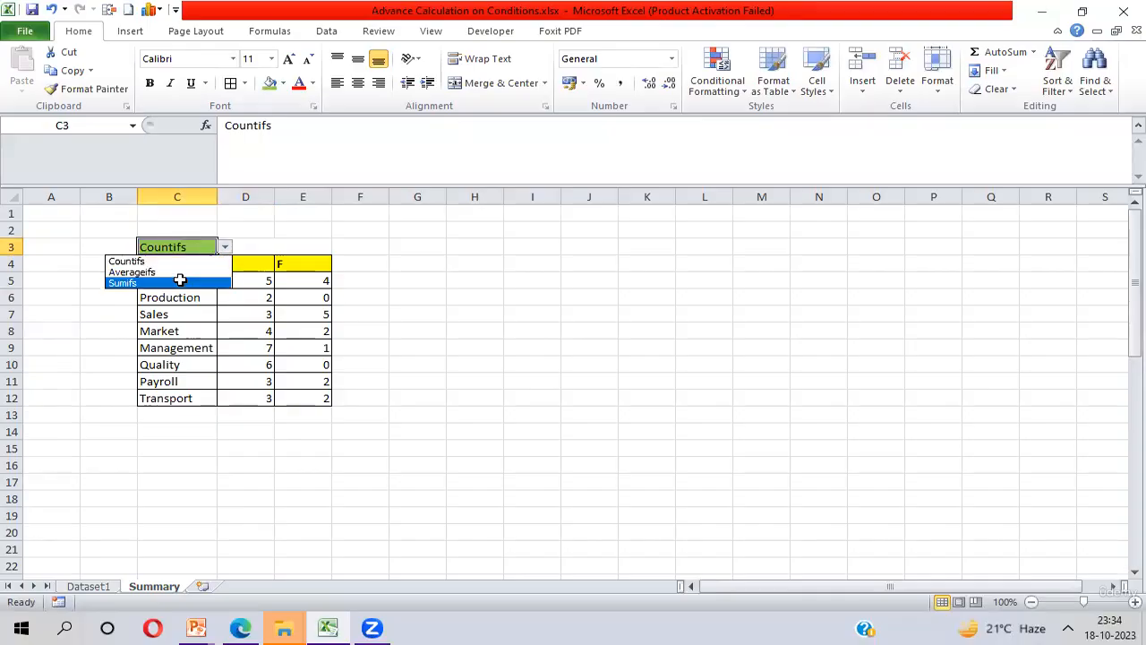
key("Up")
key("Return")
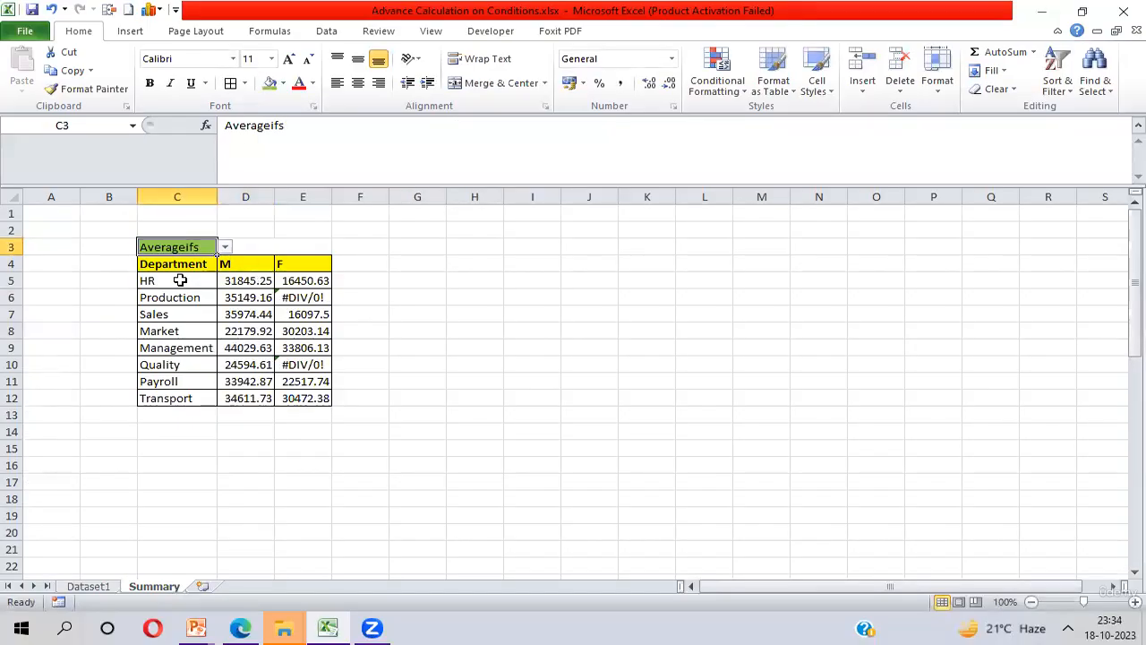
Wrap the nested IF formula in D5 in IFERROR with 0 as the value if error
key("Down")
key("Down")
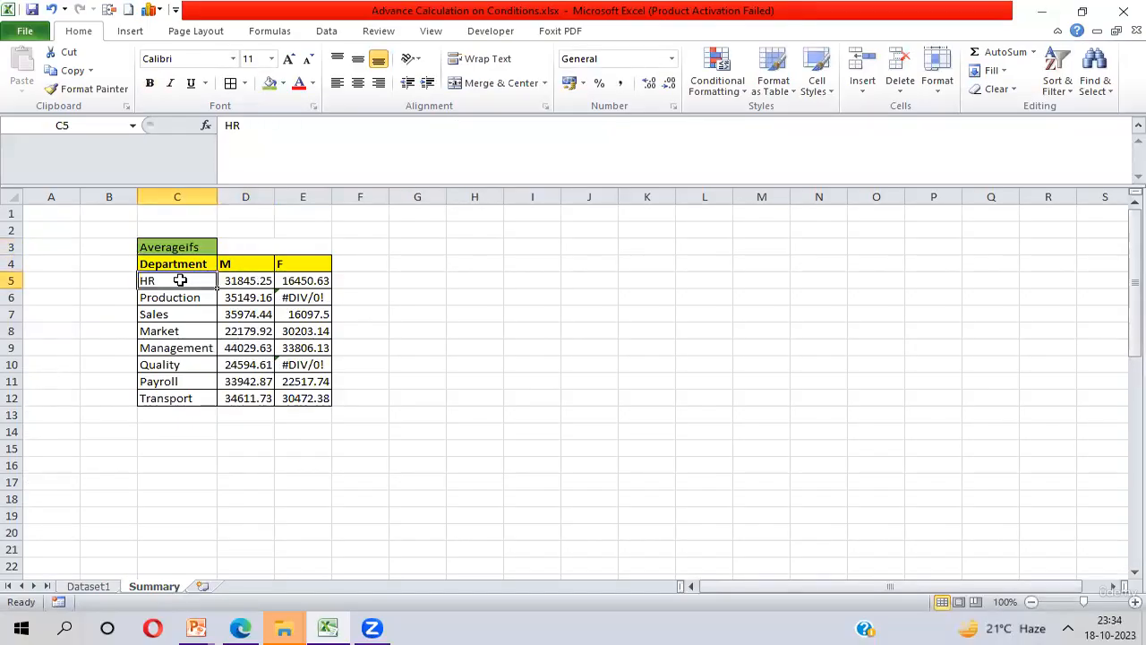
key("Right")
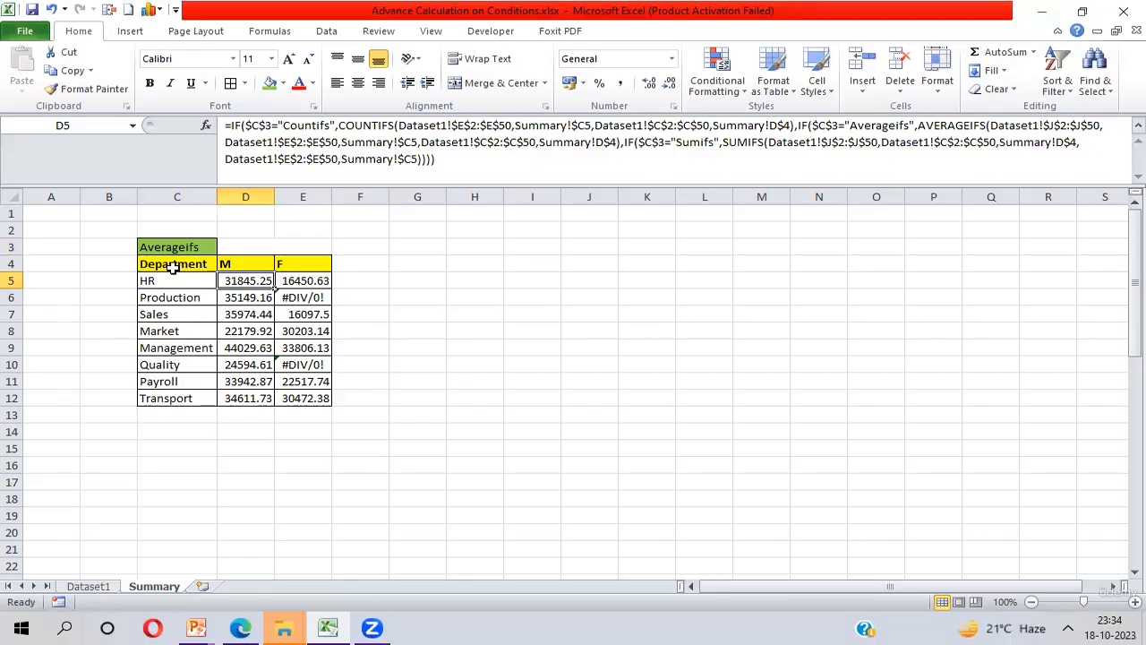
left_click(230, 125)
type("if")
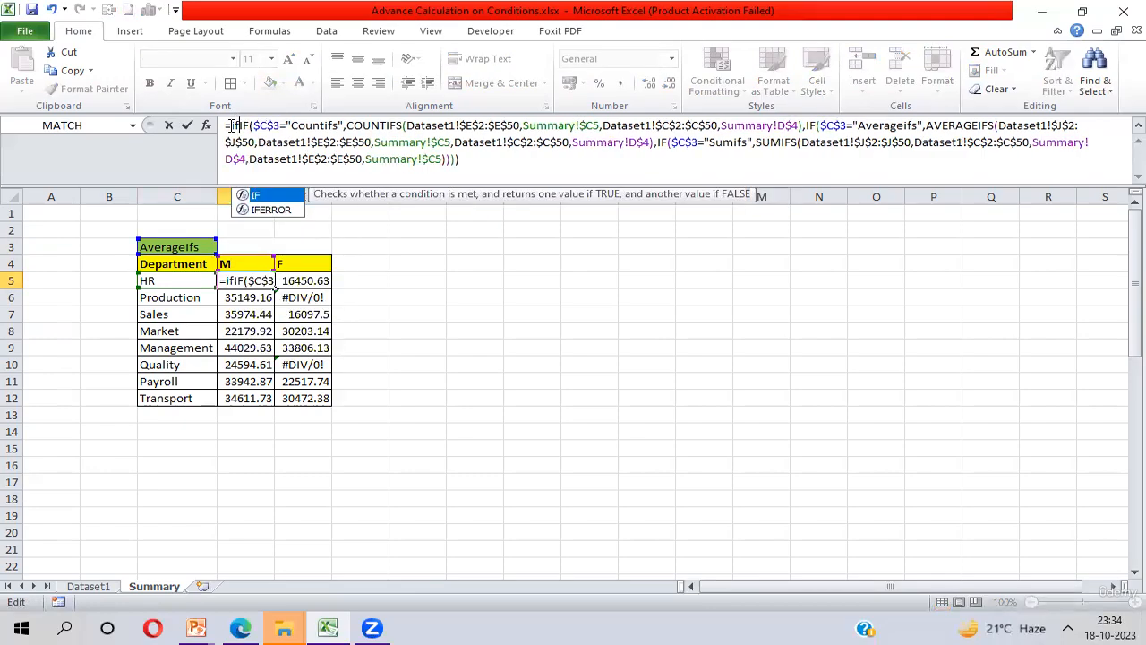
key("Down")
key("Tab")
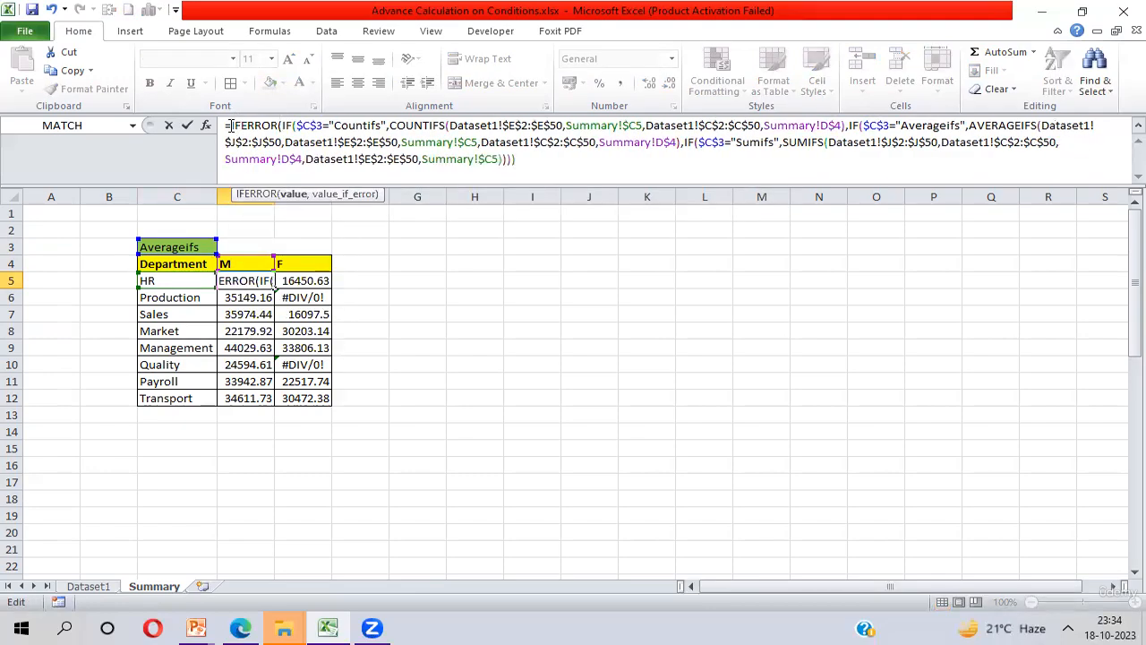
left_click(557, 162)
type(",0")
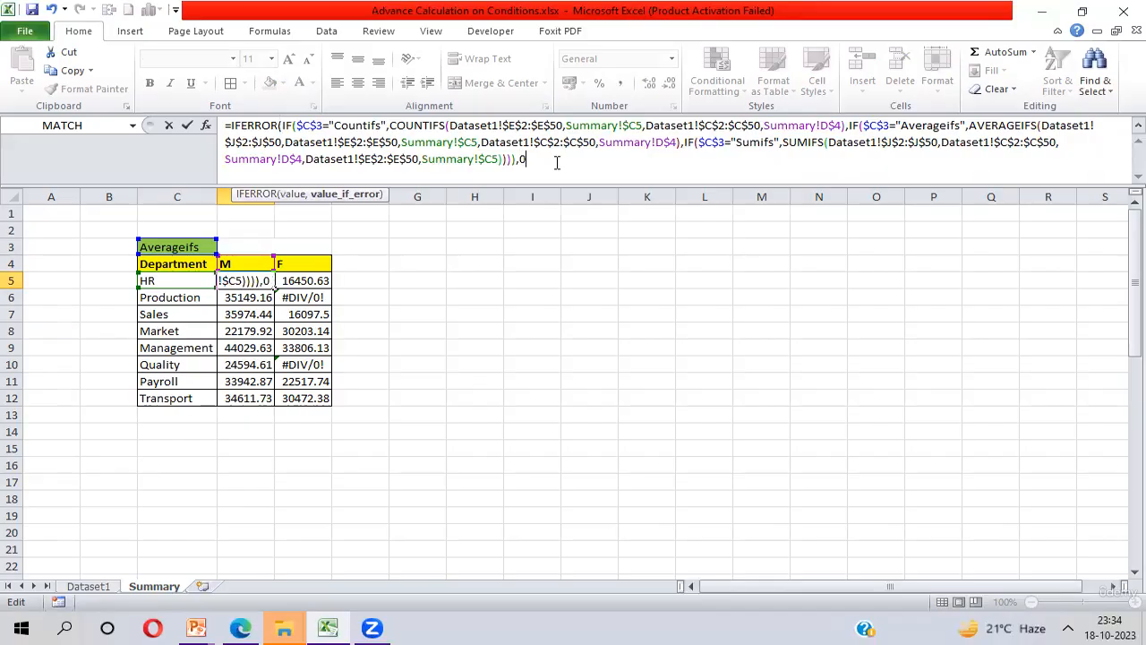
key("Return")
key("Return")
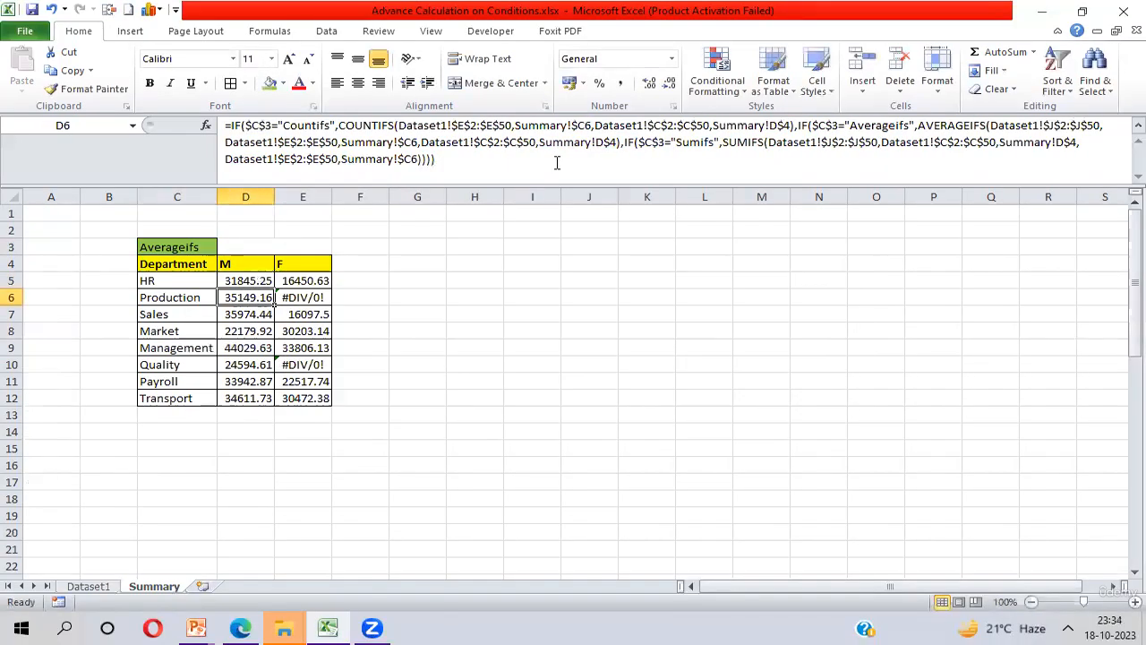
Fill the IFERROR version of the D5 formula across and down D5:E12
key("Up")
key("shift+Right")
key("ctrl+shift+Down")
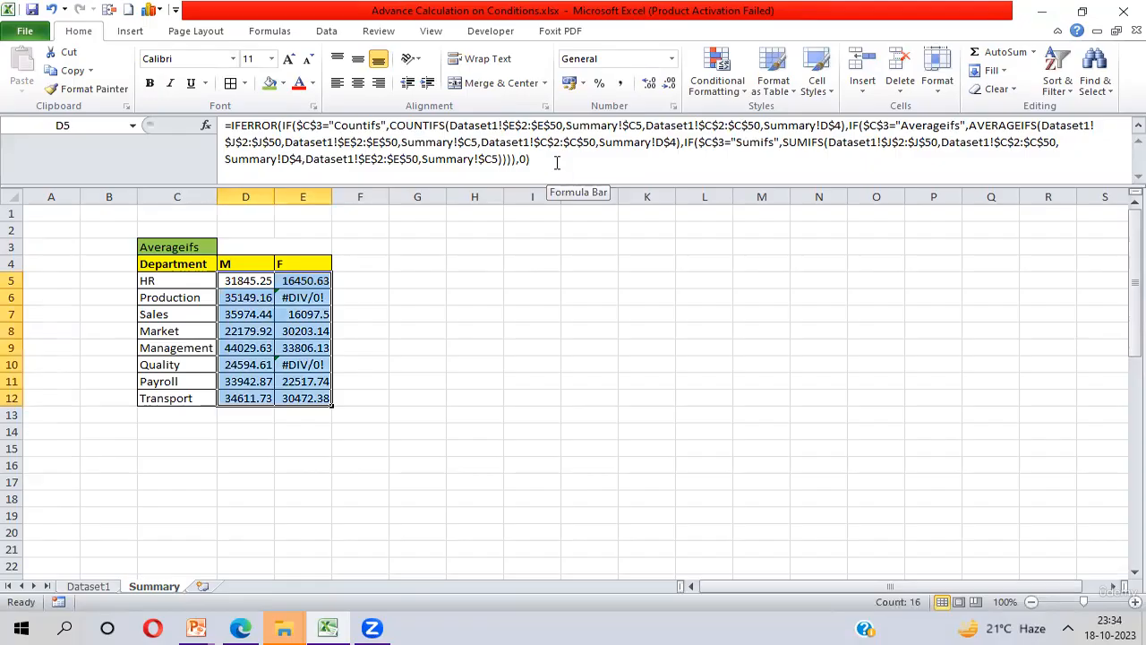
key("ctrl+r")
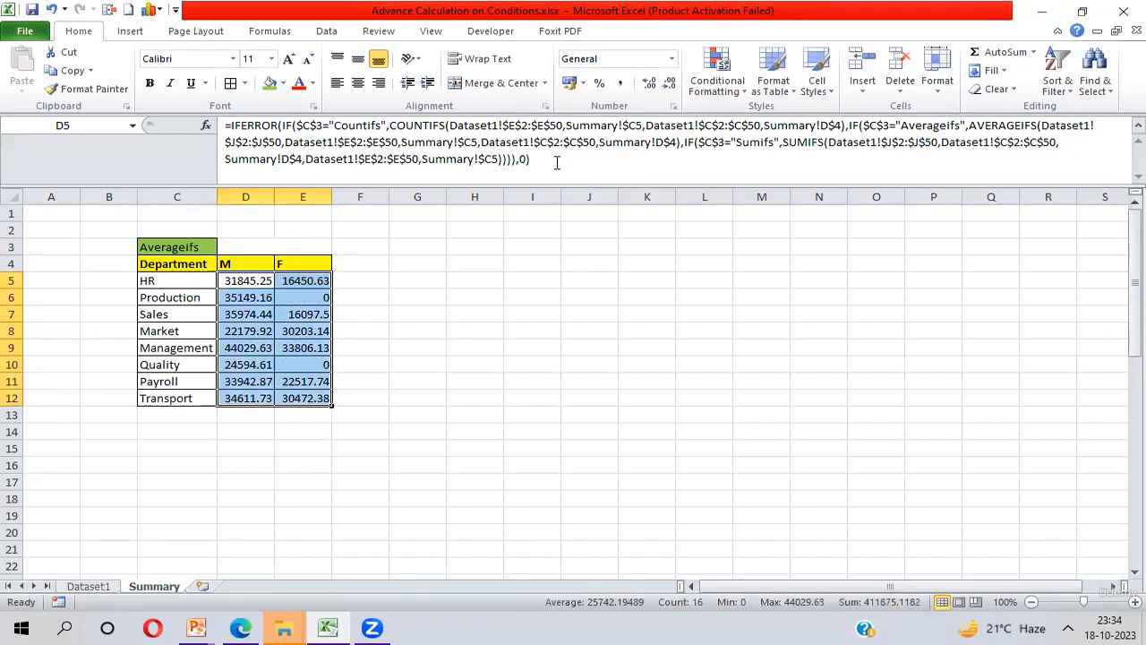